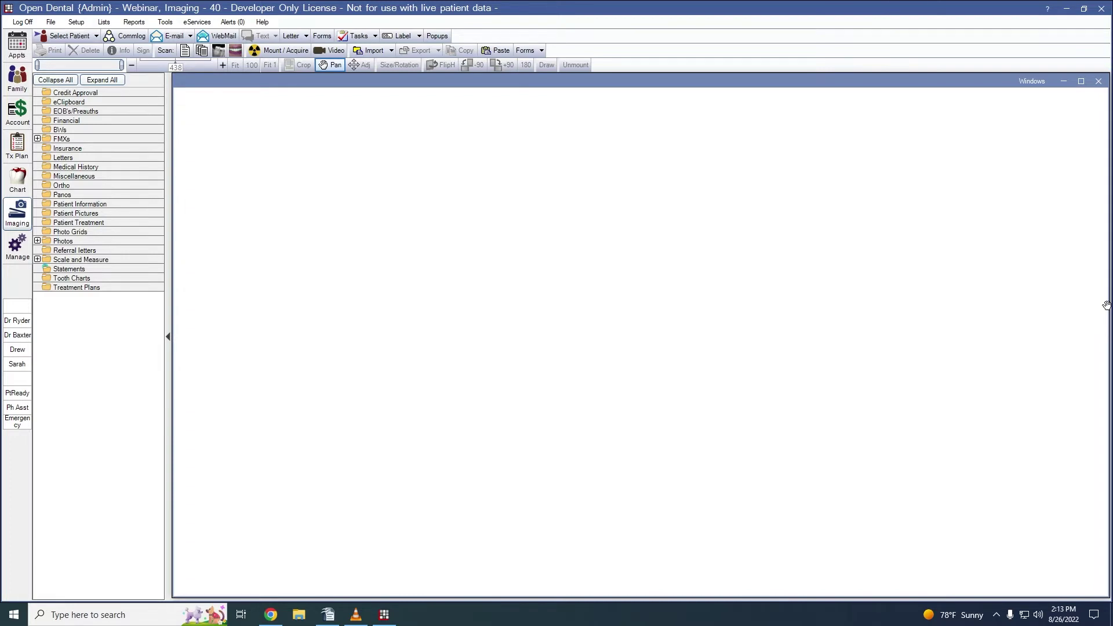
Open Image 1, Image 2 and Image 3 from the Photos folder, each in its own floating window.
left_click(39, 240)
left_click(53, 249)
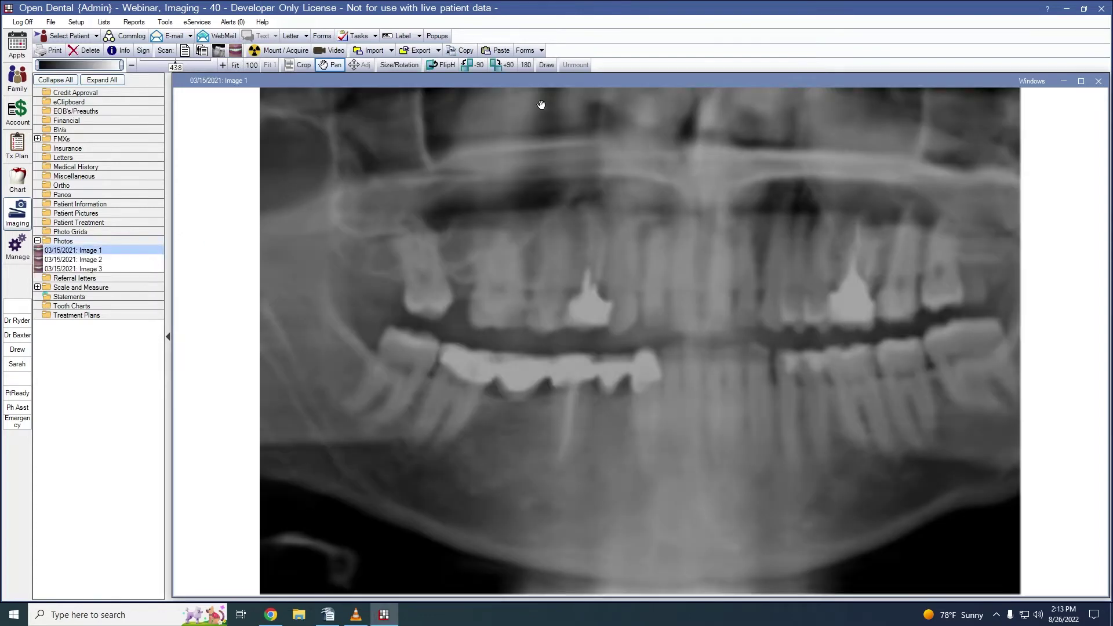
left_click_drag(572, 79, 498, 114)
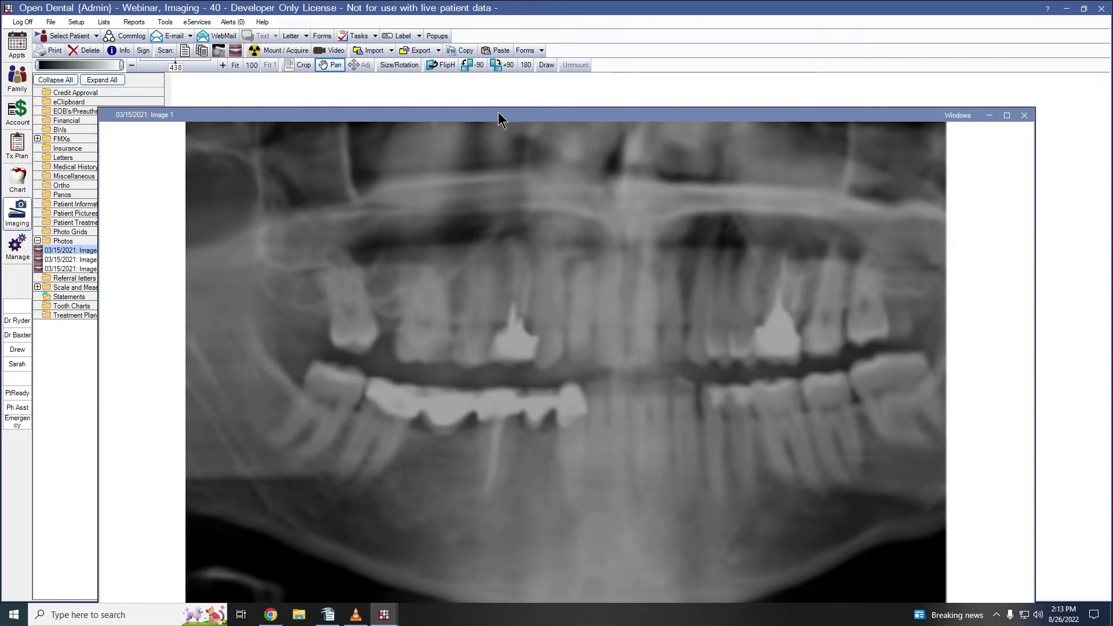
left_click(92, 260)
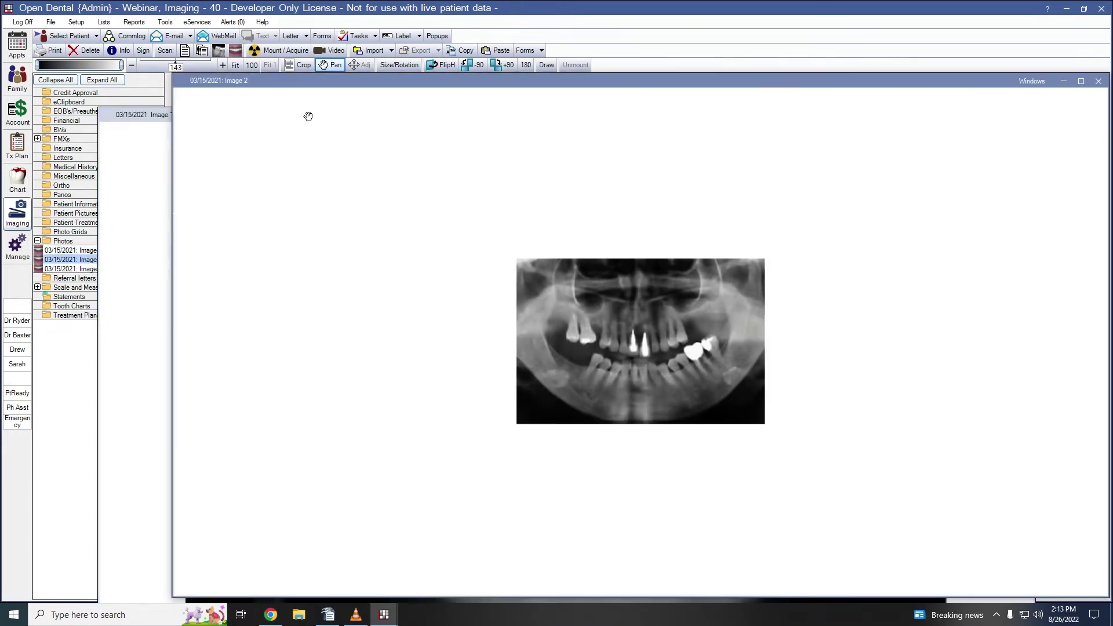
left_click_drag(370, 78, 339, 140)
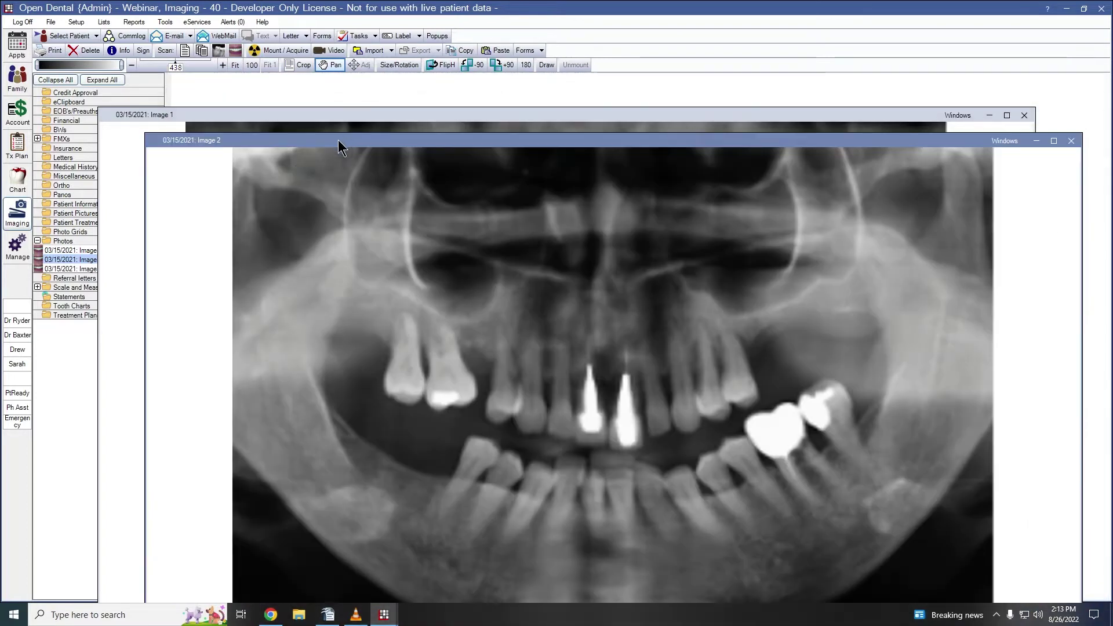
left_click(80, 269)
left_click_drag(415, 83, 420, 166)
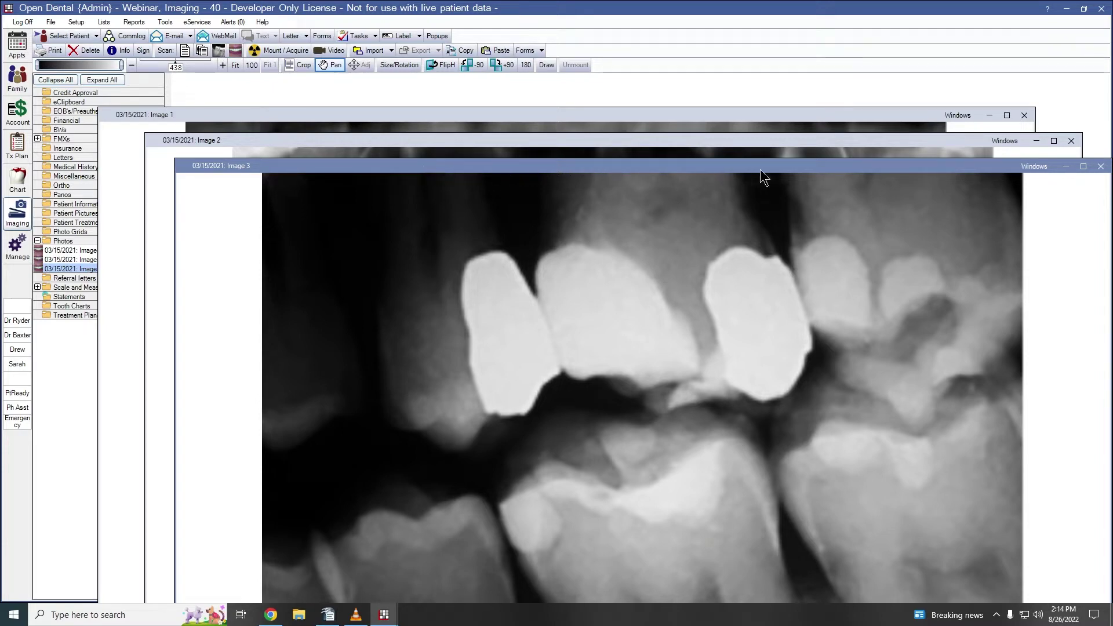
Snap the Image 3 window to the left half of this screen and dock the Image 2 window.
left_click(1033, 166)
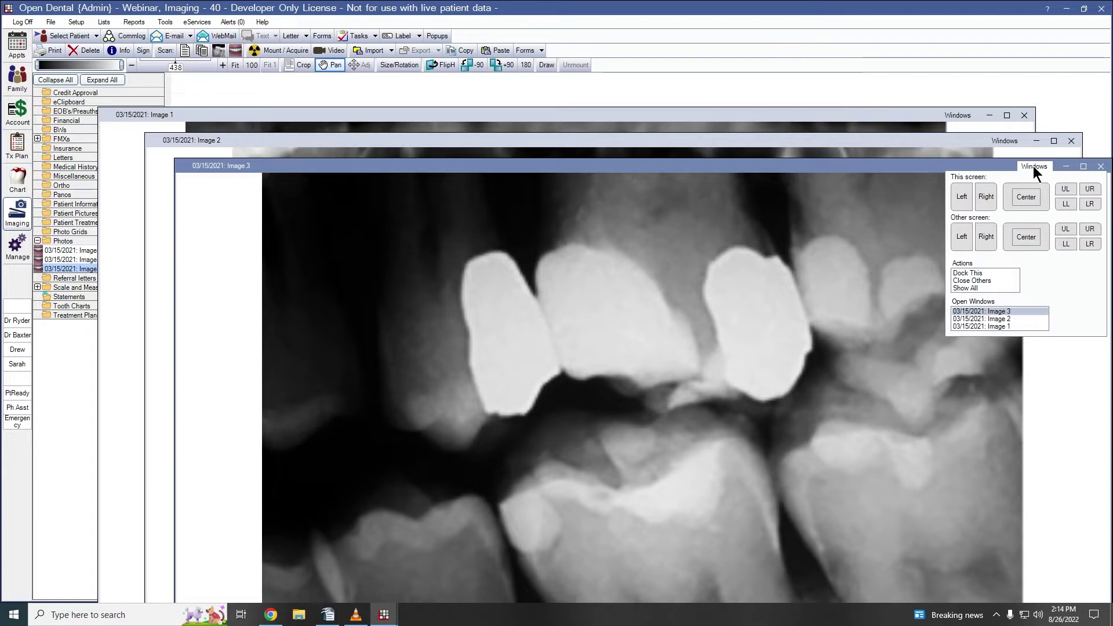
left_click(963, 197)
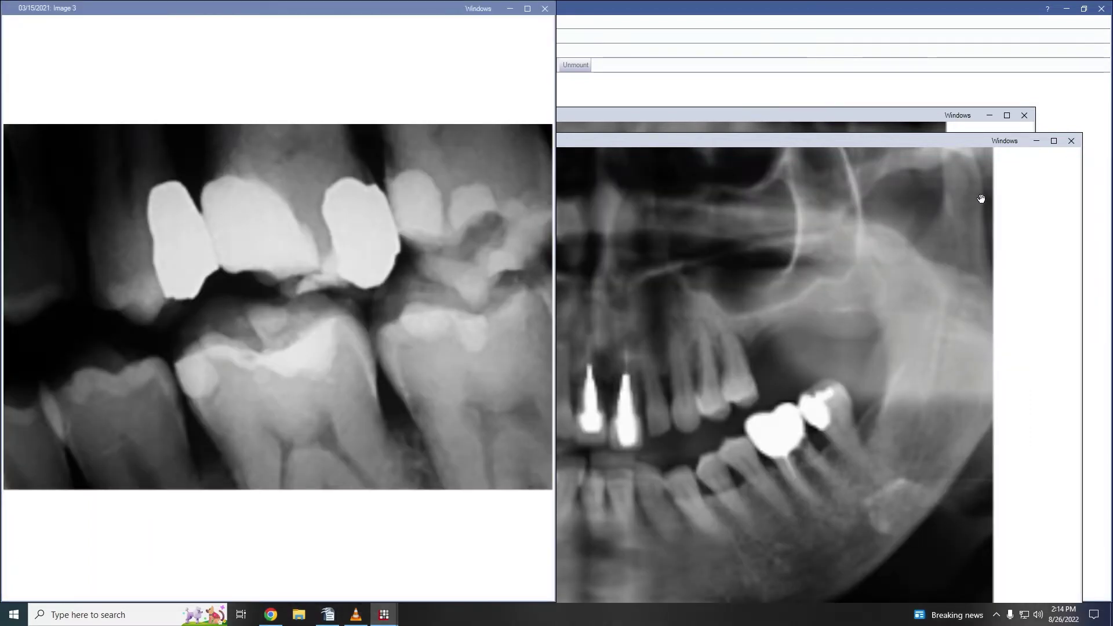
left_click(1004, 140)
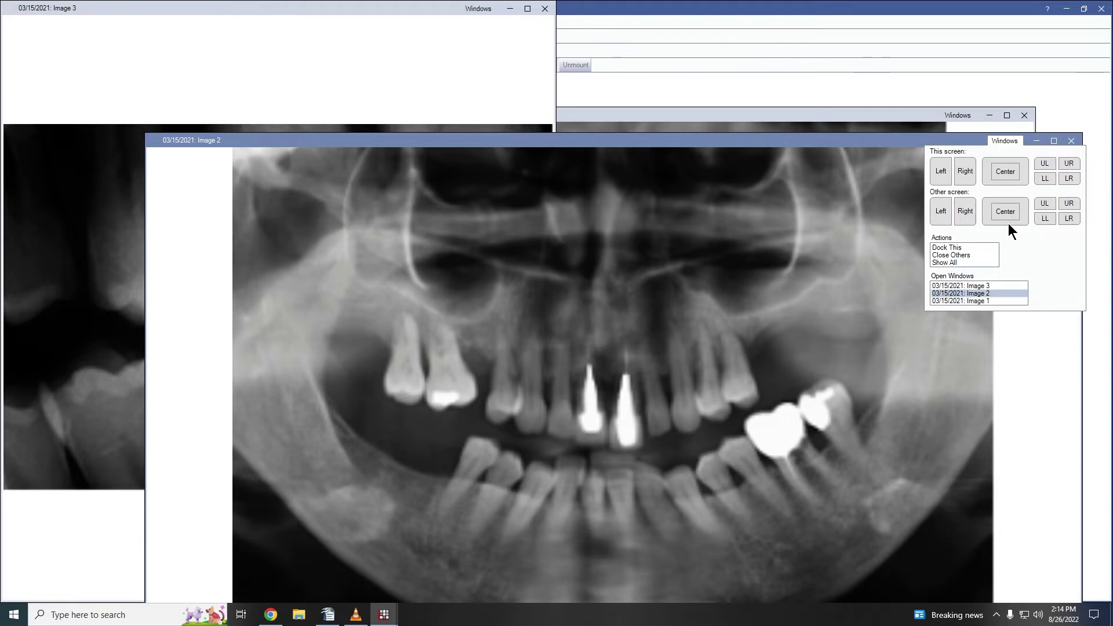
left_click(952, 248)
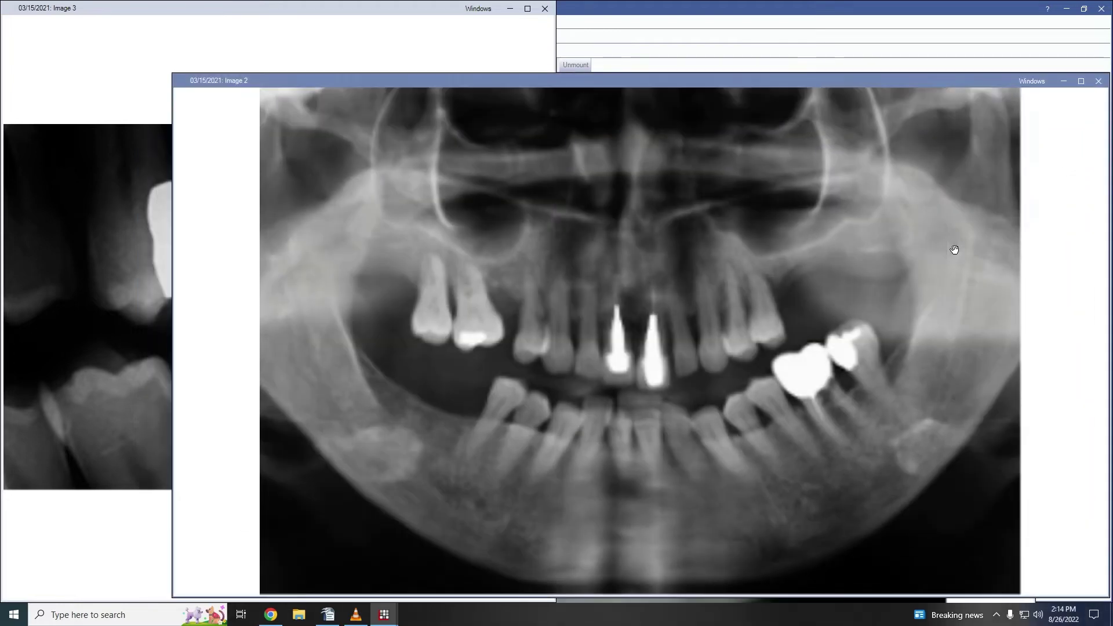
Minimize the Image 3 window and bring it back from the list of open windows of the undocked Image 2 window.
left_click(510, 13)
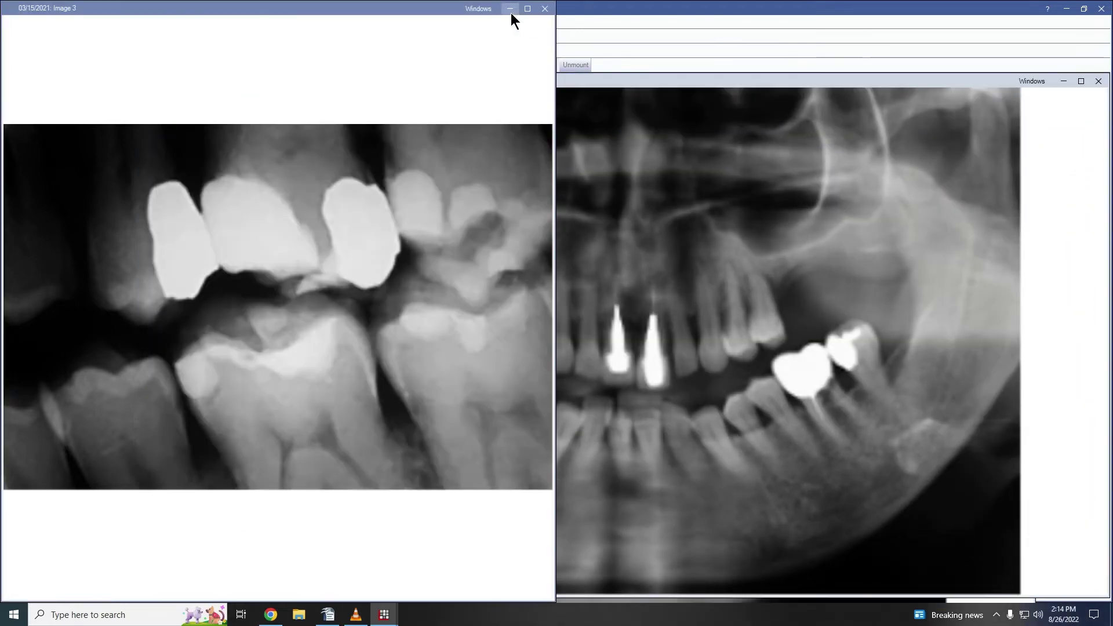
left_click(510, 9)
left_click_drag(559, 78, 533, 110)
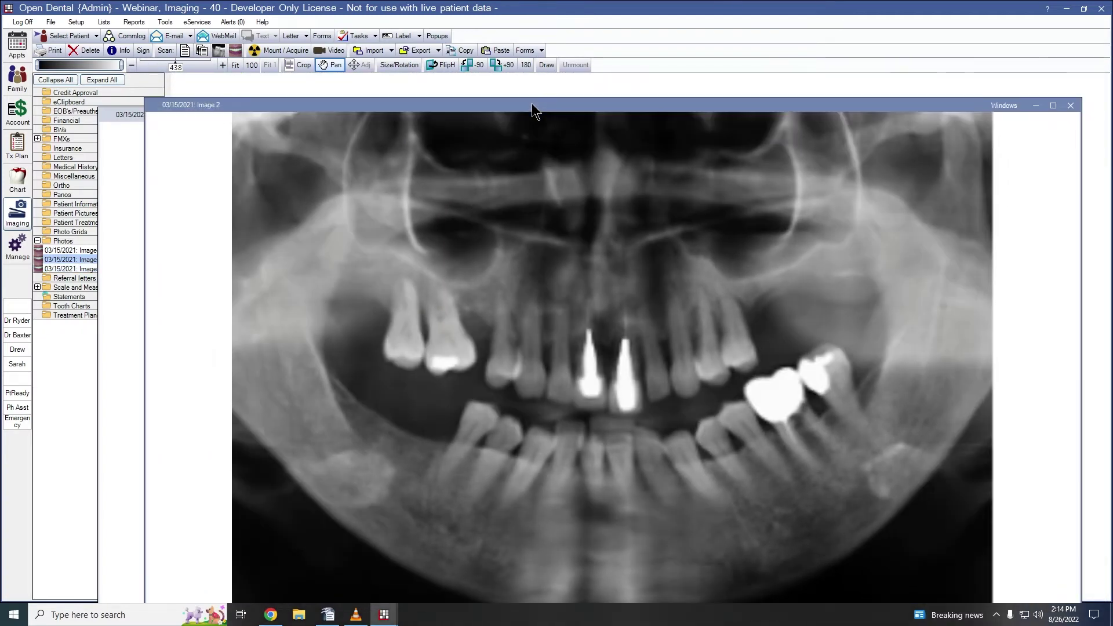
left_click(1006, 106)
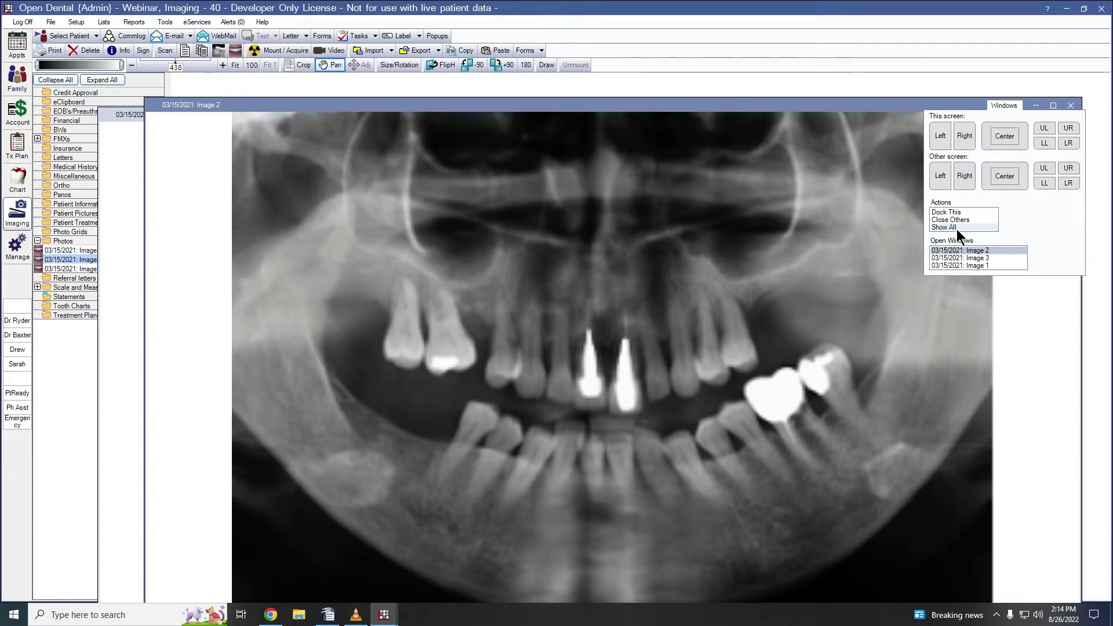
left_click(976, 257)
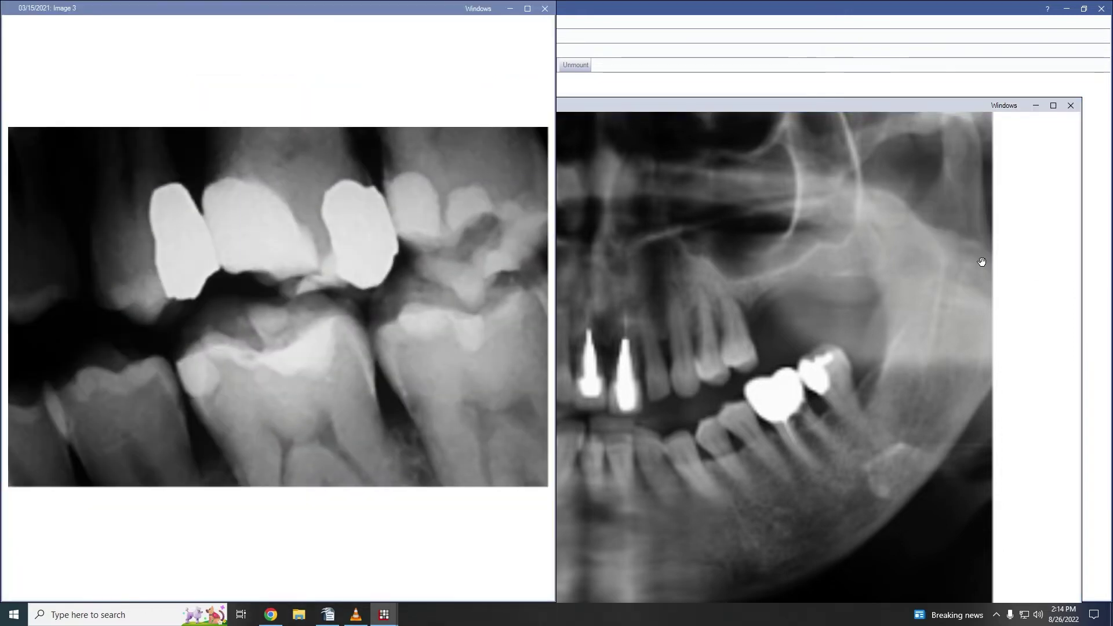
Close the Image 3, Image 2 and Image 1 windows.
left_click(544, 9)
left_click(1067, 103)
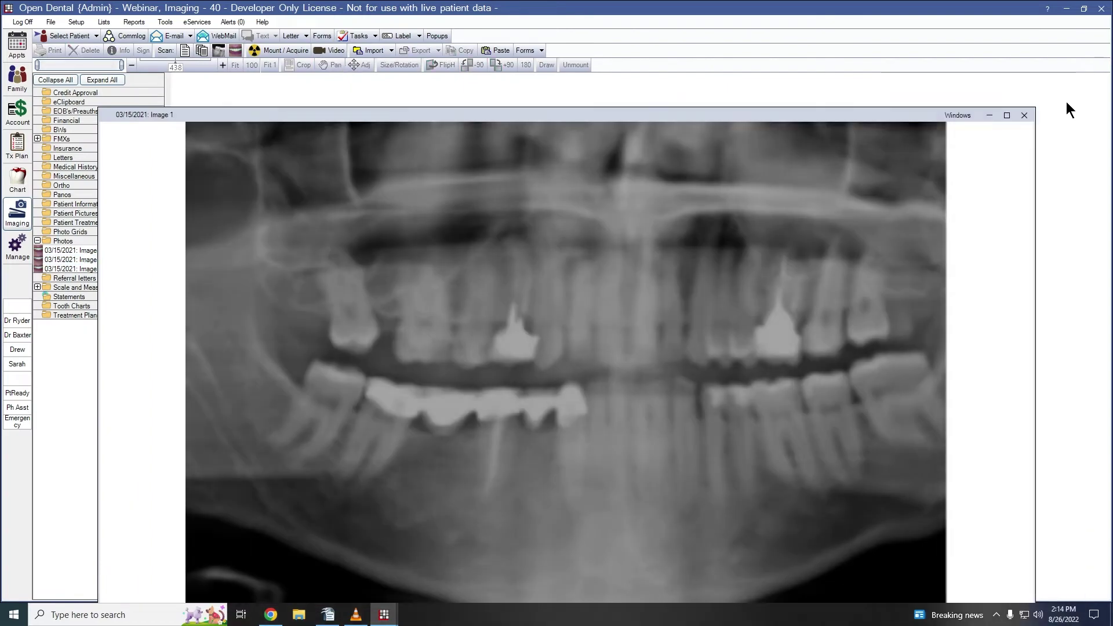
left_click(1027, 116)
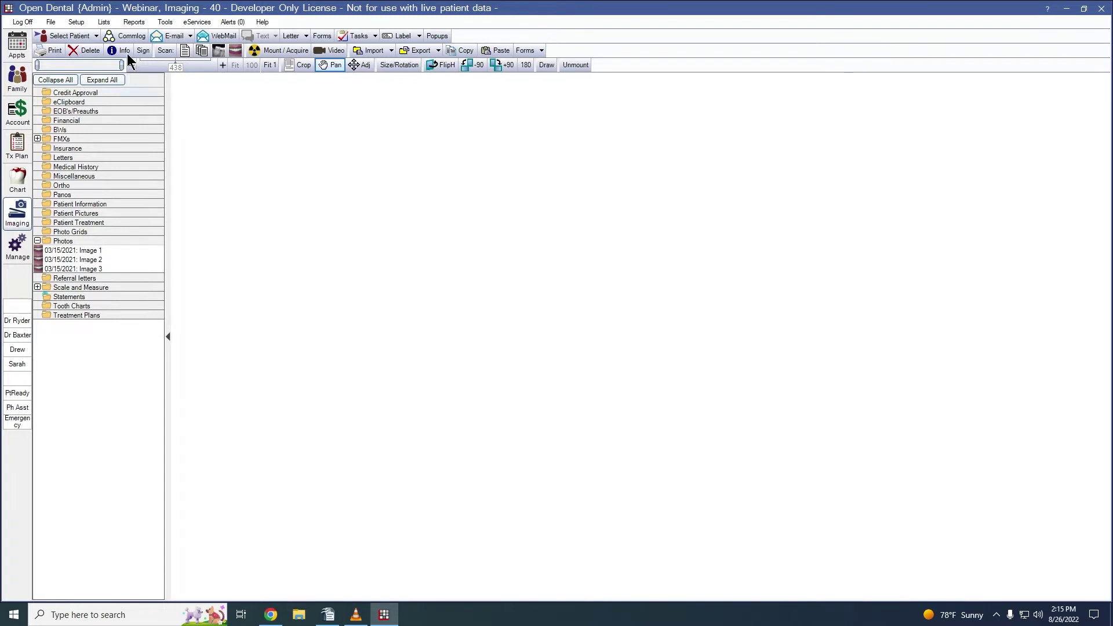
Start a new imaging mount definition of type Photo Grid with 2 columns and 2 rows.
left_click(76, 21)
mouse_move(110, 96)
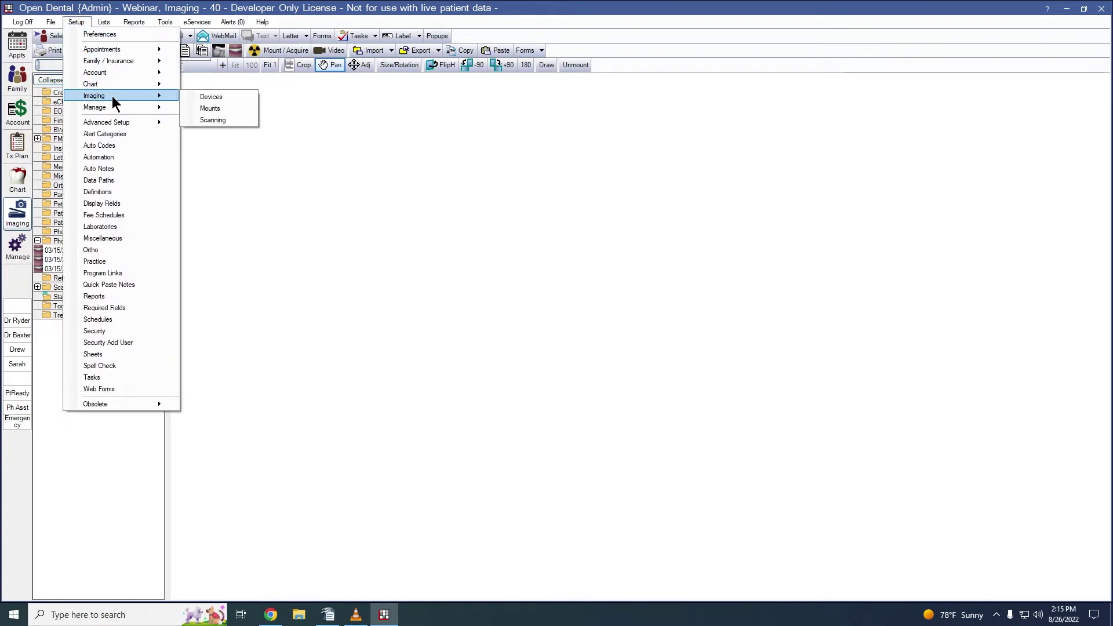
left_click(208, 109)
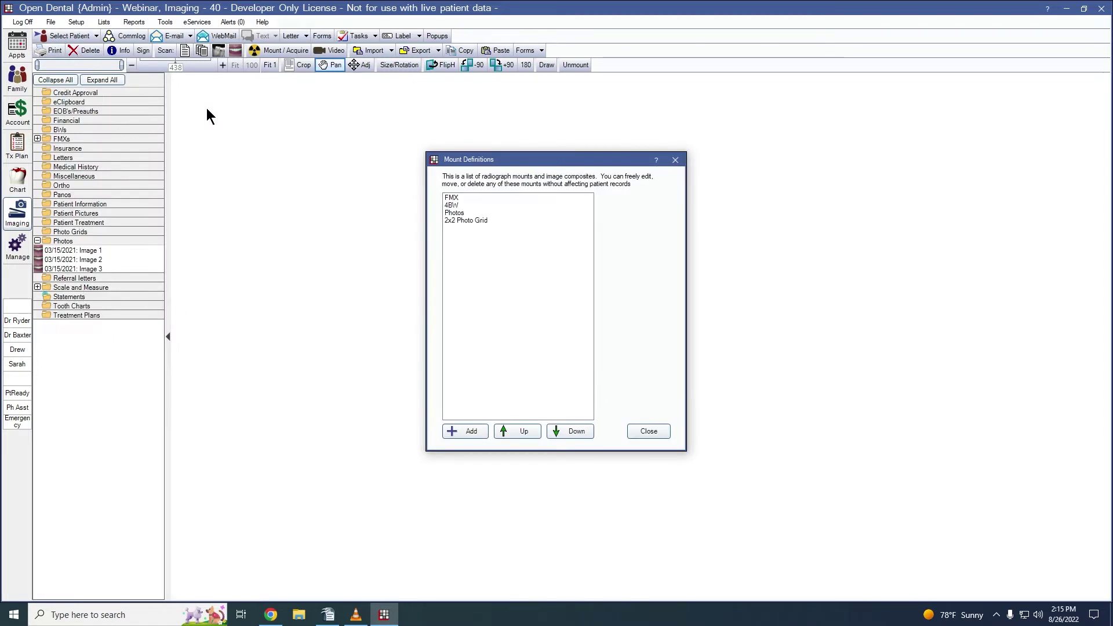
left_click(468, 432)
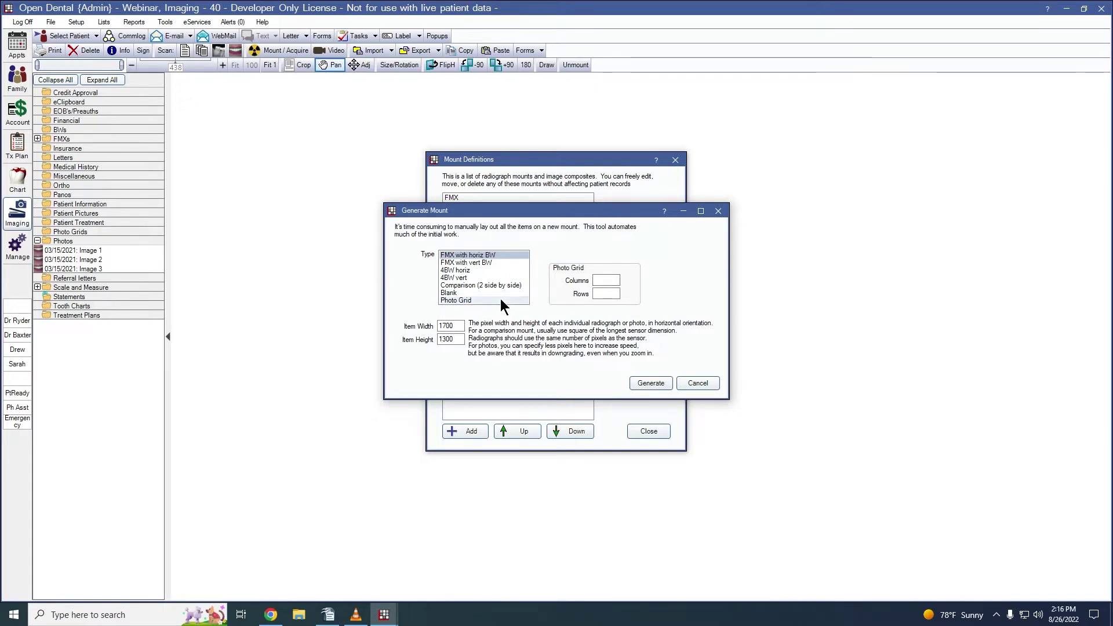
left_click(456, 299)
left_click(601, 280)
type("2")
key("Tab")
type("2")
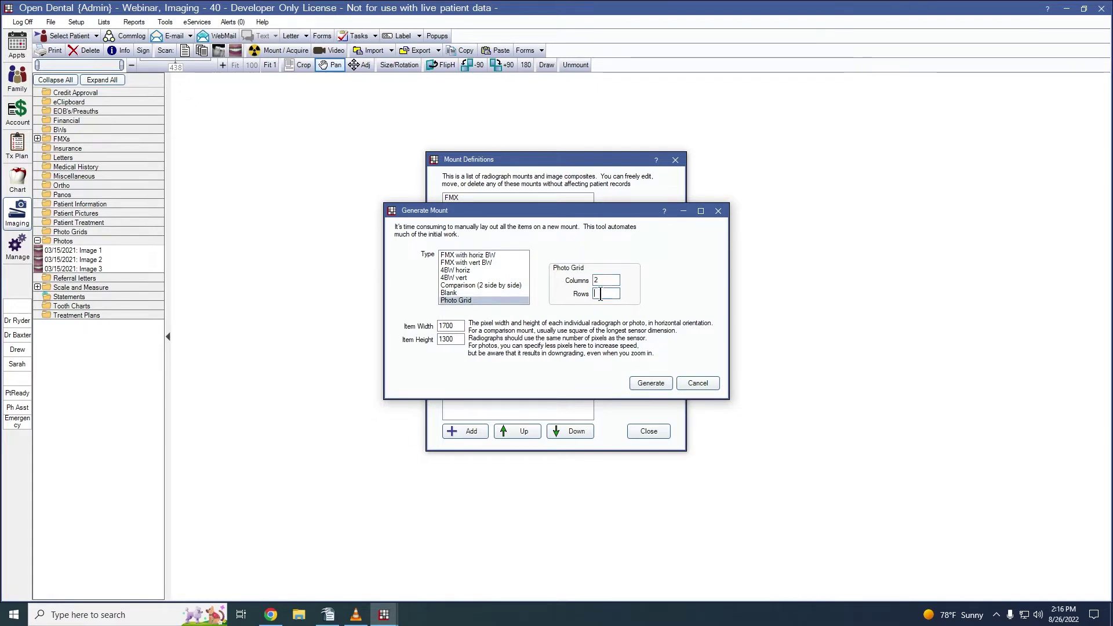
Set the item width and height to 1500 each and generate the photo grid mount.
key("Tab")
type("1500")
key("Tab")
type("1500")
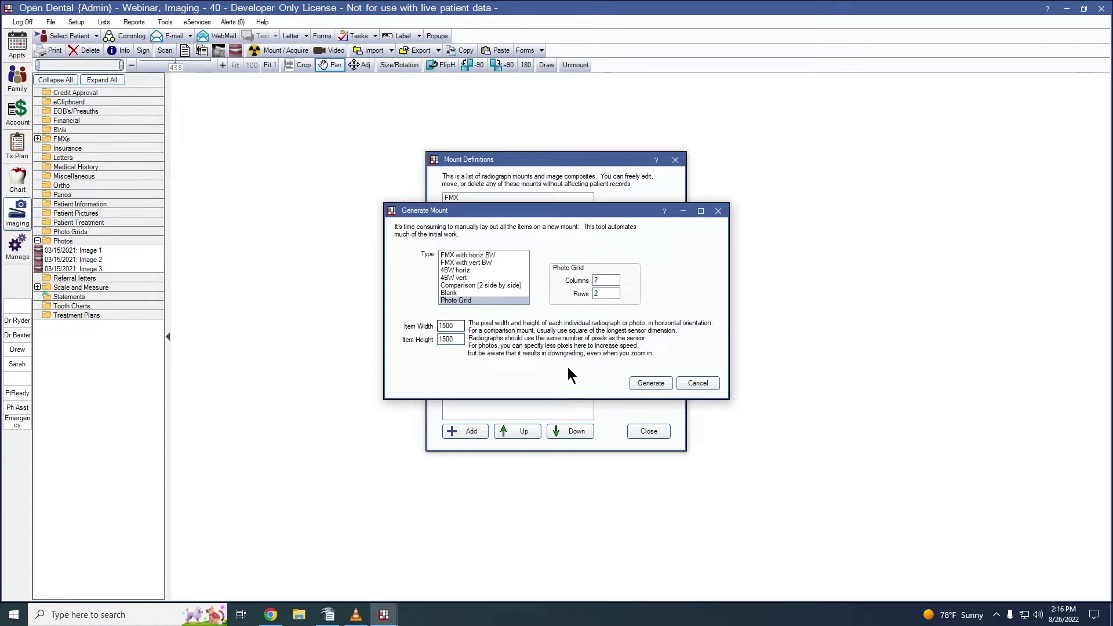
left_click(641, 381)
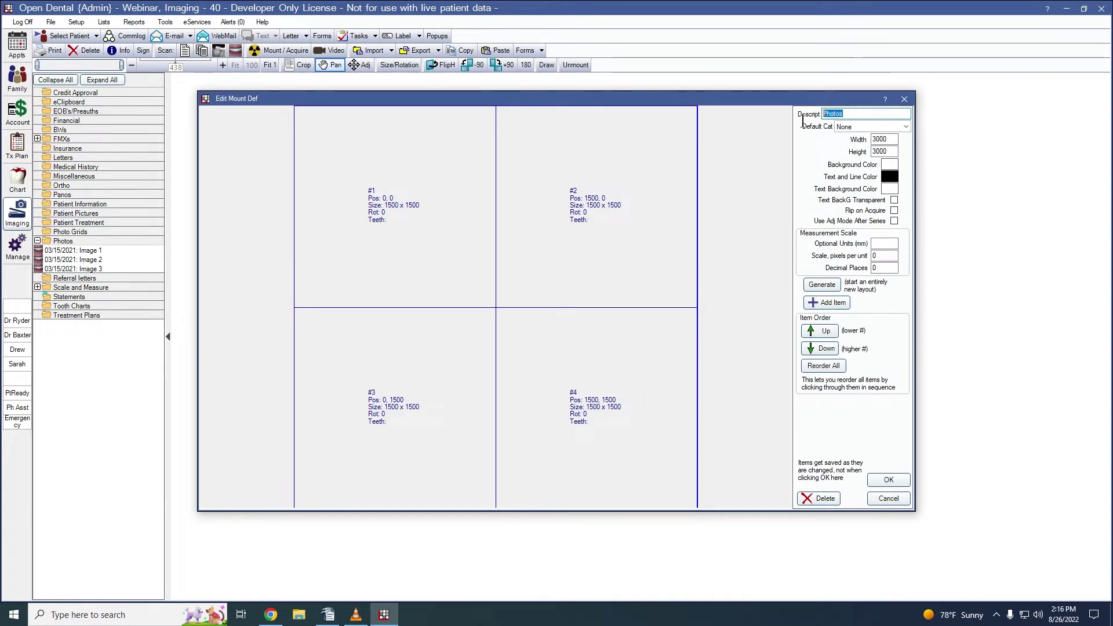
Set the mount's default category to Photo Grids and its width to 4000.
left_click(856, 128)
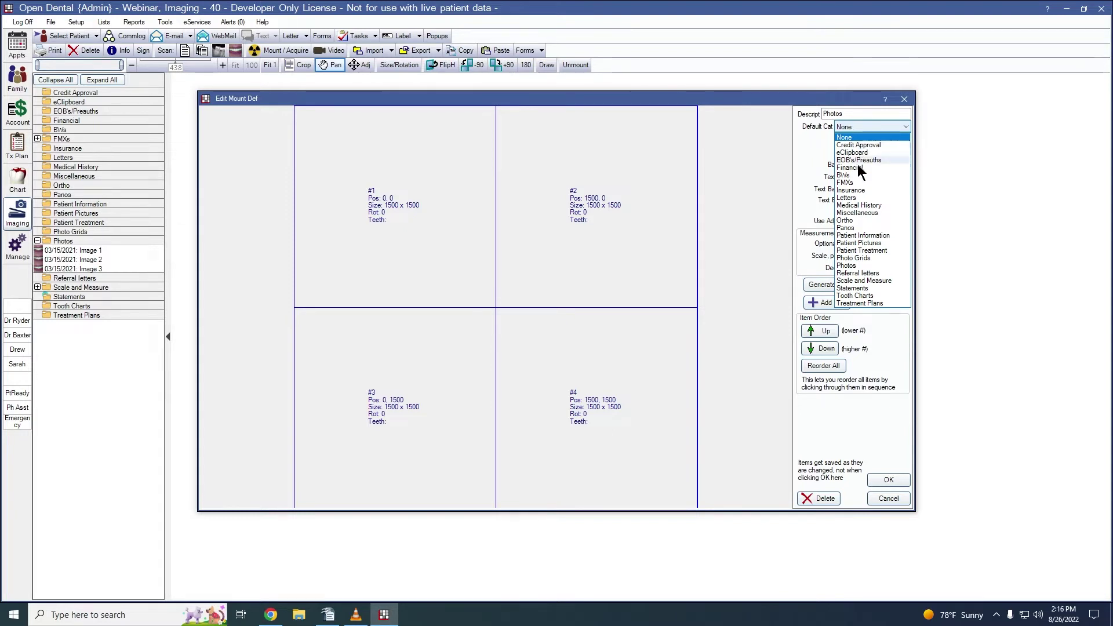
left_click(861, 258)
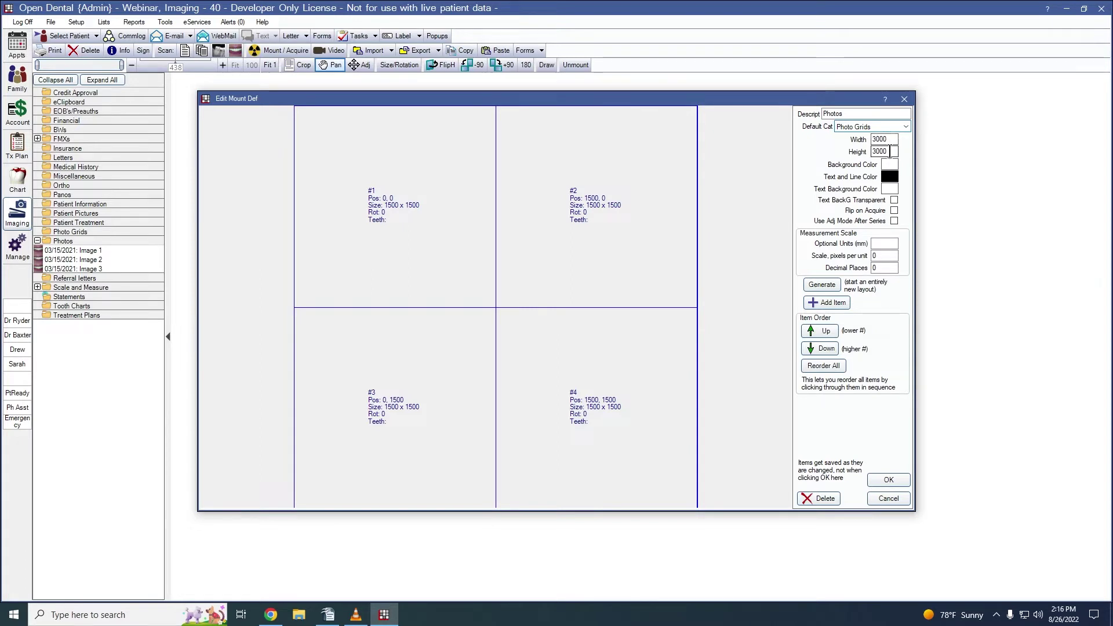
key("Tab")
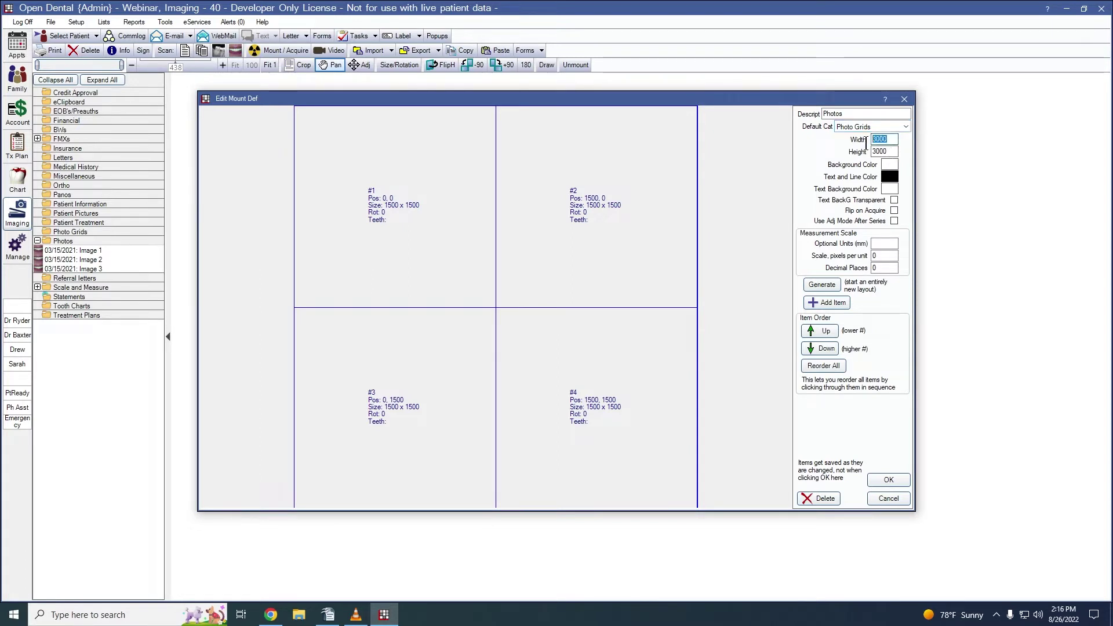
type("4000")
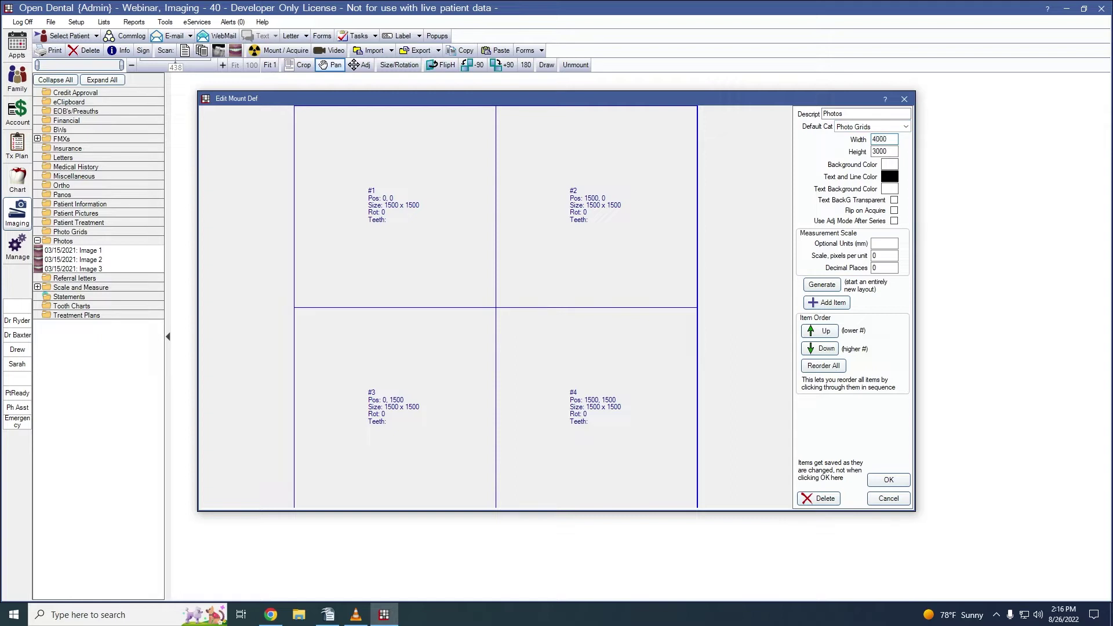
key("Tab")
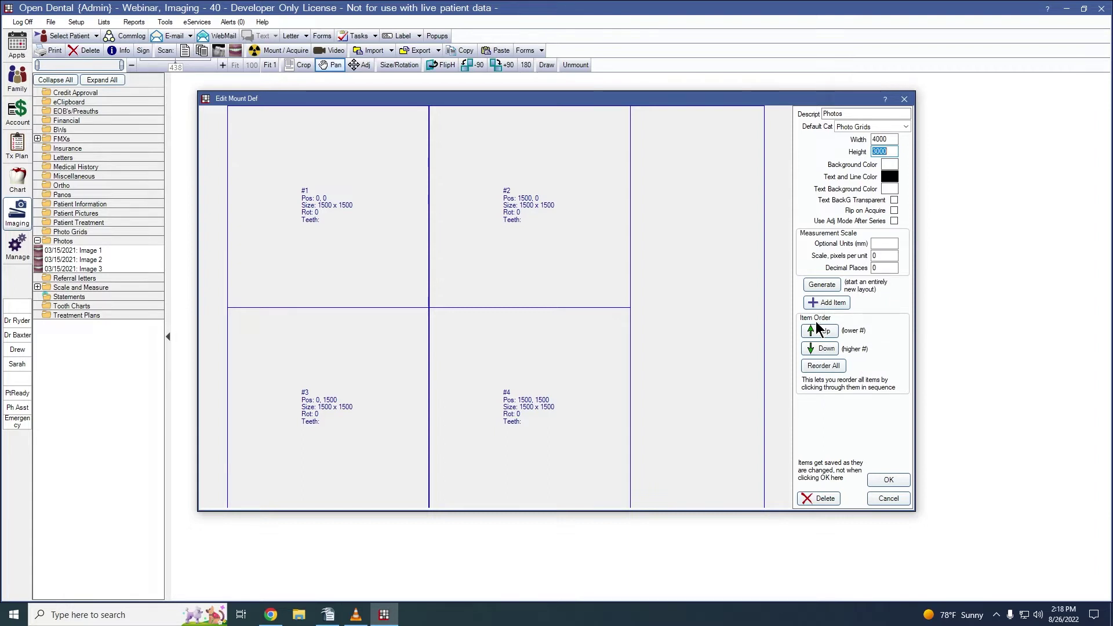
Move mount item #2 up and back down in the order, and renumber all four items row by row from the upper-left one.
left_click(528, 200)
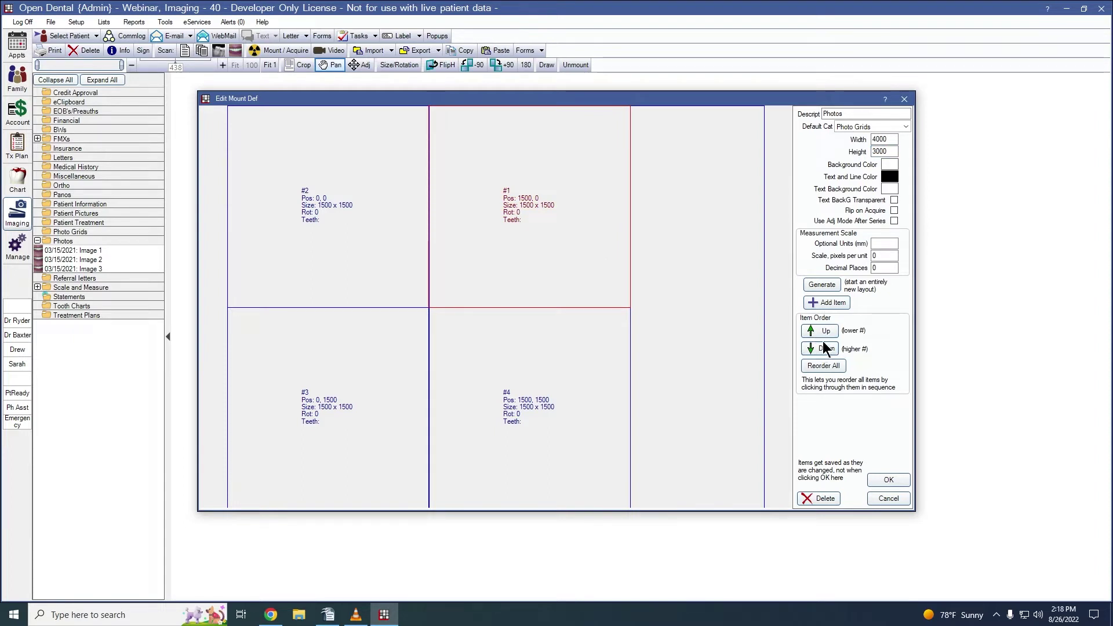
left_click(820, 348)
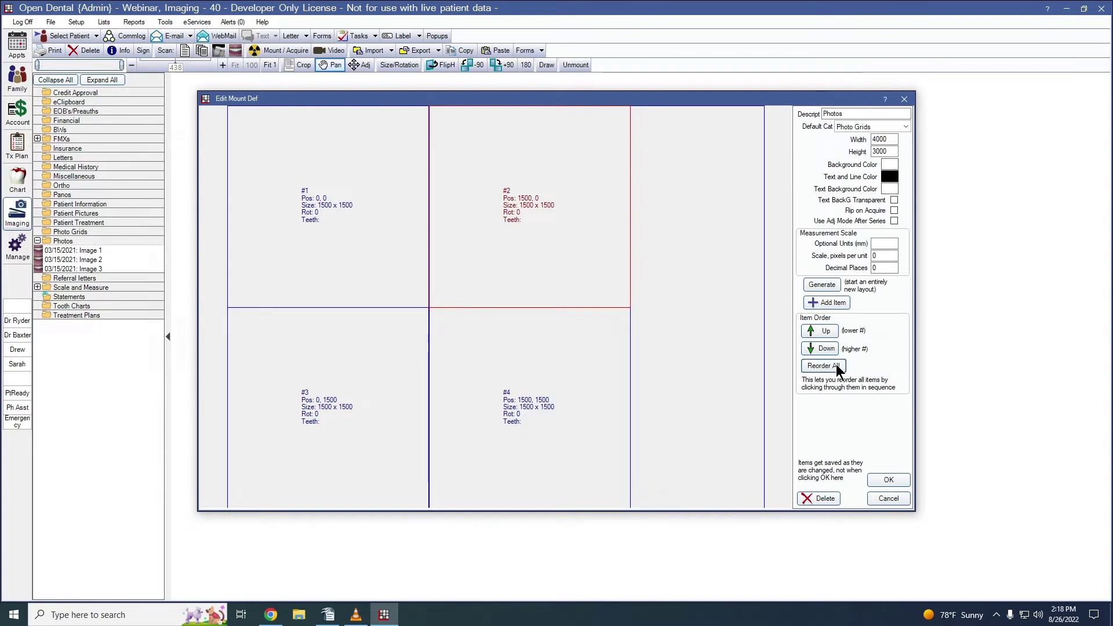
left_click(837, 366)
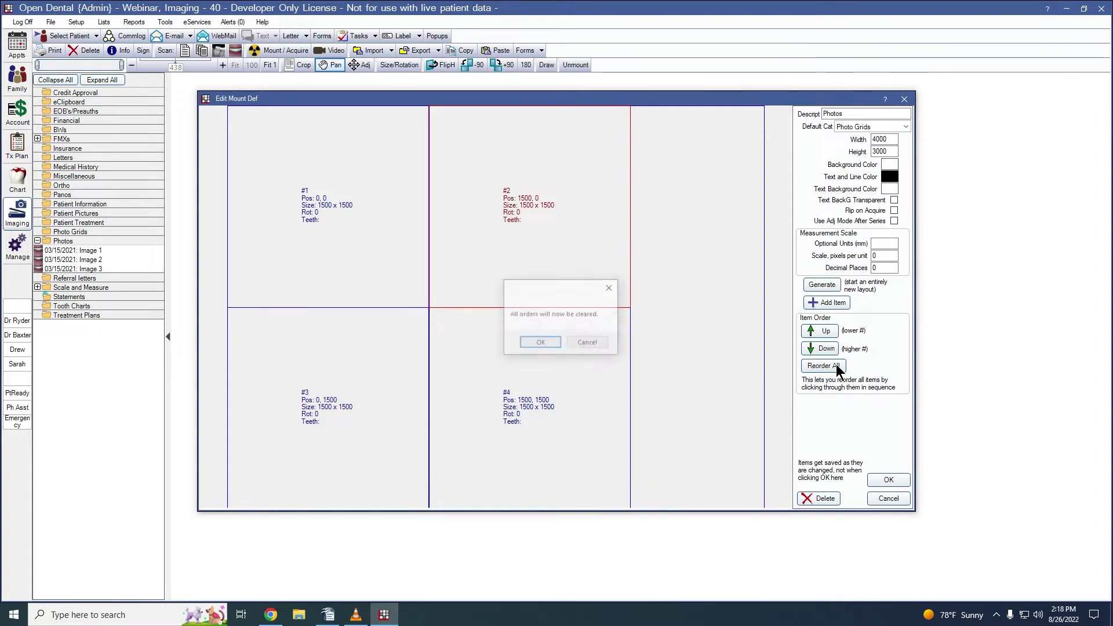
left_click(536, 341)
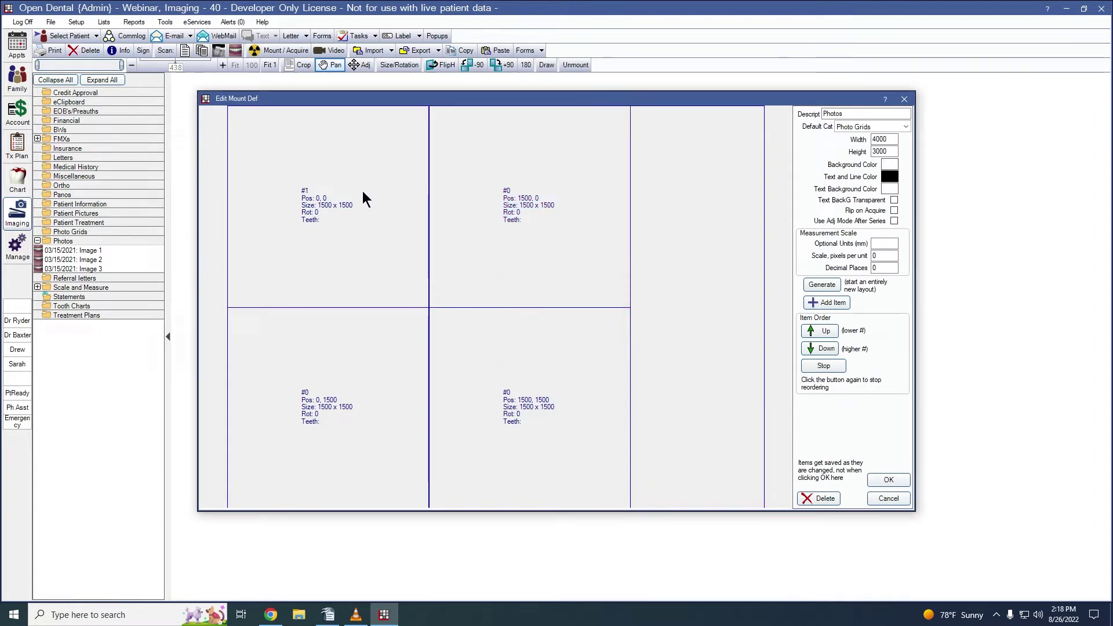
left_click(539, 207)
left_click(356, 355)
left_click(547, 377)
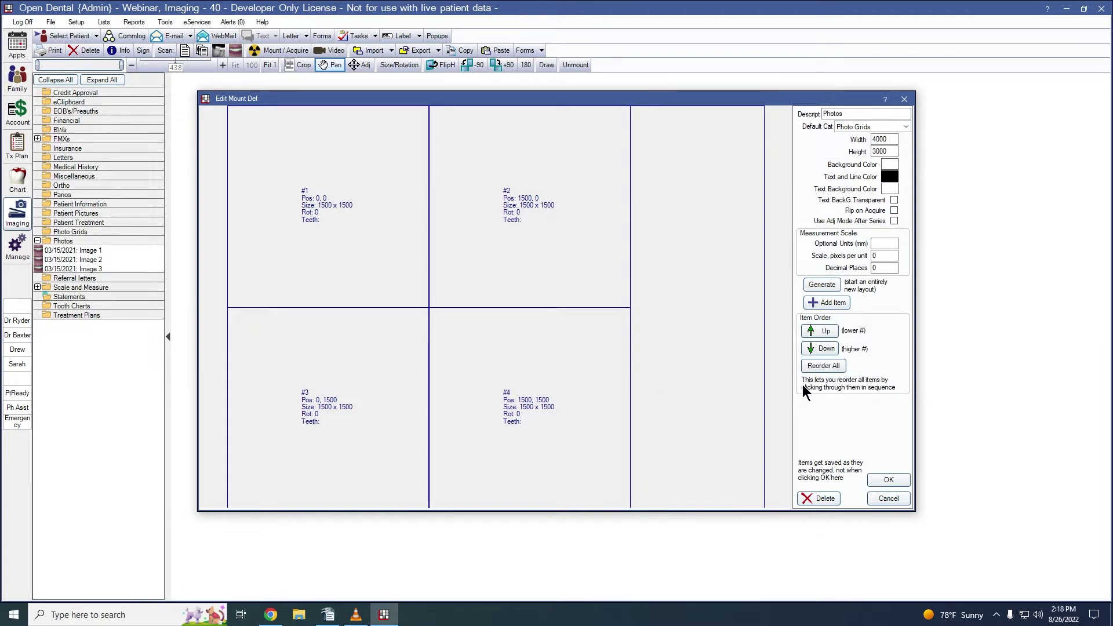
Add a fifth item to the mount and place it against the right edge at about X 2500, Y 686.
left_click(829, 303)
left_click_drag(479, 226, 489, 226)
left_click_drag(432, 288, 766, 375)
left_click_drag(539, 239, 529, 238)
left_click_drag(659, 255, 693, 288)
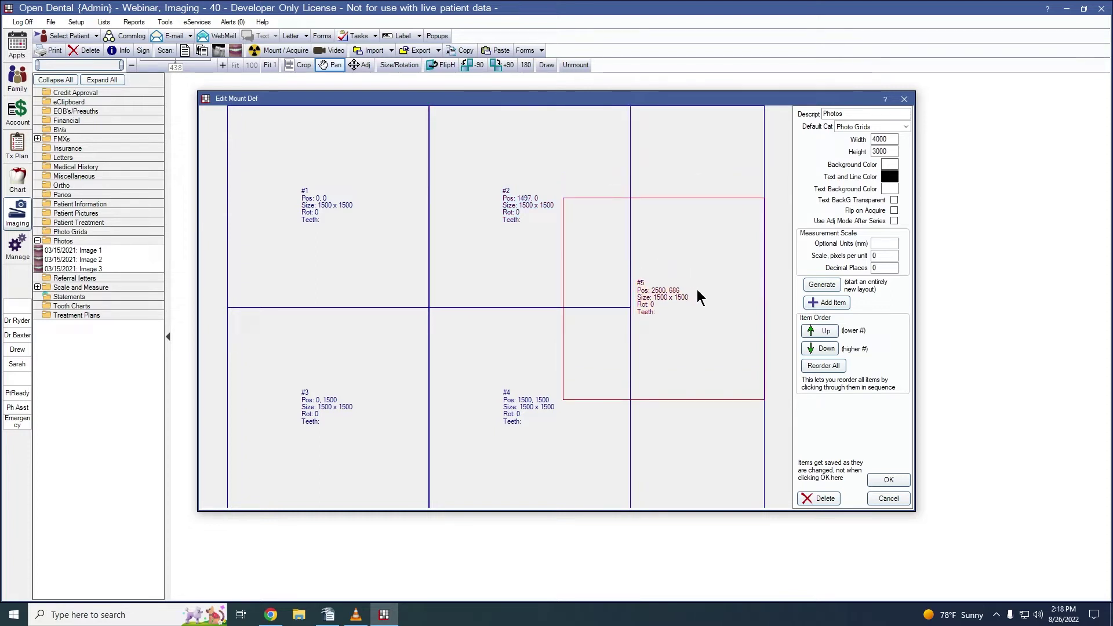
Open mount item #5 for editing and set its width to 1000.
double_click(697, 291)
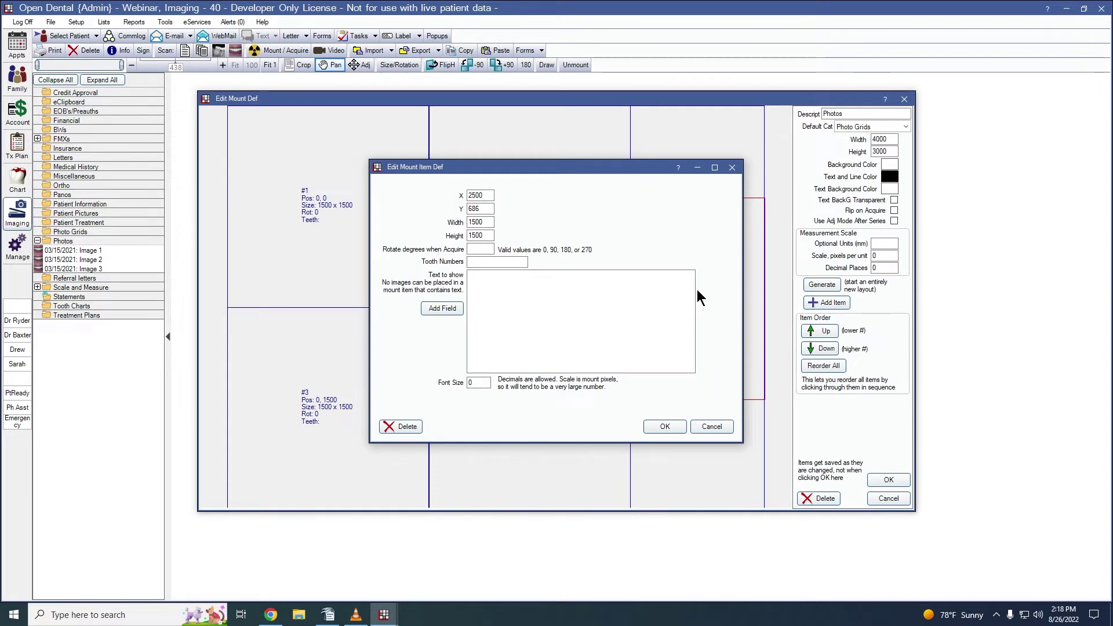
left_click(476, 210)
key("BackSpace")
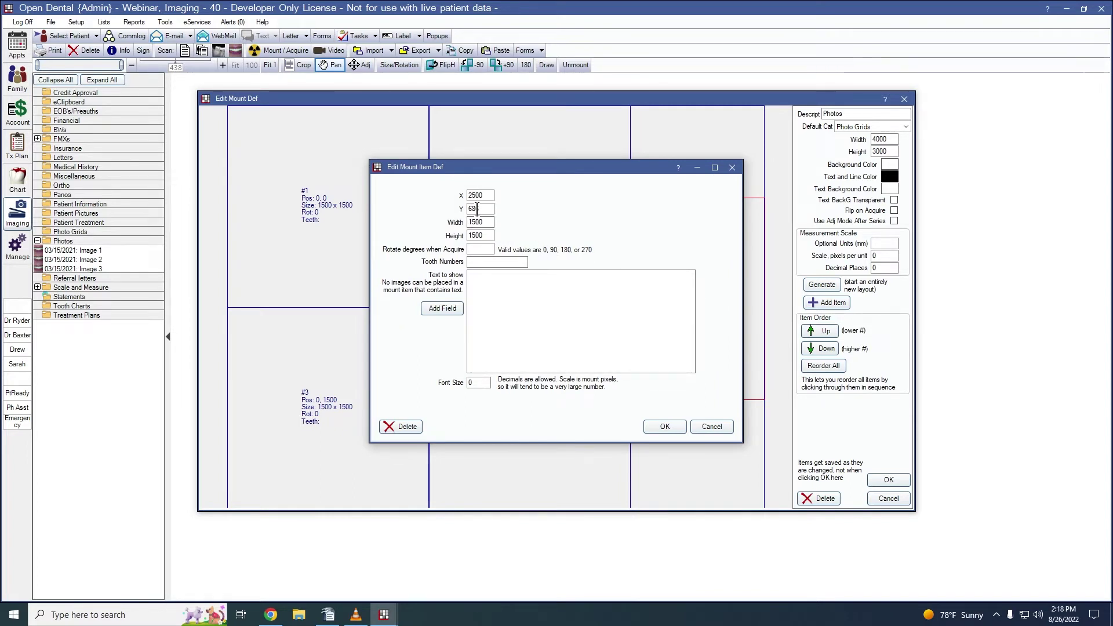
type("6")
left_click_drag(490, 222, 467, 225)
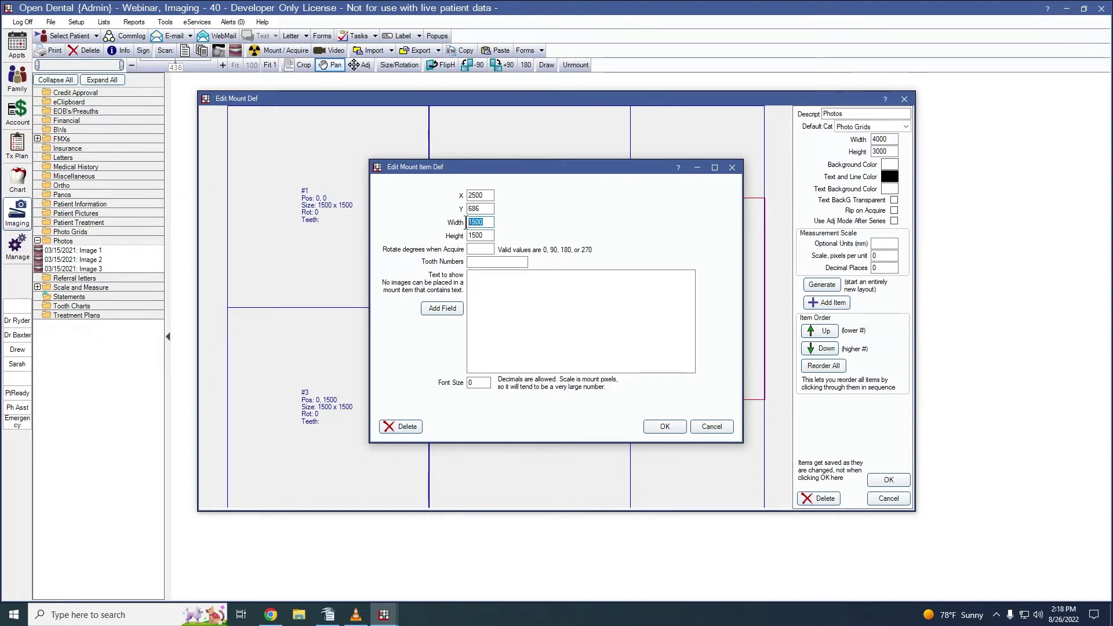
type("1000")
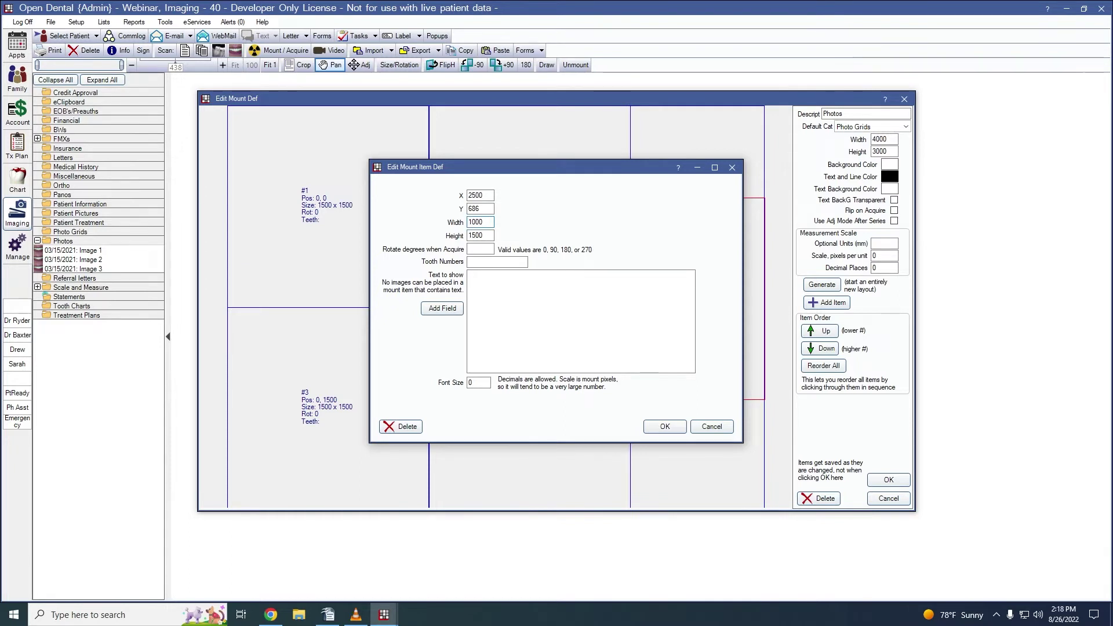
key("Tab")
left_click(486, 247)
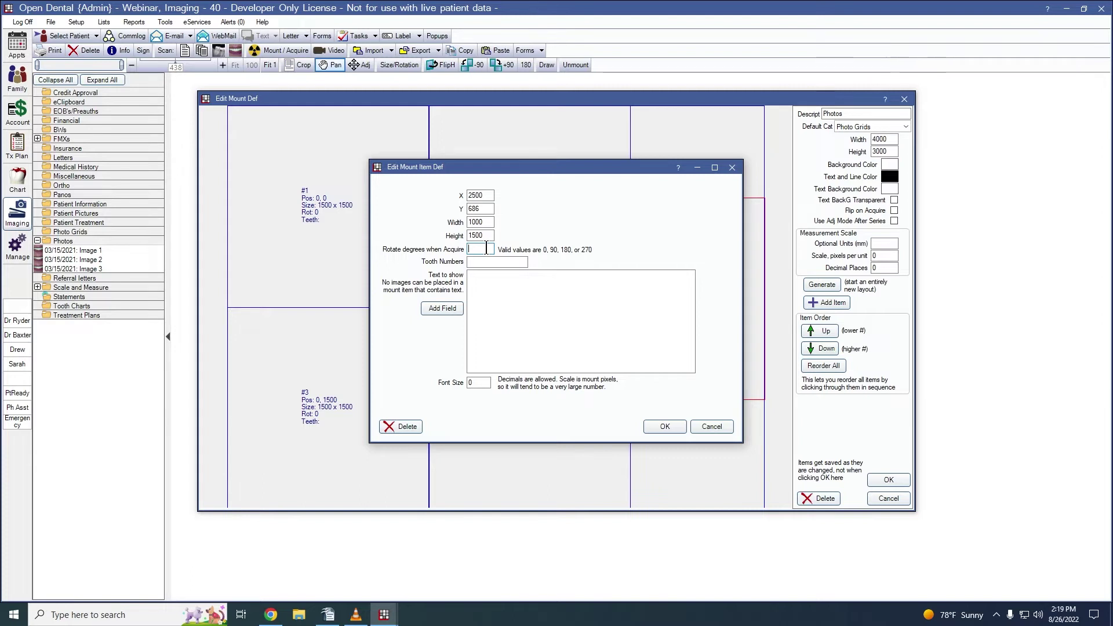
left_click(486, 262)
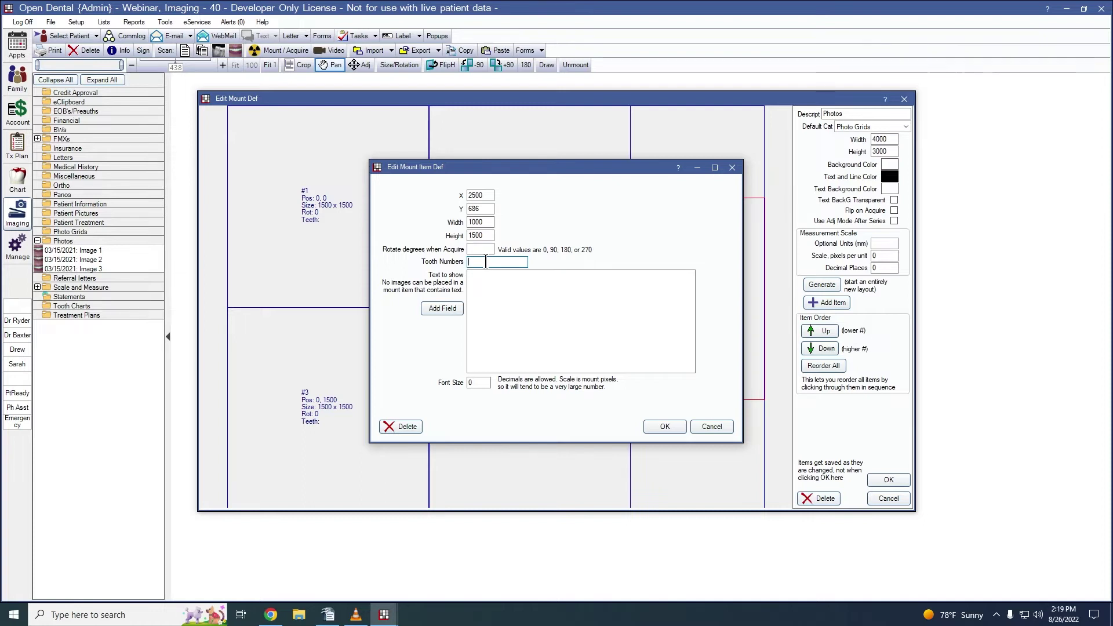
Enter "This is a text box." as the item's text to show and add the [MountDescript] field on the following line.
left_click(491, 283)
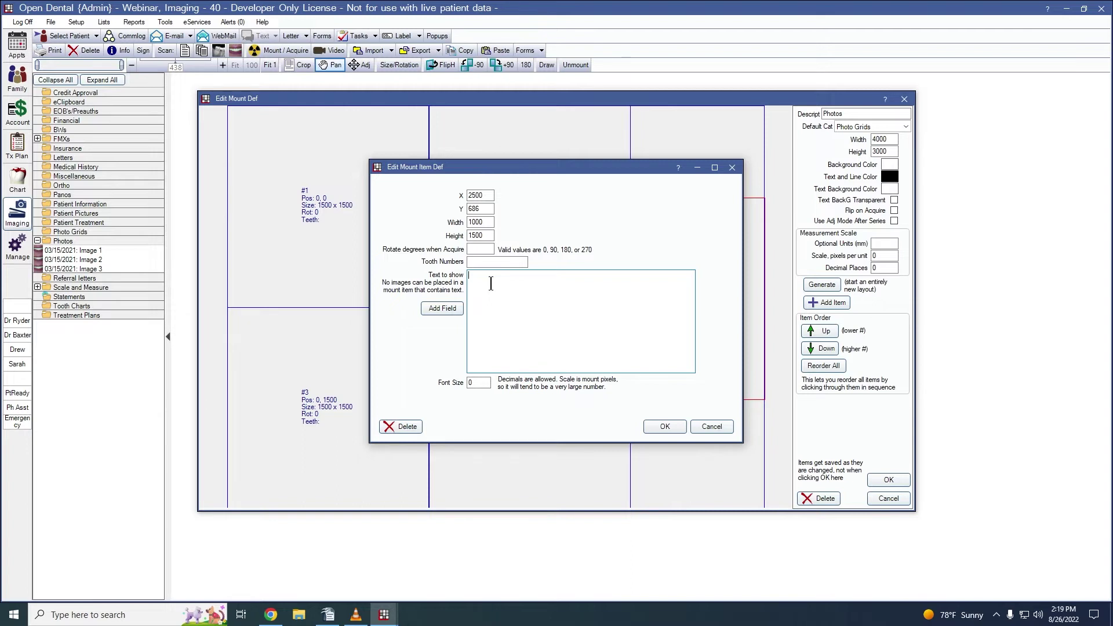
type("This is a text box.")
key("Return")
left_click(454, 309)
left_click(447, 175)
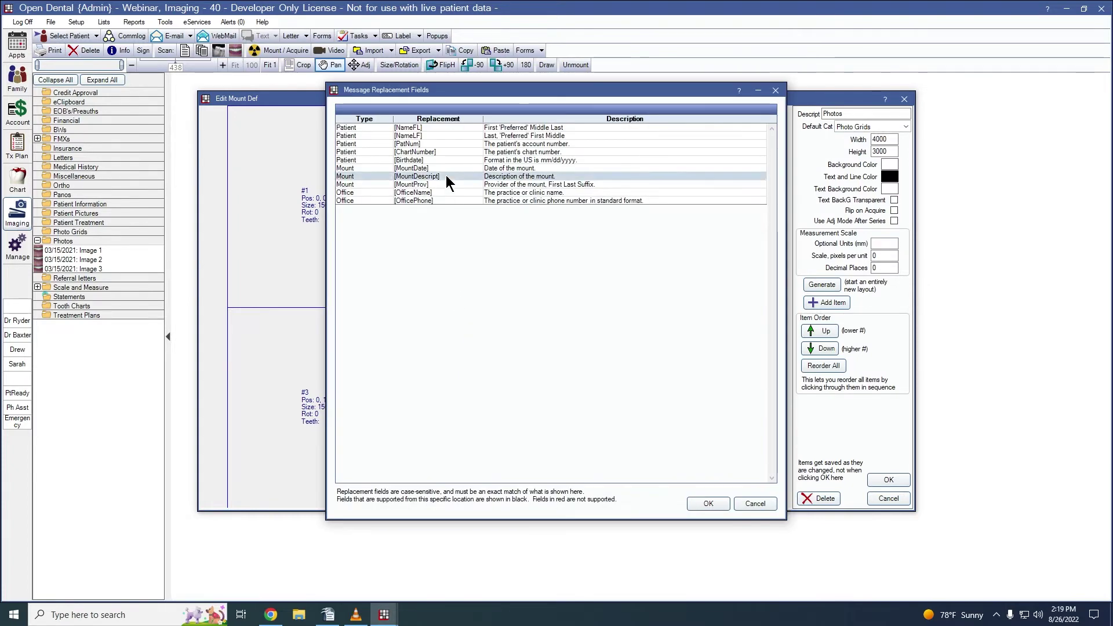
left_click(708, 503)
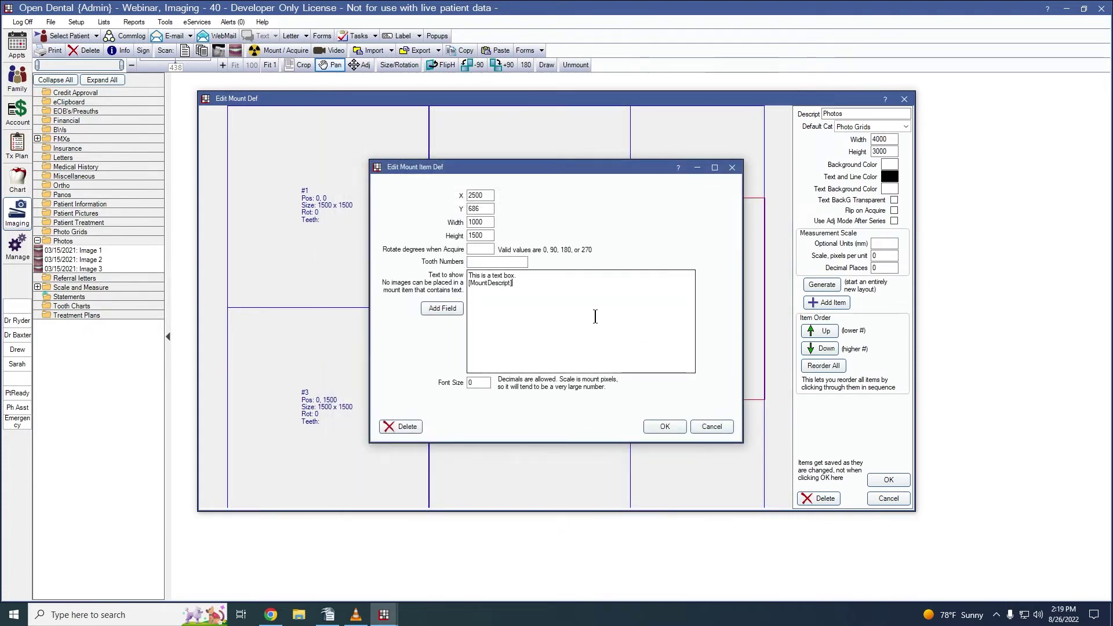
Add the [MountDate] and [NameFL] replacement fields to the item's text.
left_click(453, 311)
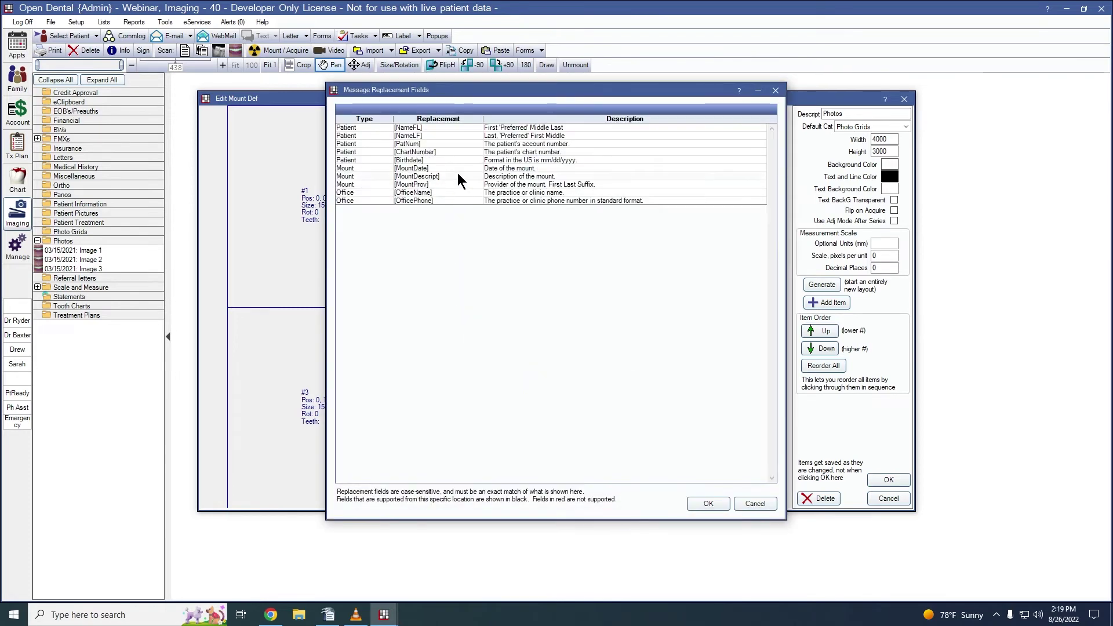
left_click(464, 168)
left_click(707, 504)
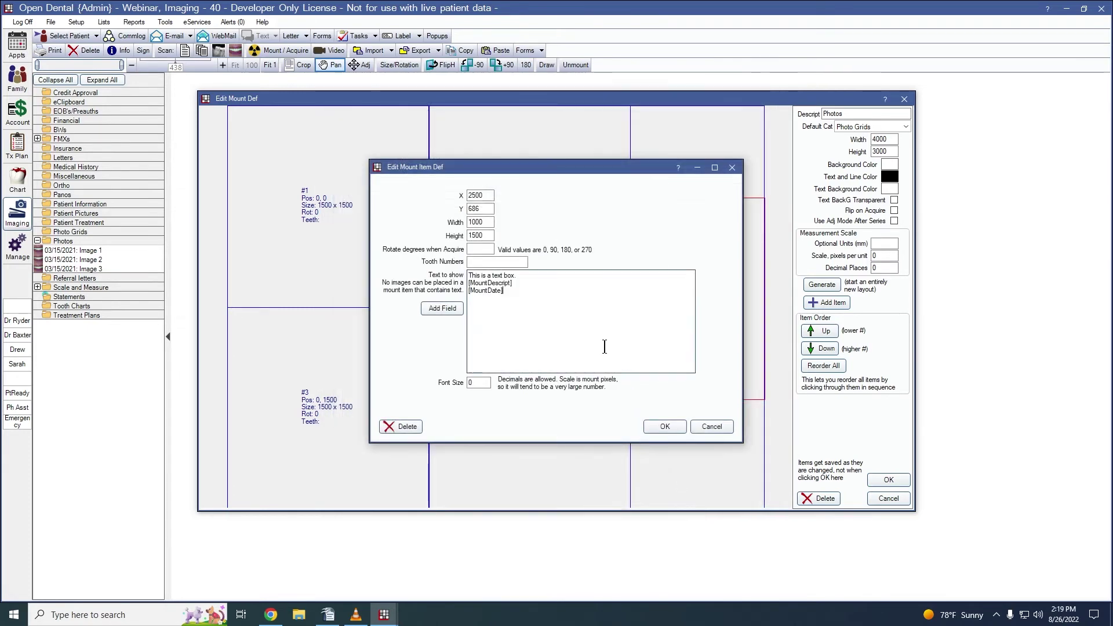
left_click(454, 312)
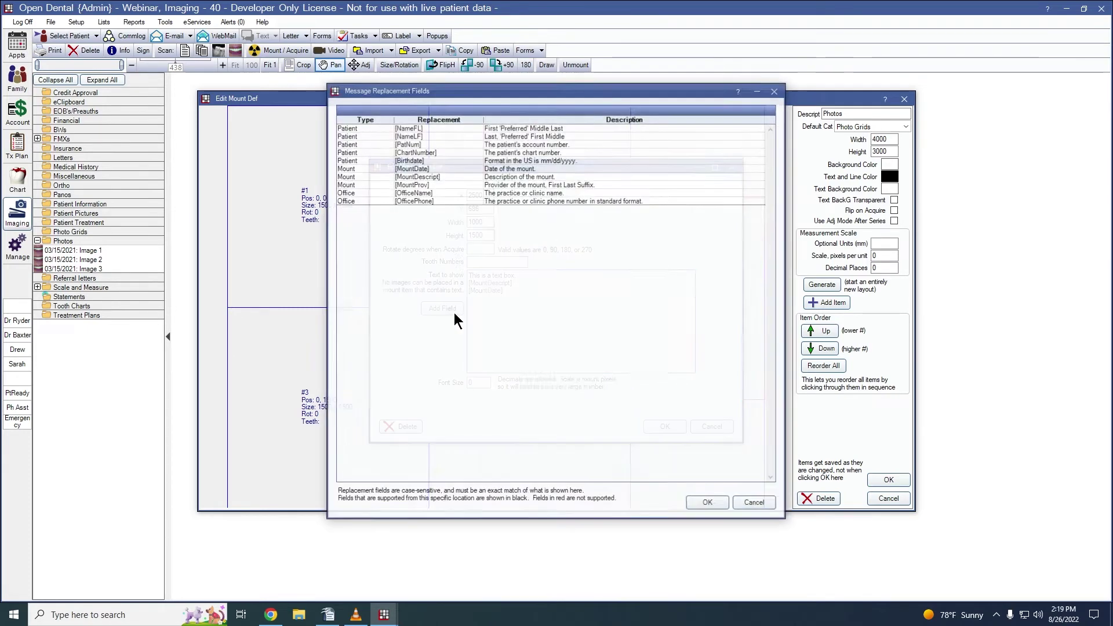
left_click(463, 127)
left_click(708, 504)
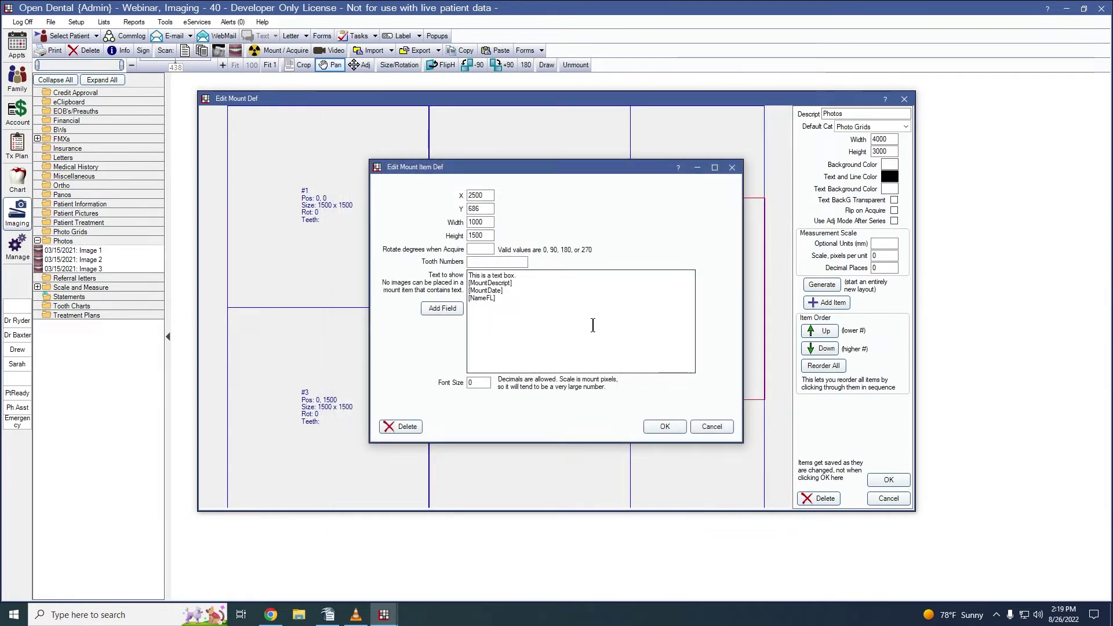
Set the text item's font size to 50 and save the item.
left_click(487, 383)
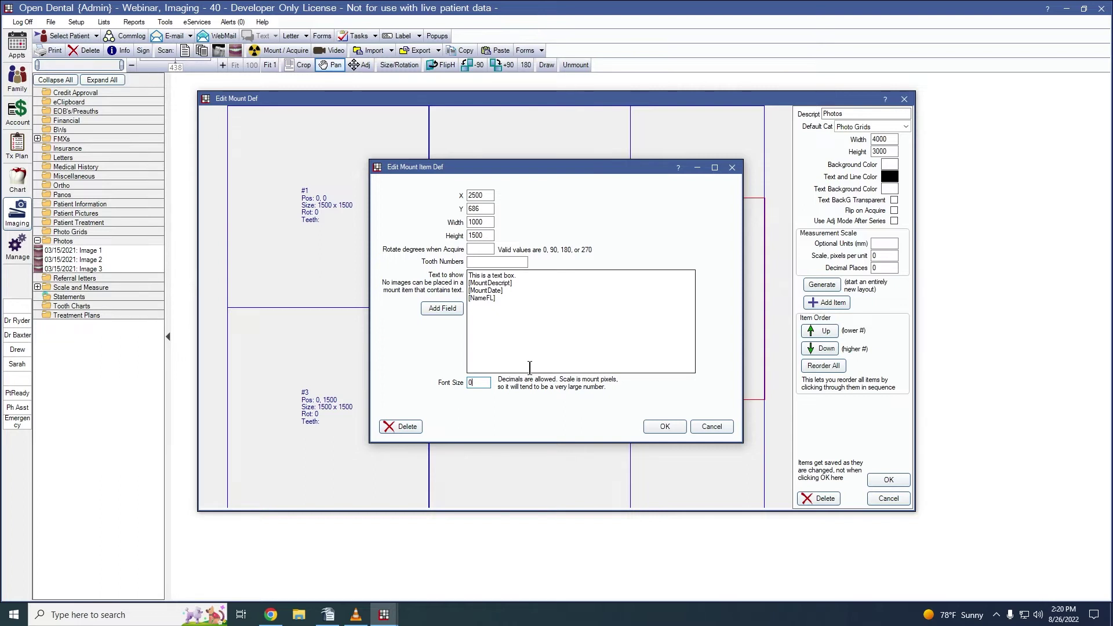
key("BackSpace")
type("50")
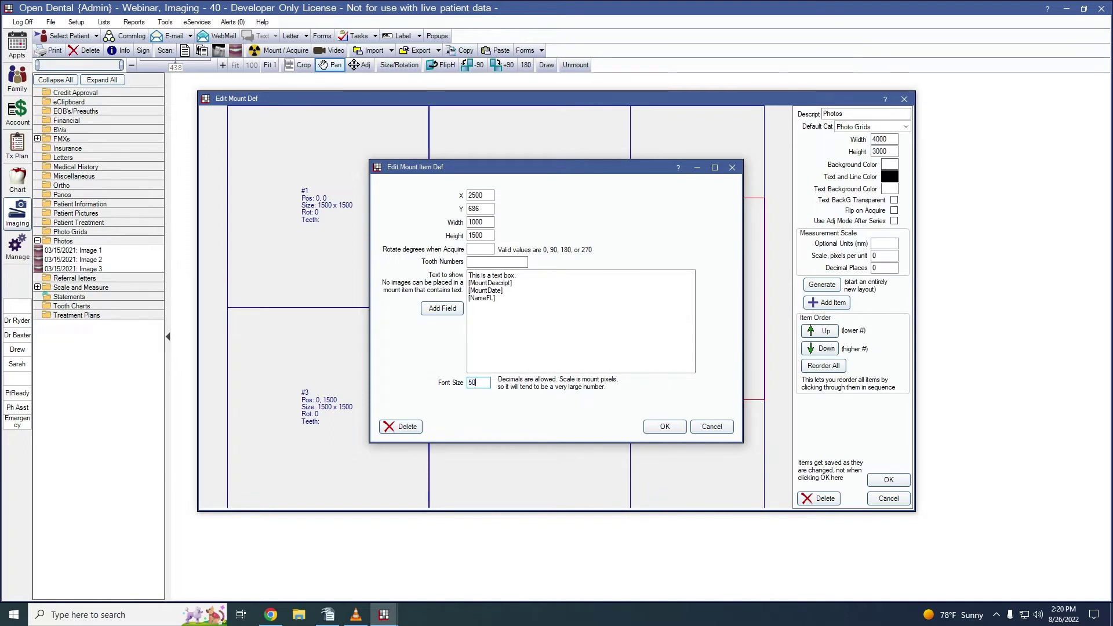
left_click(672, 429)
Move the text item into the empty column beside items #2 and #4, then save the mount and close the mount definitions.
left_click_drag(669, 365, 739, 362)
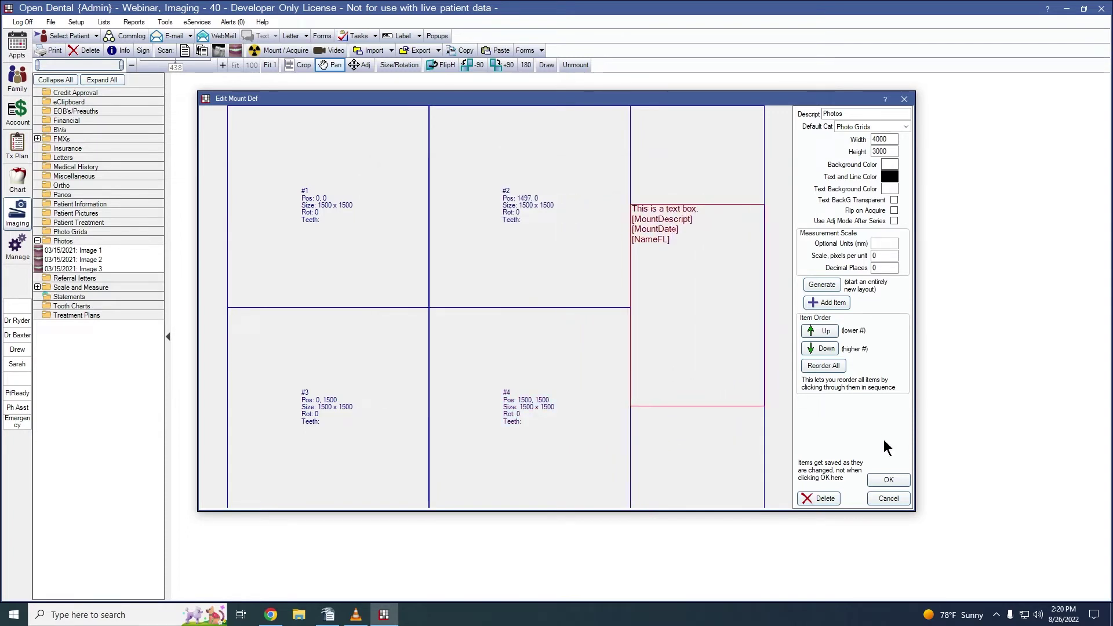
left_click(899, 478)
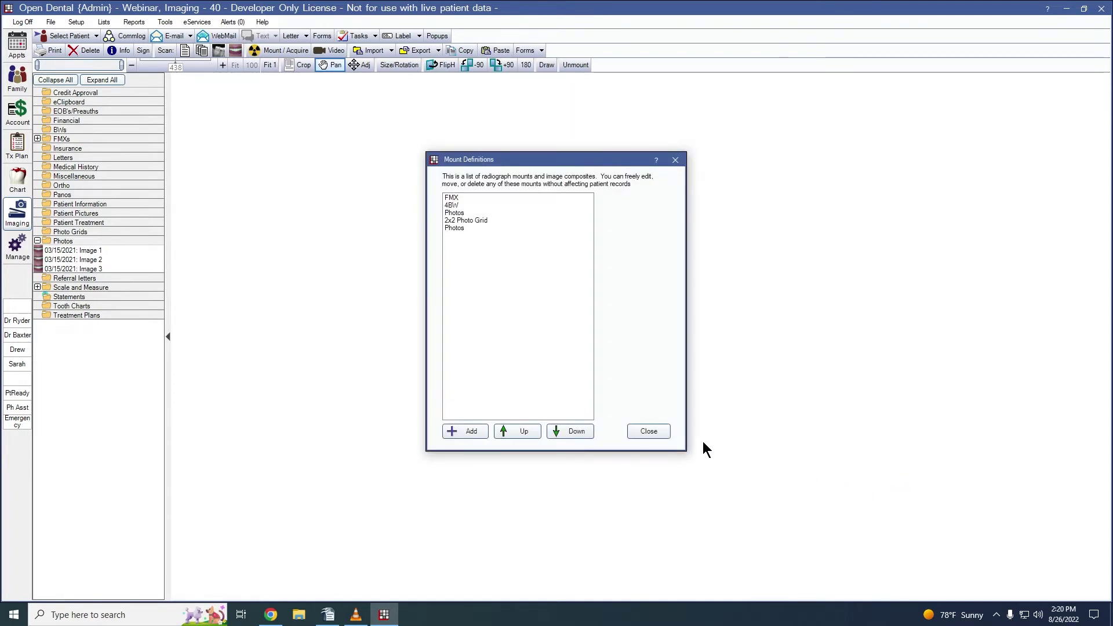
left_click(649, 431)
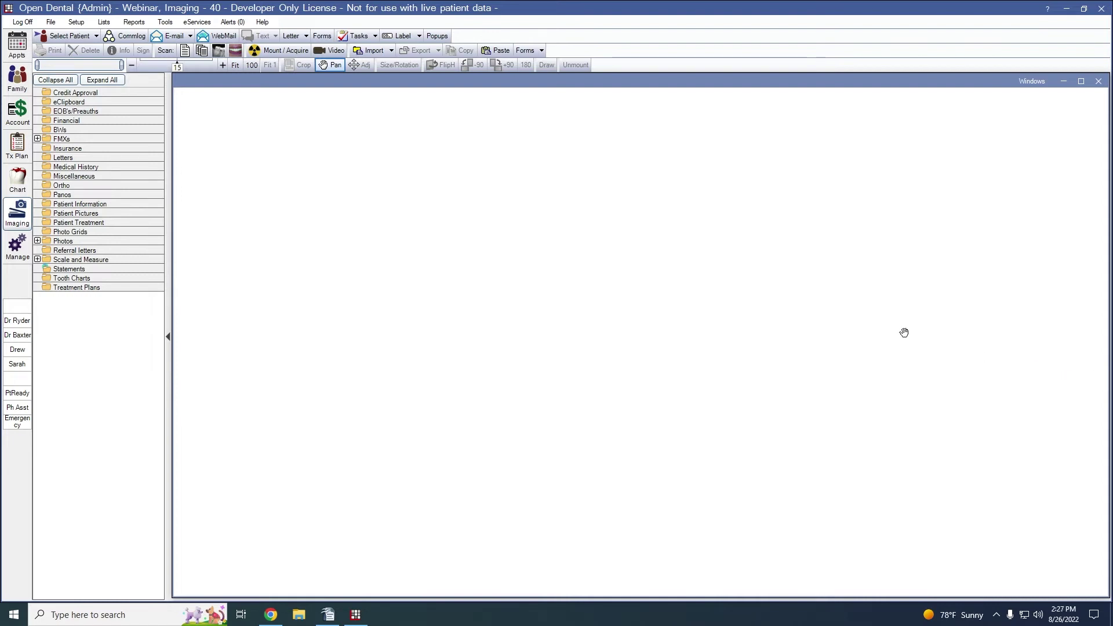
Capture photos of the patient with the USB Video Device camera and close the video capture window.
left_click(331, 50)
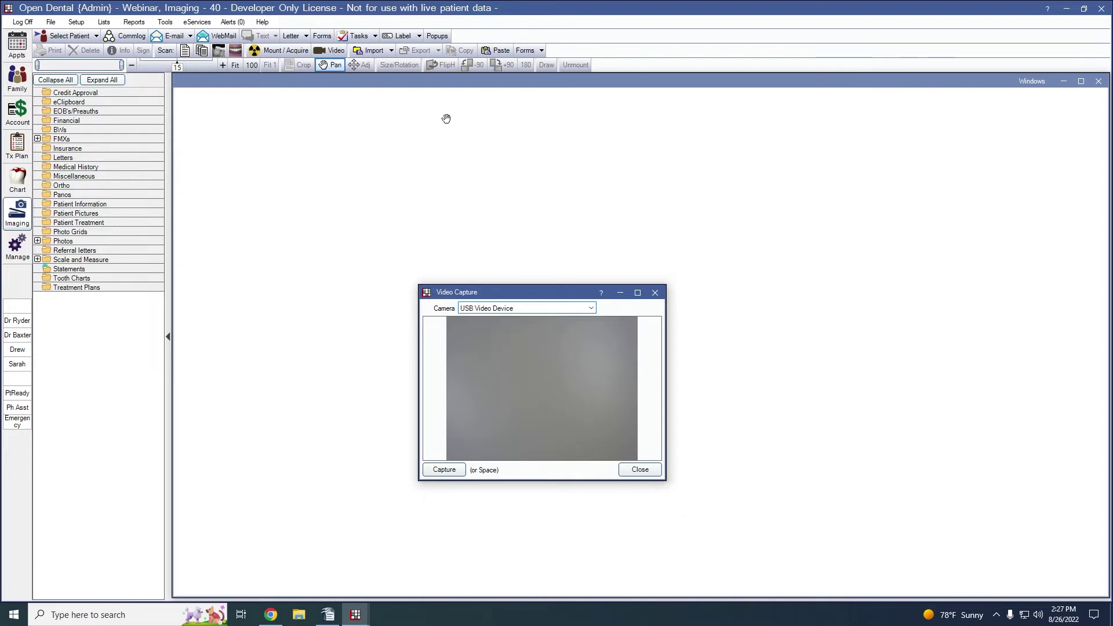
left_click(560, 308)
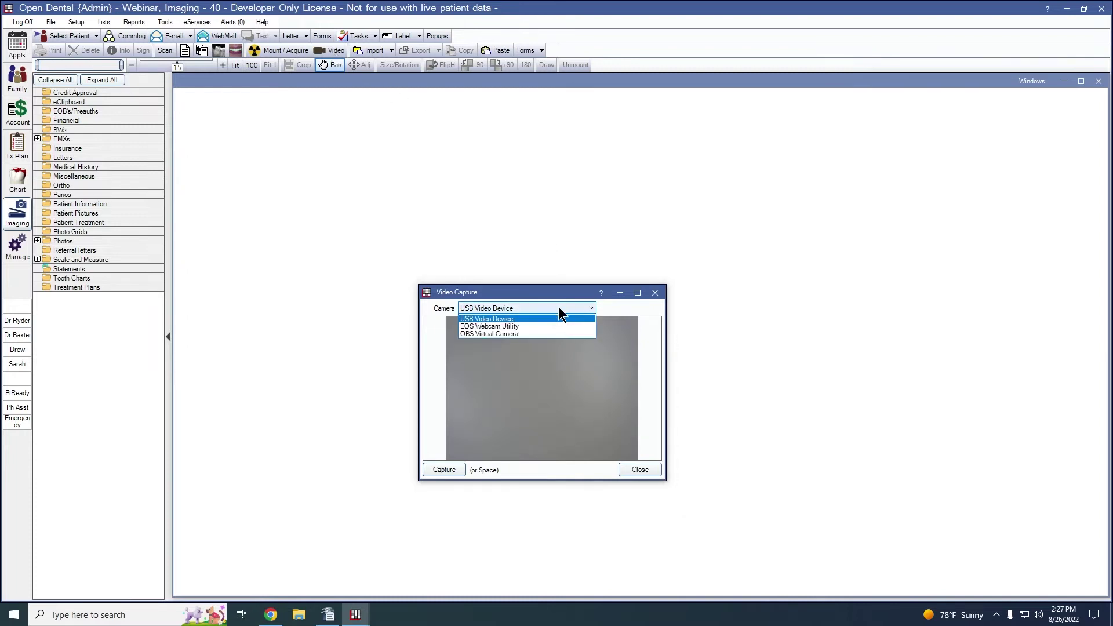
left_click(543, 320)
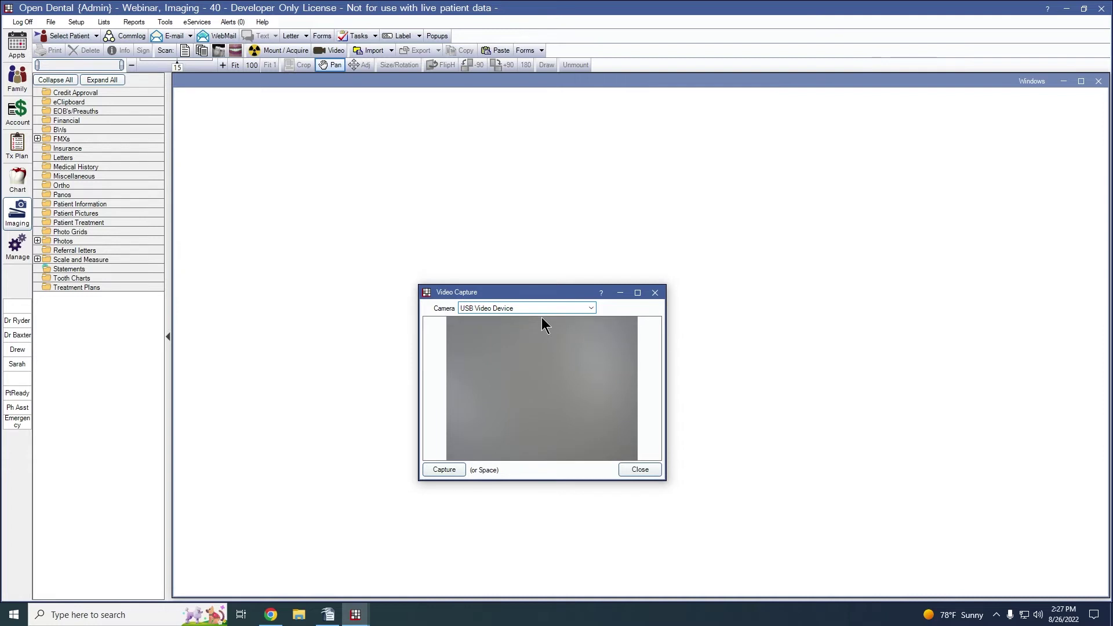
left_click(449, 469)
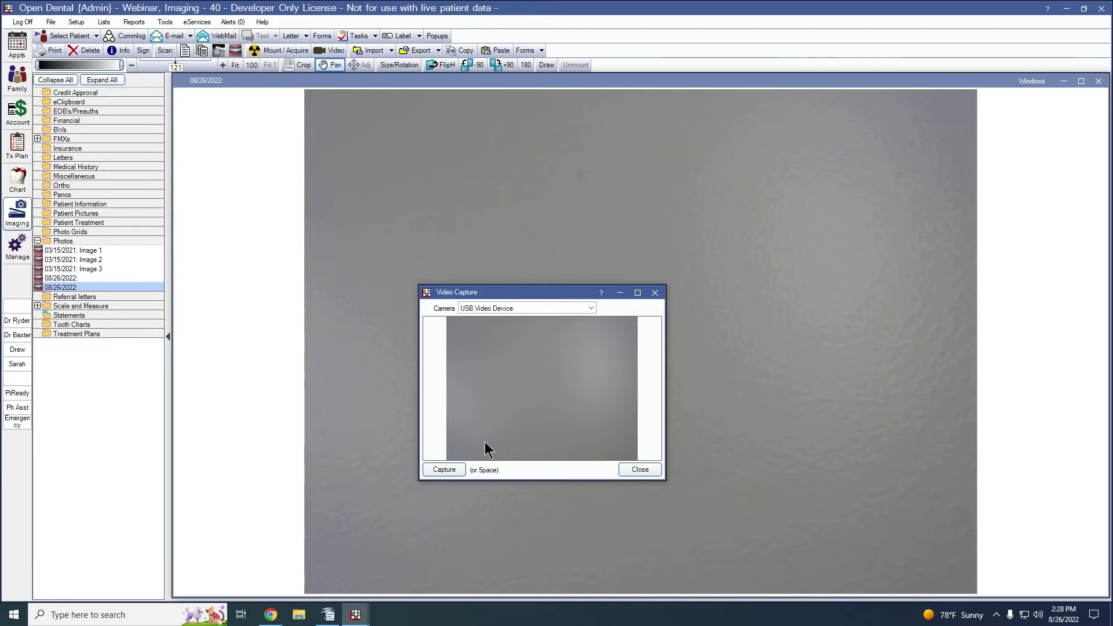
left_click(641, 468)
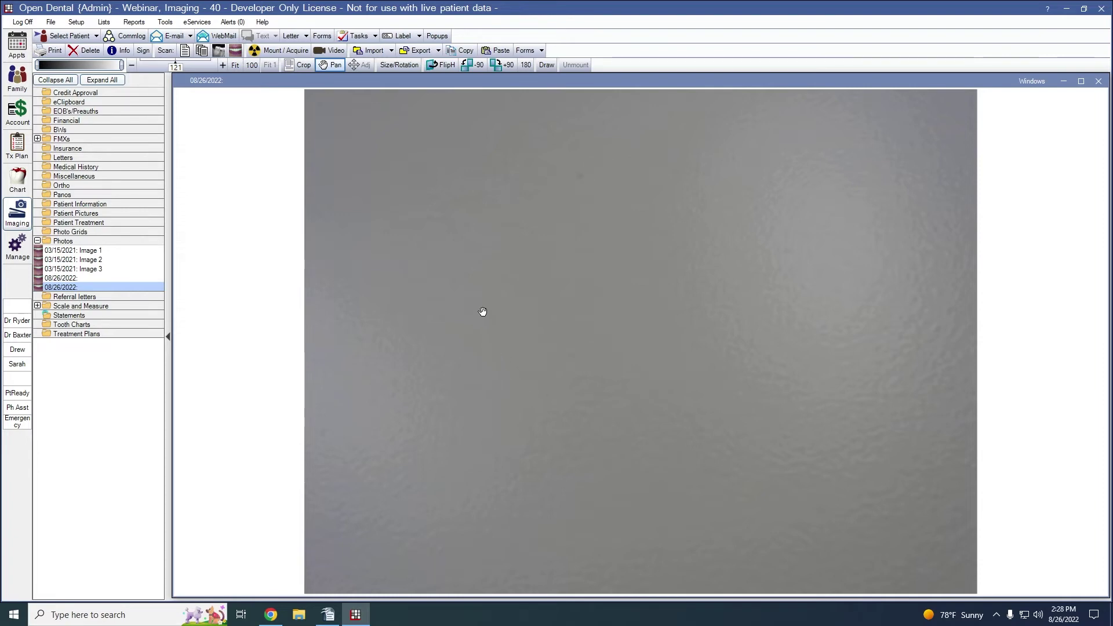
left_click(301, 51)
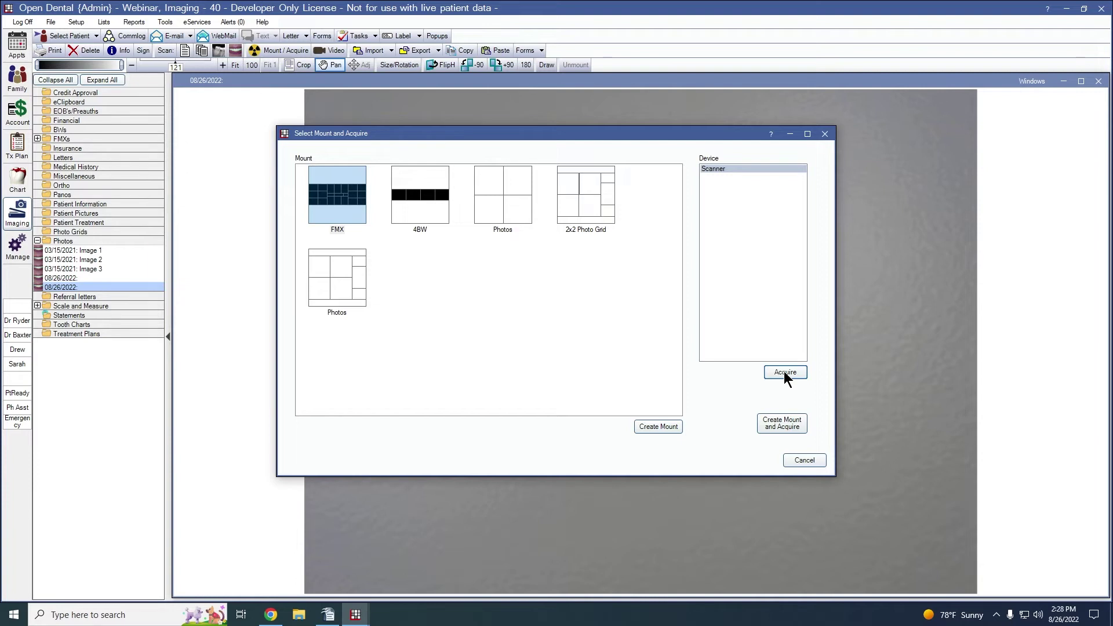
left_click(349, 277)
left_click(722, 168)
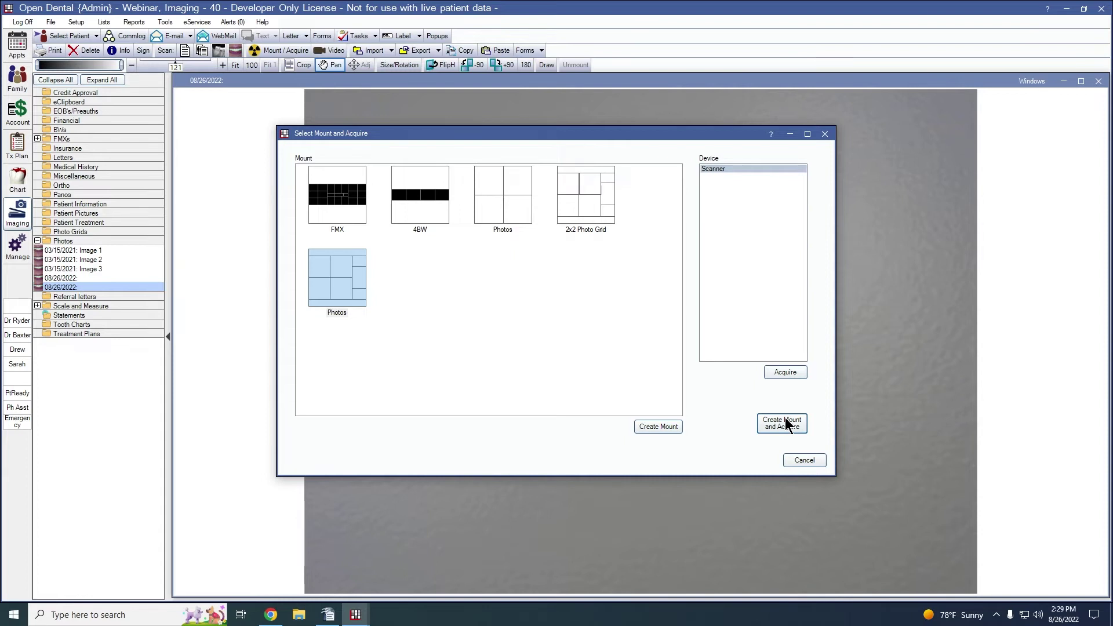
left_click(799, 459)
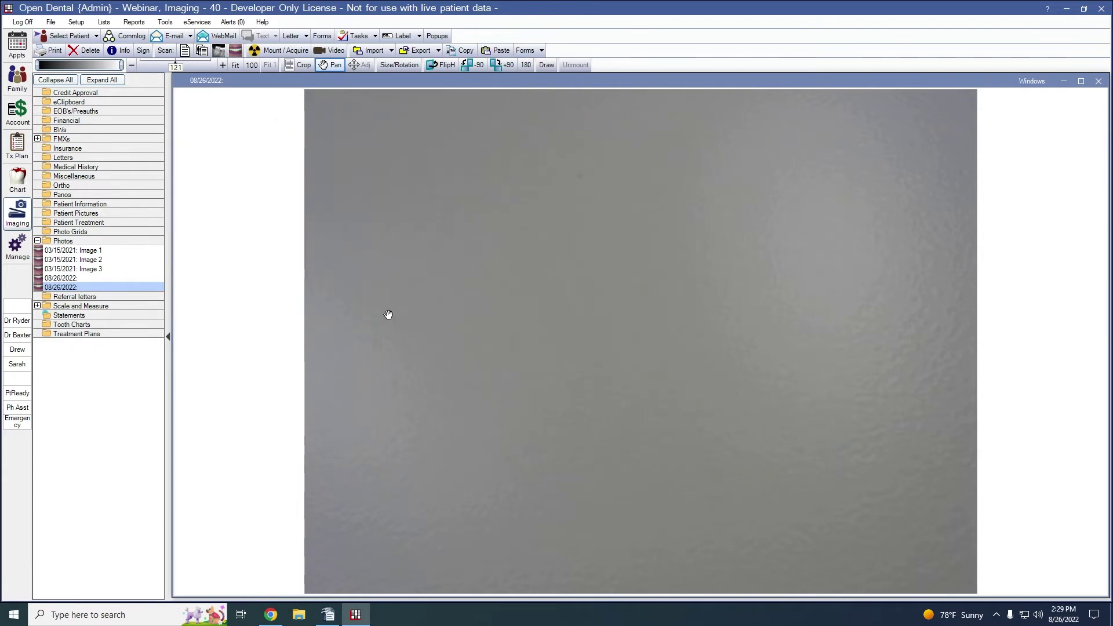
Open the 08/22/2022 FMX mount and unmount the images in positions 14, 13 and 16.
left_click(37, 139)
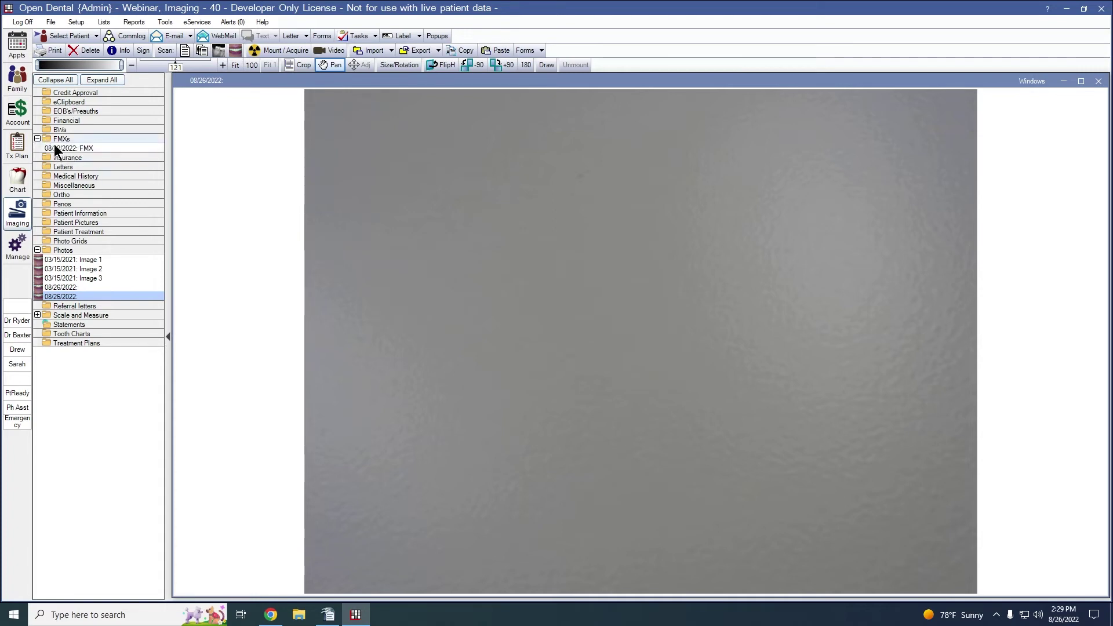
left_click(57, 148)
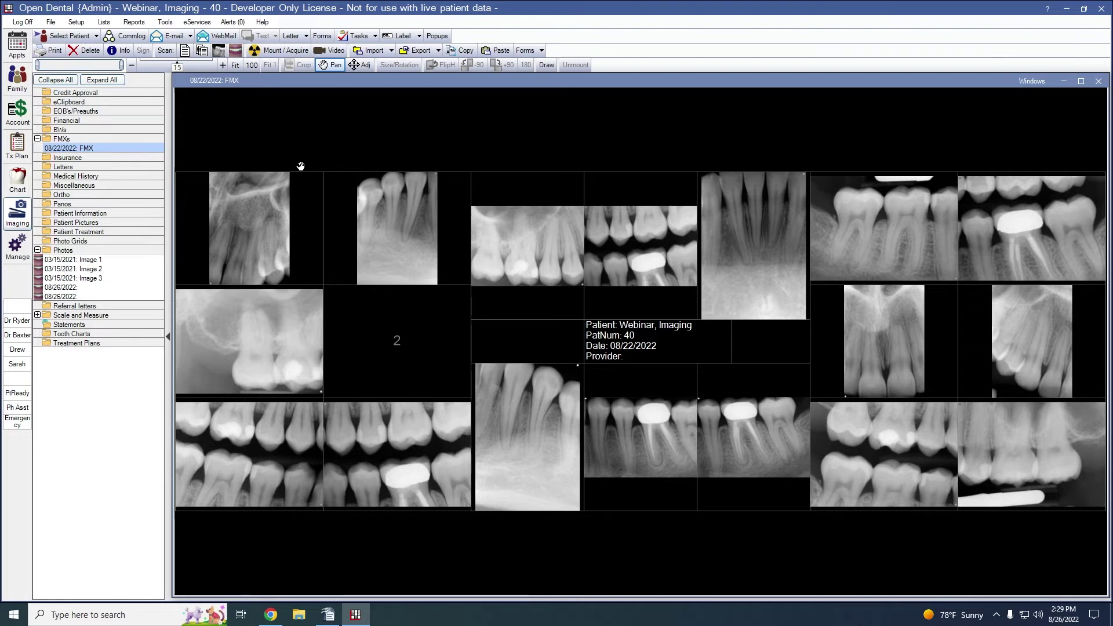
left_click(635, 250)
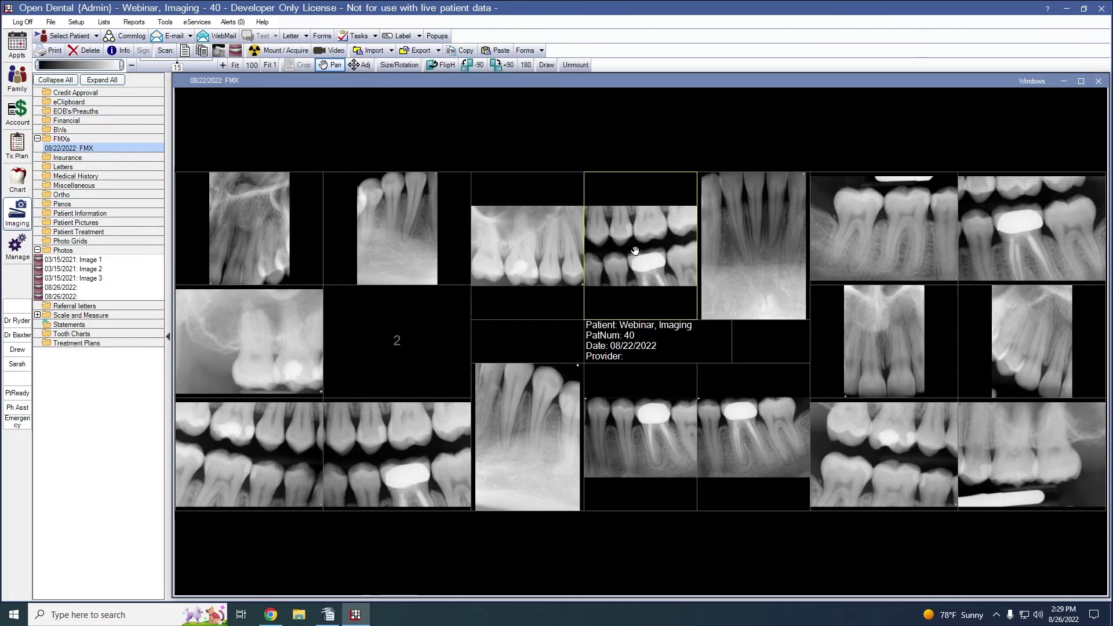
left_click(577, 69)
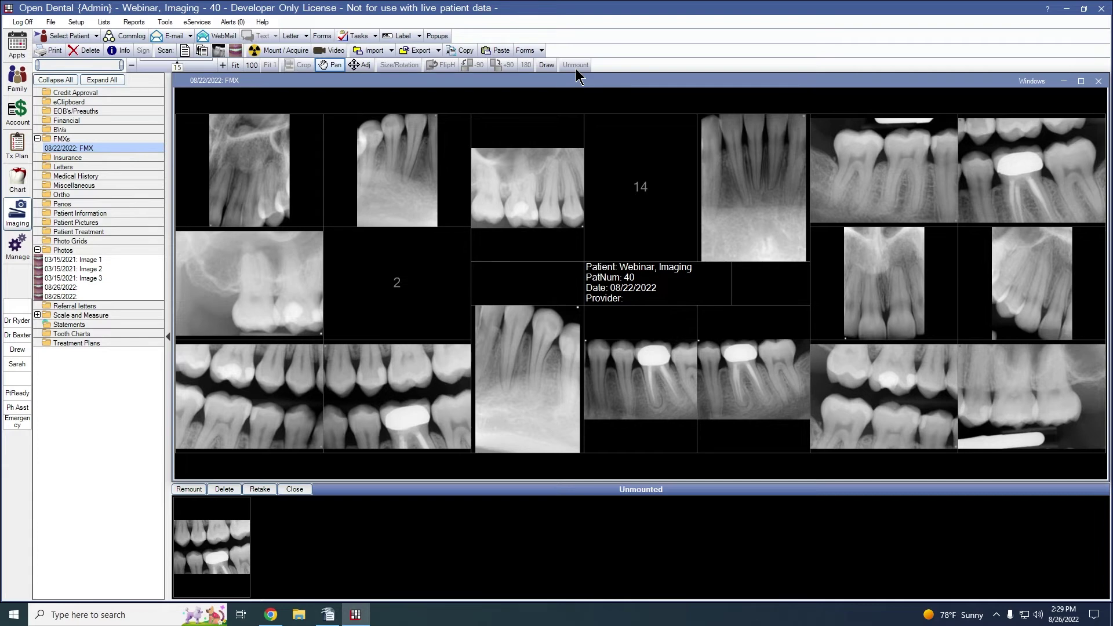
left_click(537, 181)
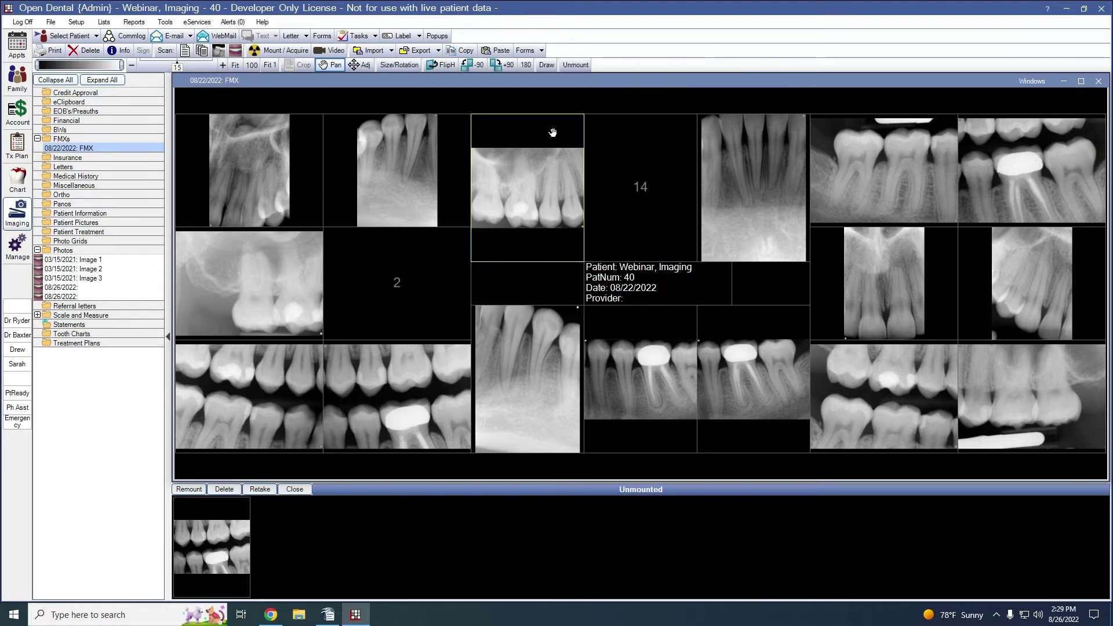
left_click(566, 67)
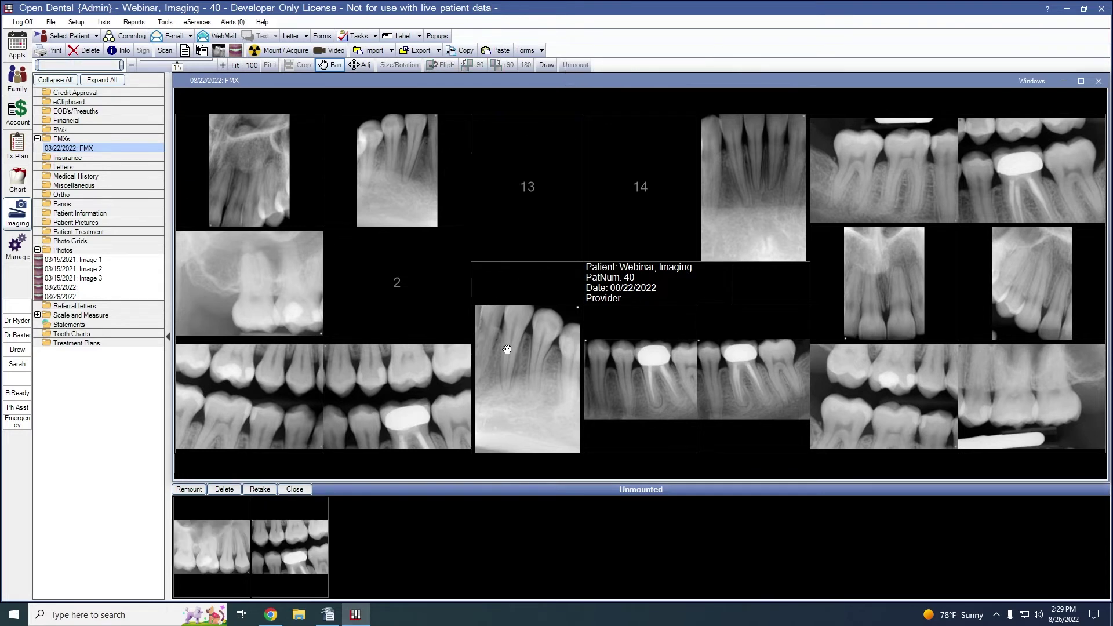
left_click(507, 349)
left_click(571, 65)
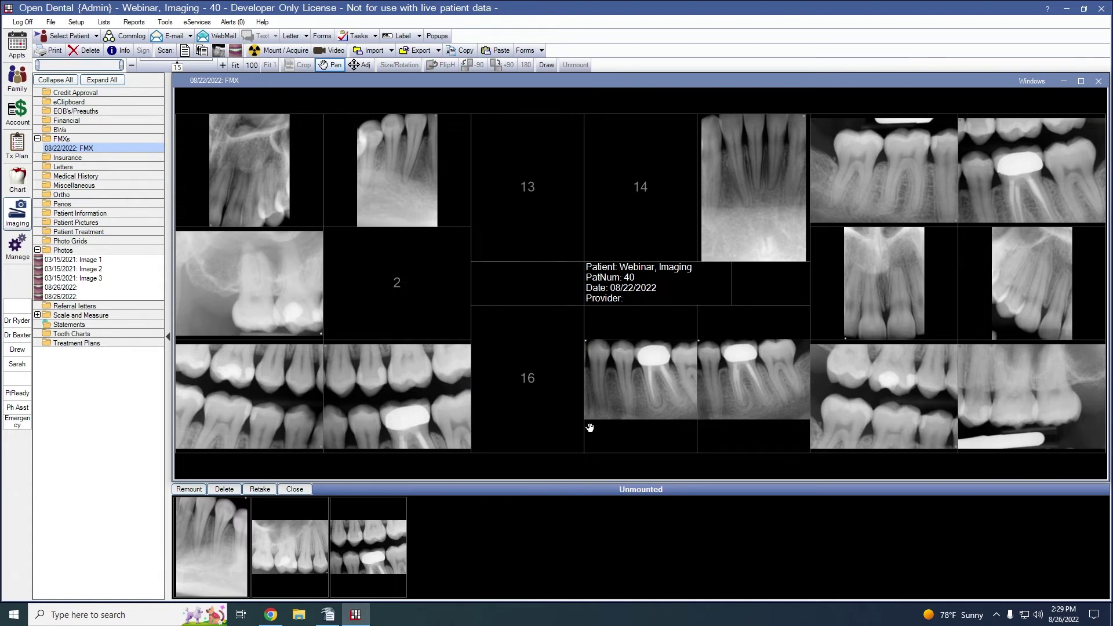
Remount the three unmounted images, placing the bitewing in position 13, the upper molar image in position 2 and the remaining one in position 16.
left_click(544, 213)
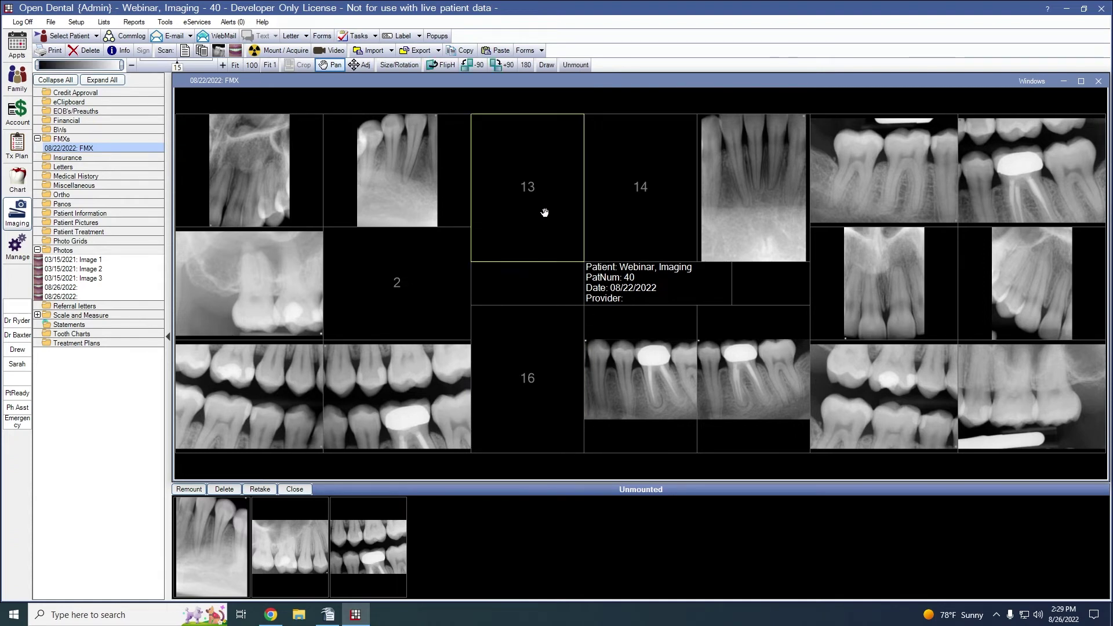
left_click(366, 554)
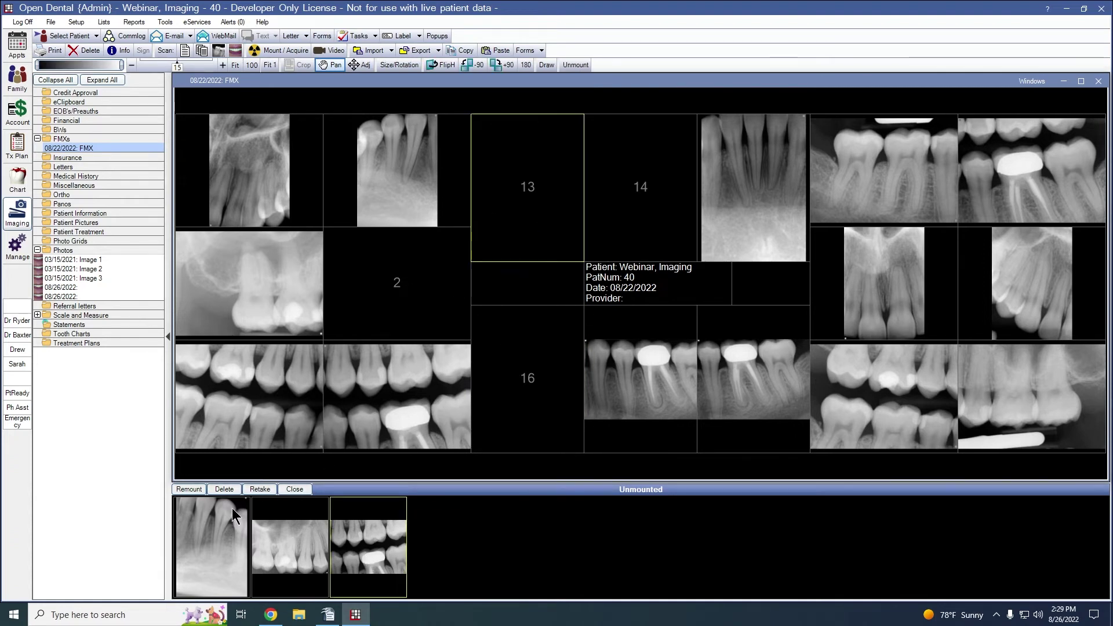
left_click(188, 489)
left_click(375, 320)
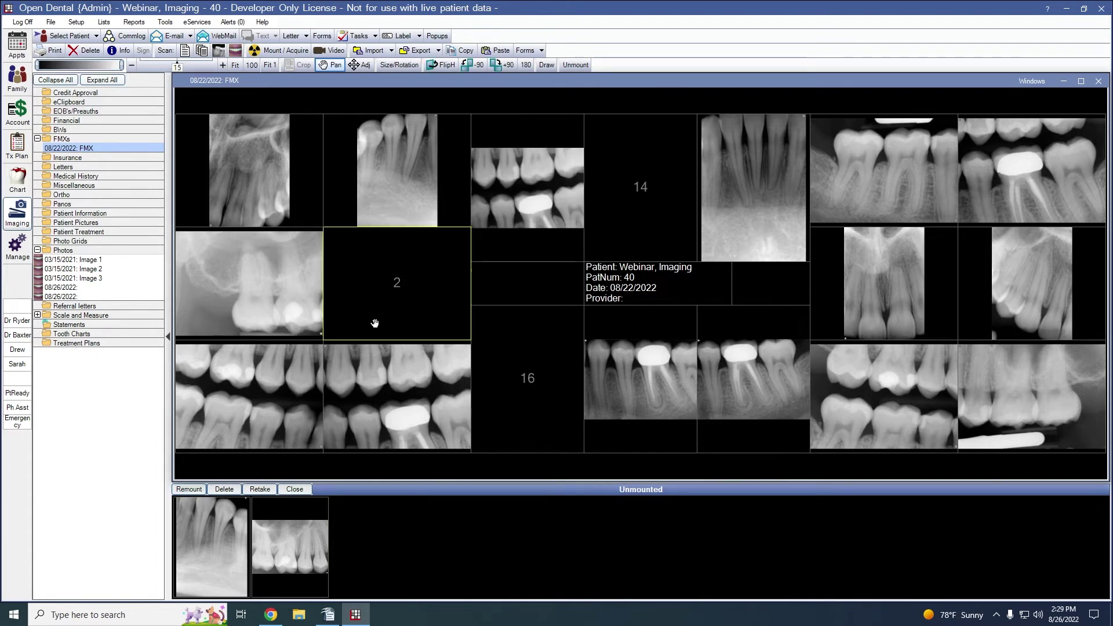
left_click(303, 542)
left_click(199, 490)
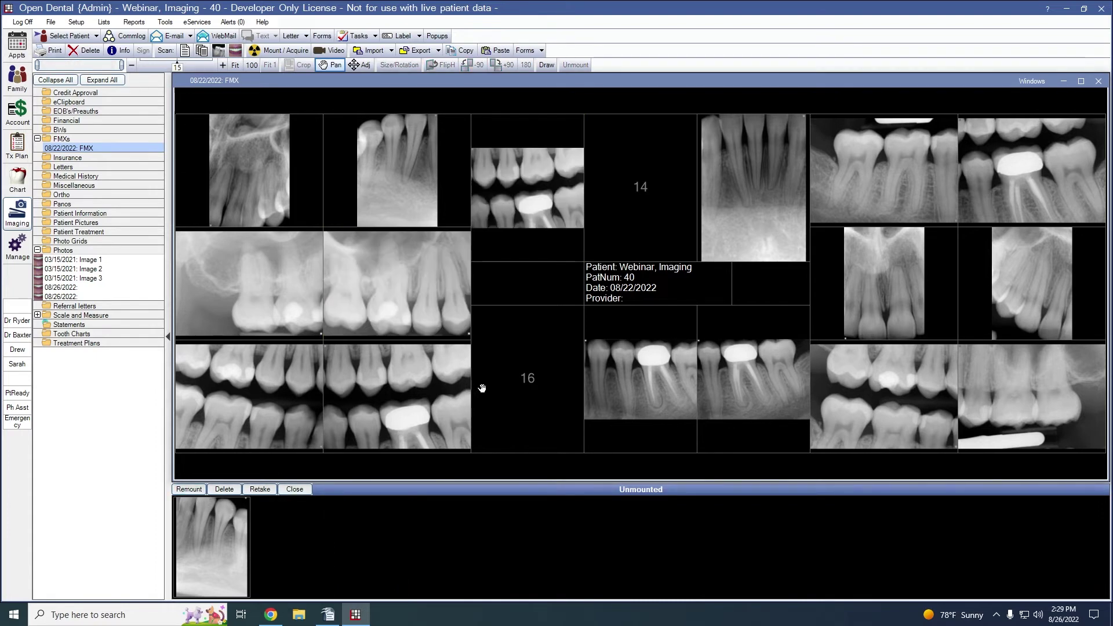
left_click(224, 529)
left_click(198, 494)
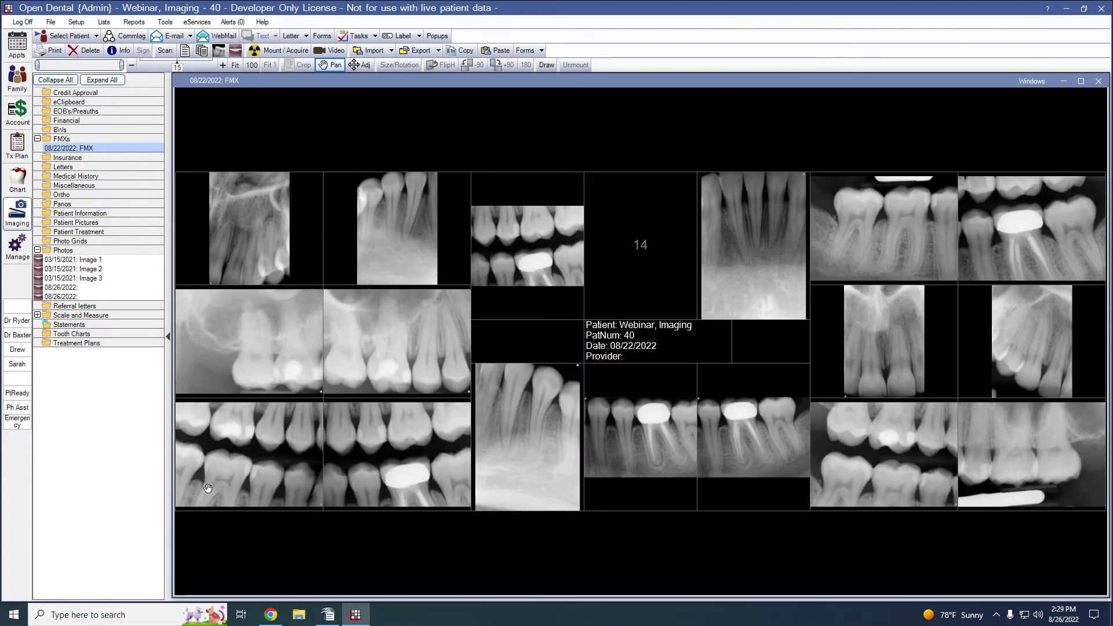
Unmount the image in position 2 of the FMX mount and permanently delete it.
left_click(375, 311)
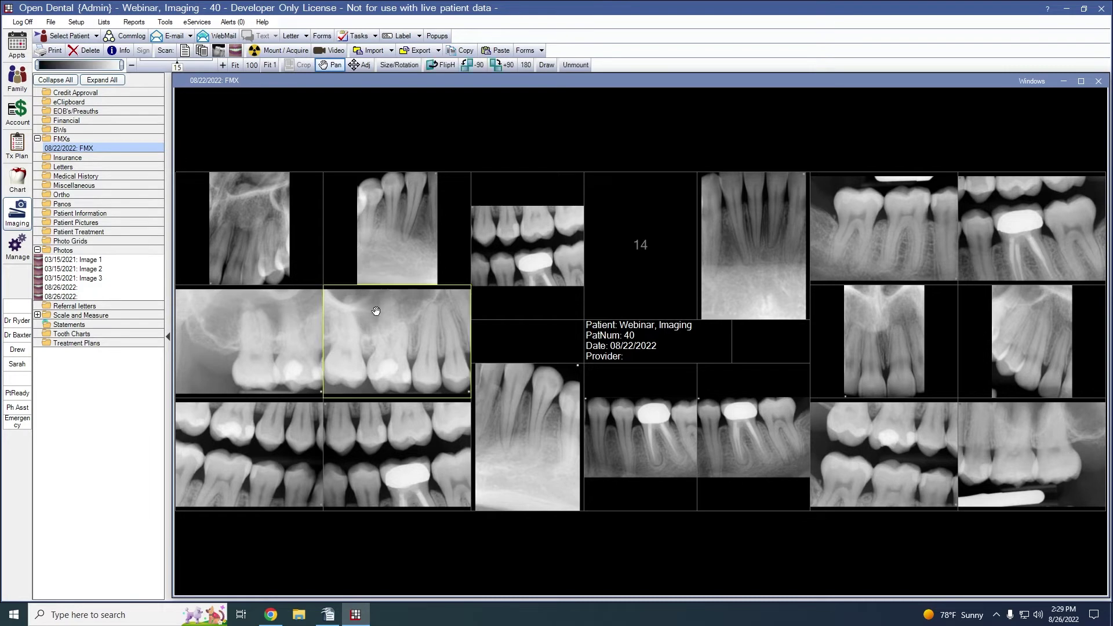
left_click(570, 67)
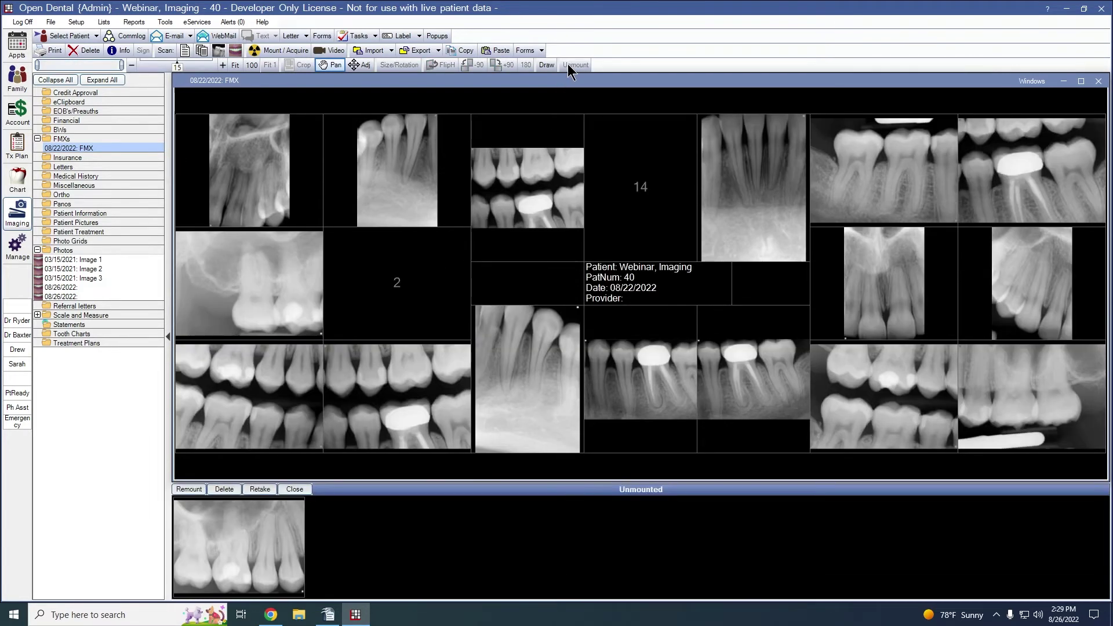
left_click(234, 551)
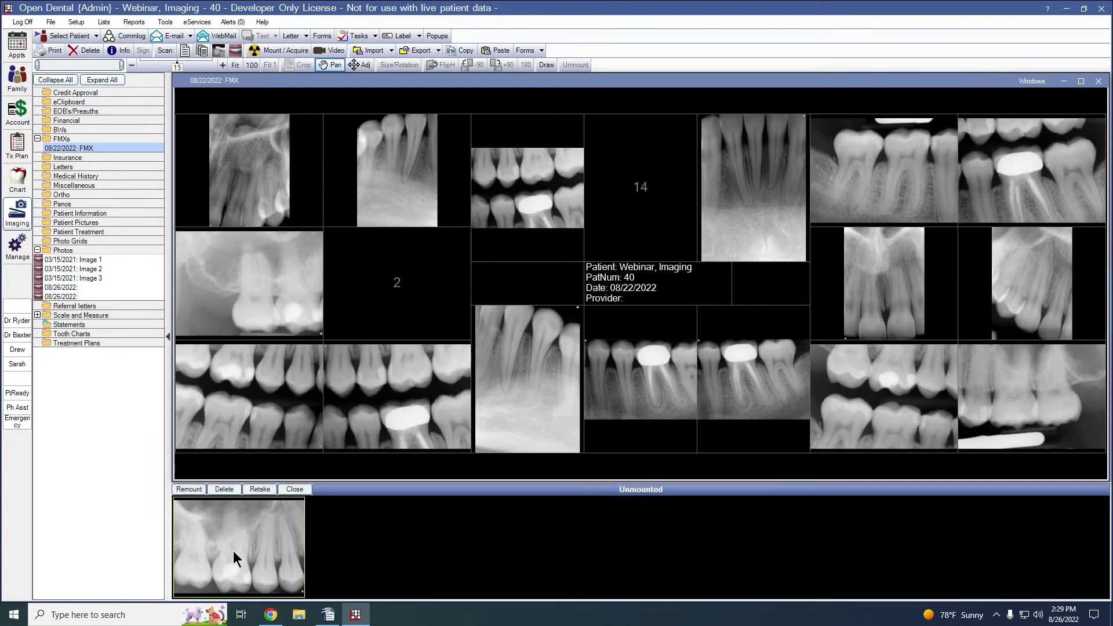
left_click(225, 490)
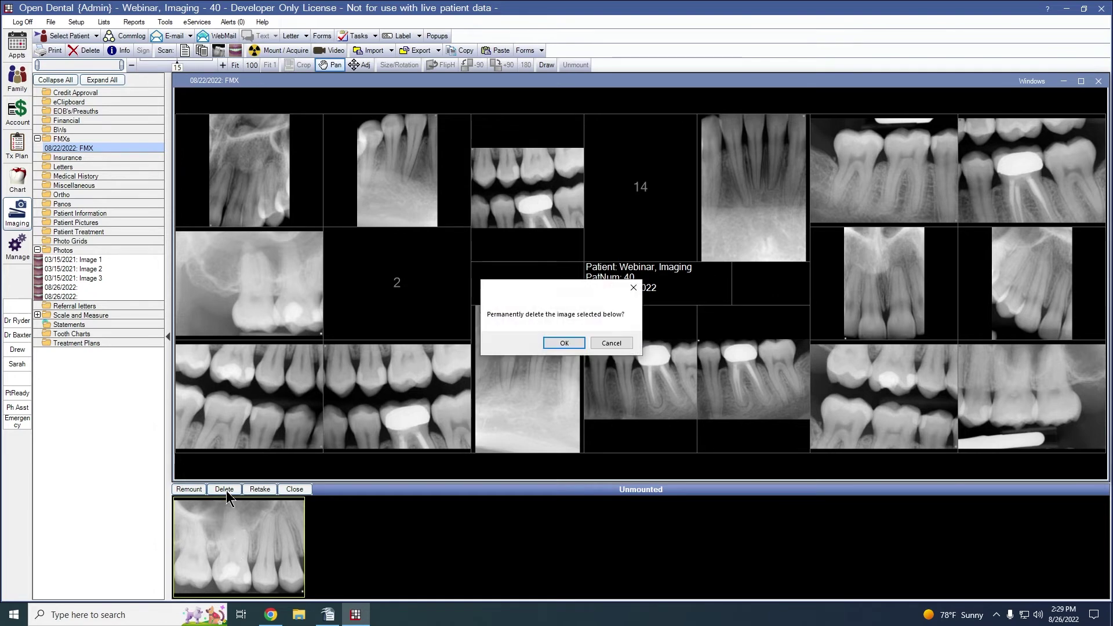
left_click(558, 343)
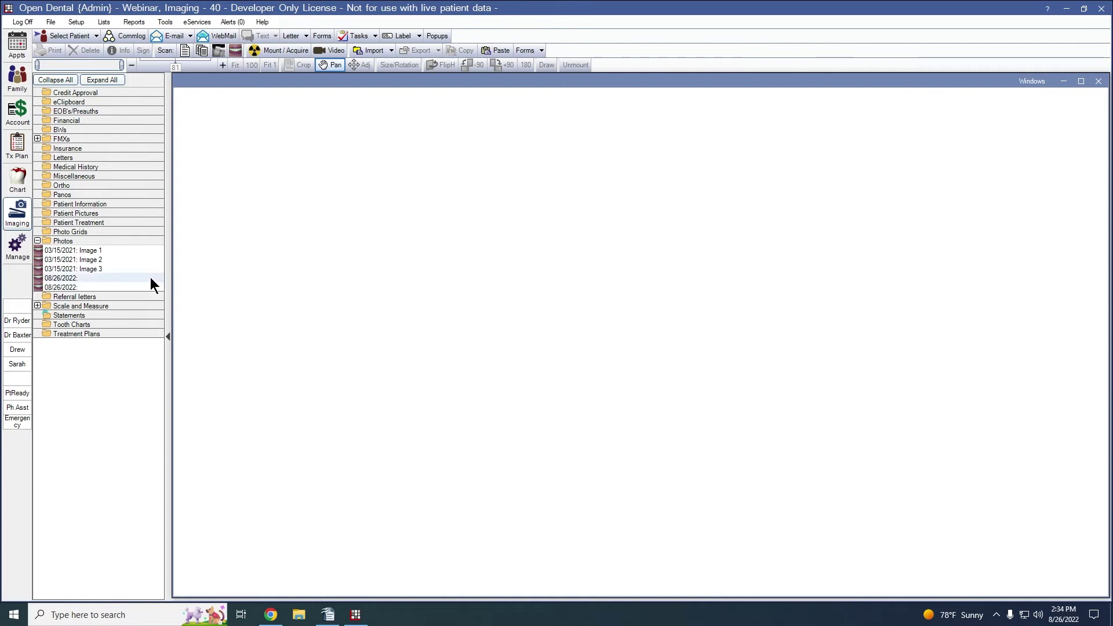
Open the 09/09/2021 Scale image and draw a line along the metal file in the middle radiograph.
left_click(37, 305)
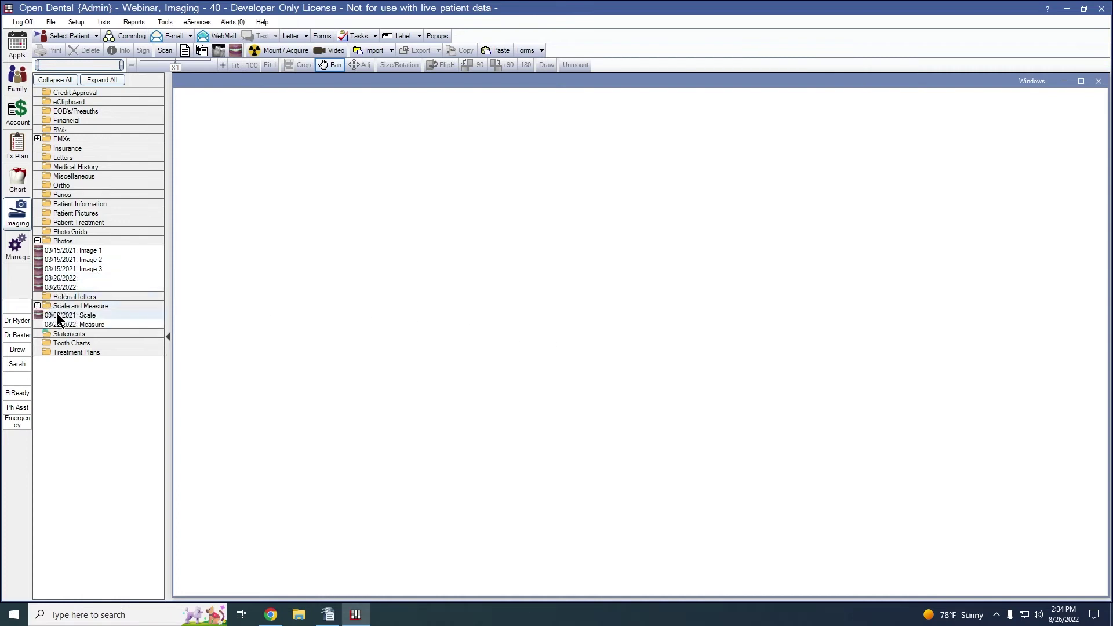
left_click(58, 315)
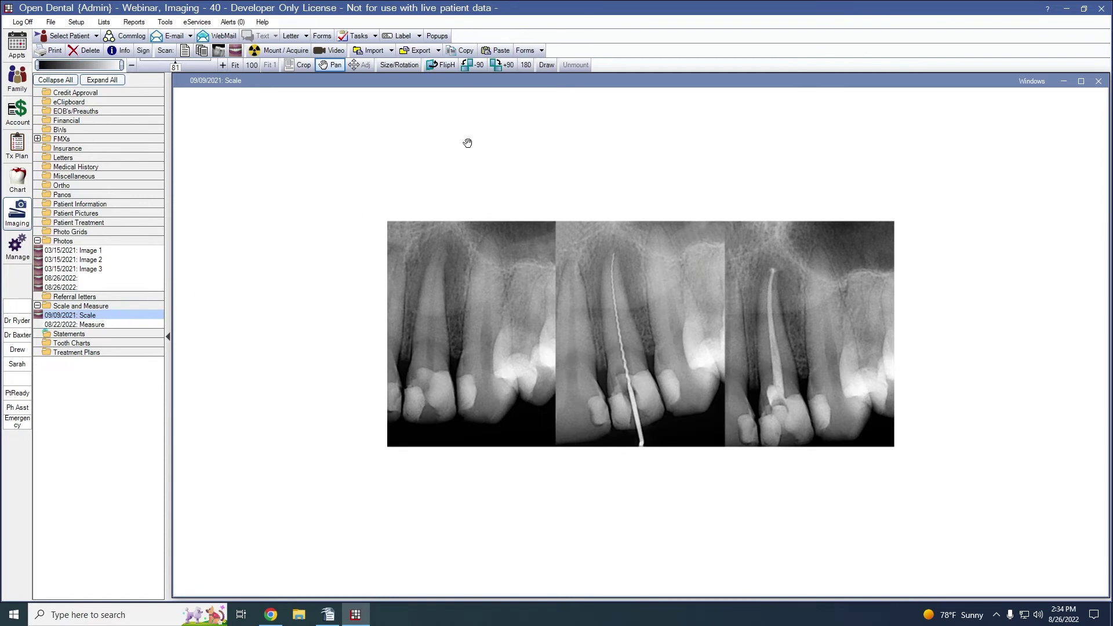
left_click(546, 65)
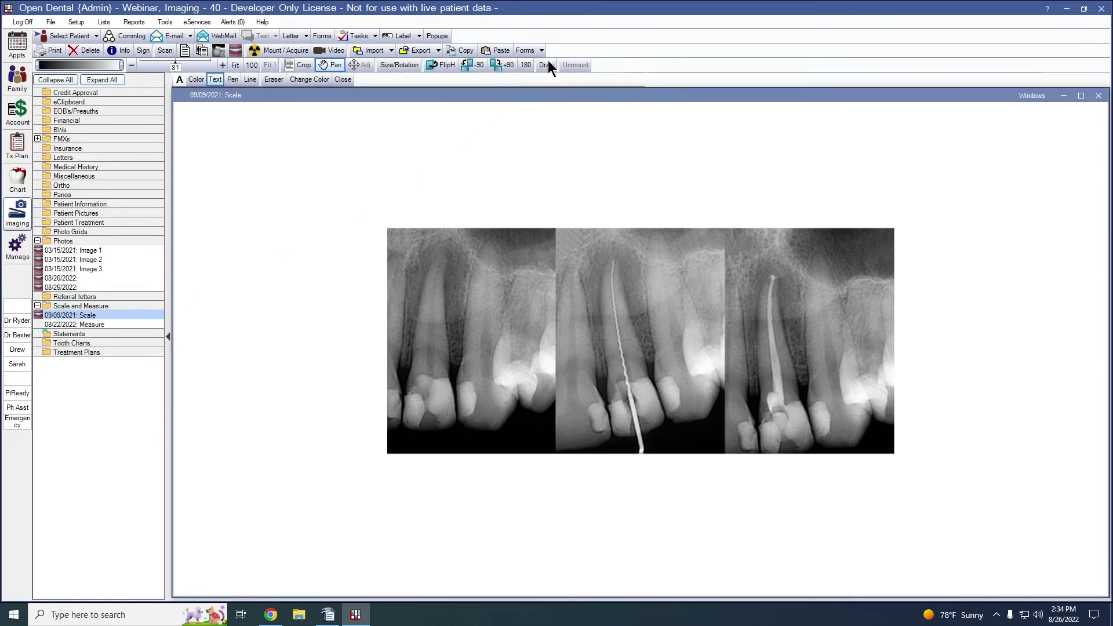
left_click(250, 78)
left_click_drag(616, 259, 636, 433)
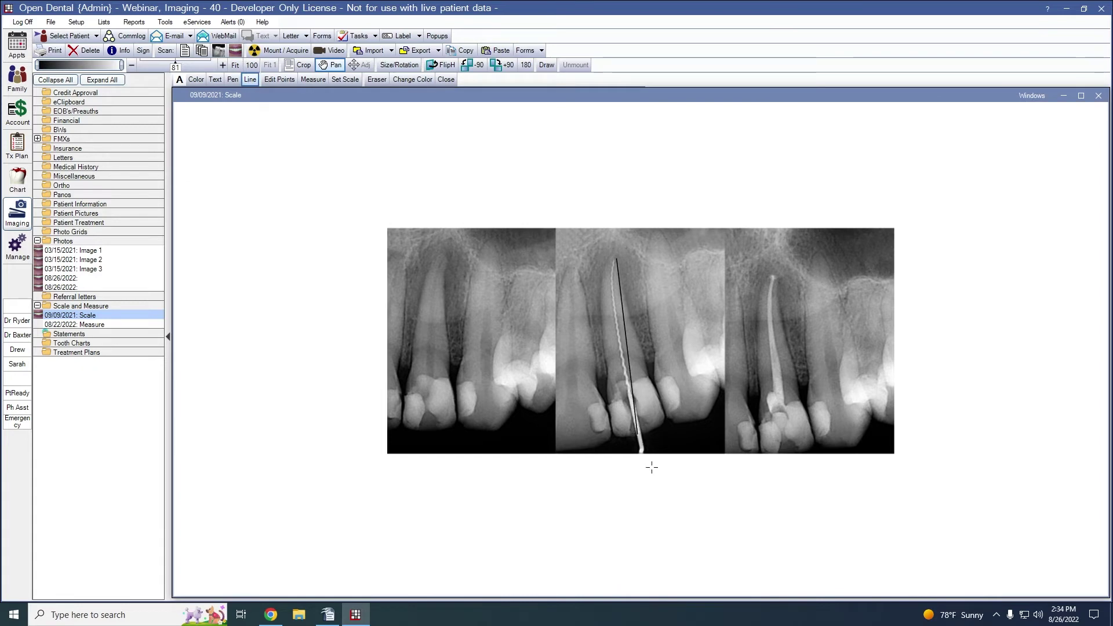
Edit the line's points so it follows the file's curve from its tip to its lower end.
left_click(279, 80)
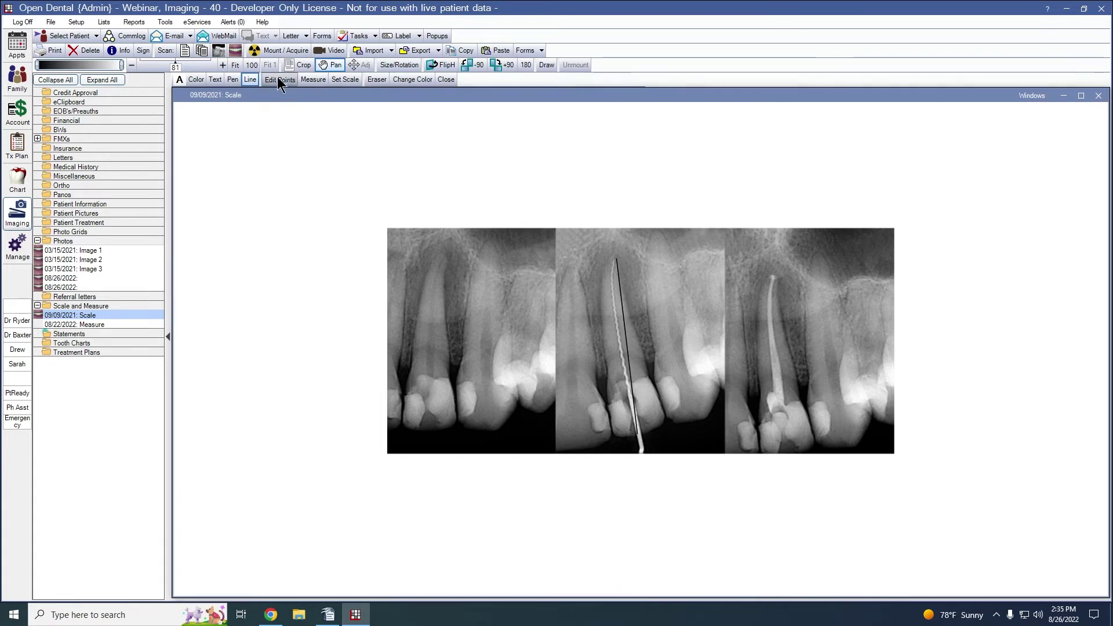
left_click_drag(616, 259, 611, 282)
left_click_drag(623, 333, 617, 325)
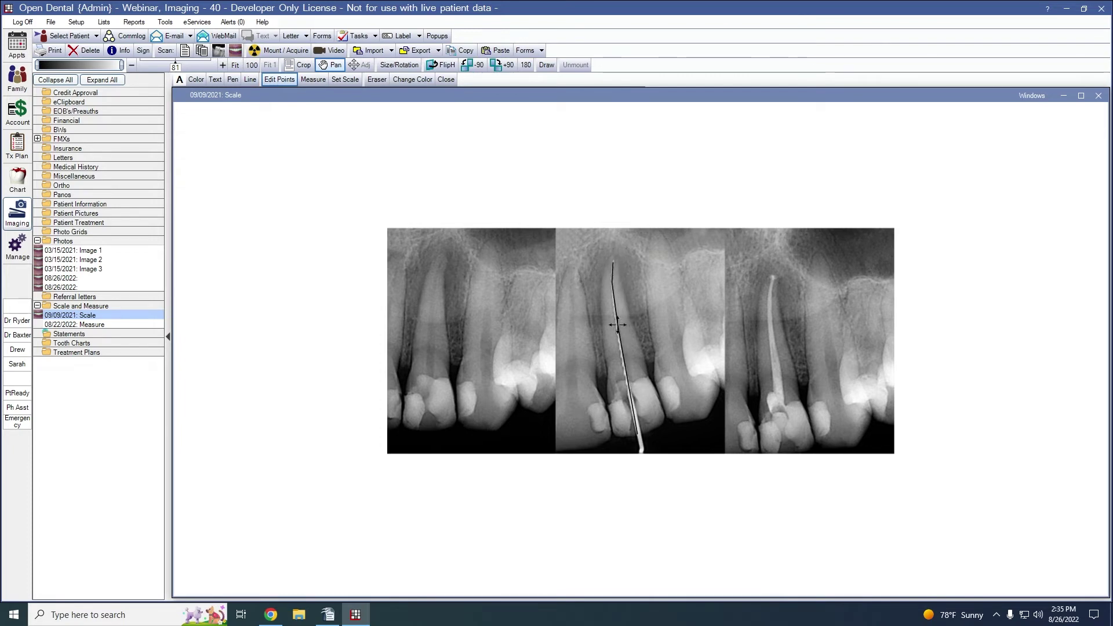
left_click_drag(637, 430, 642, 453)
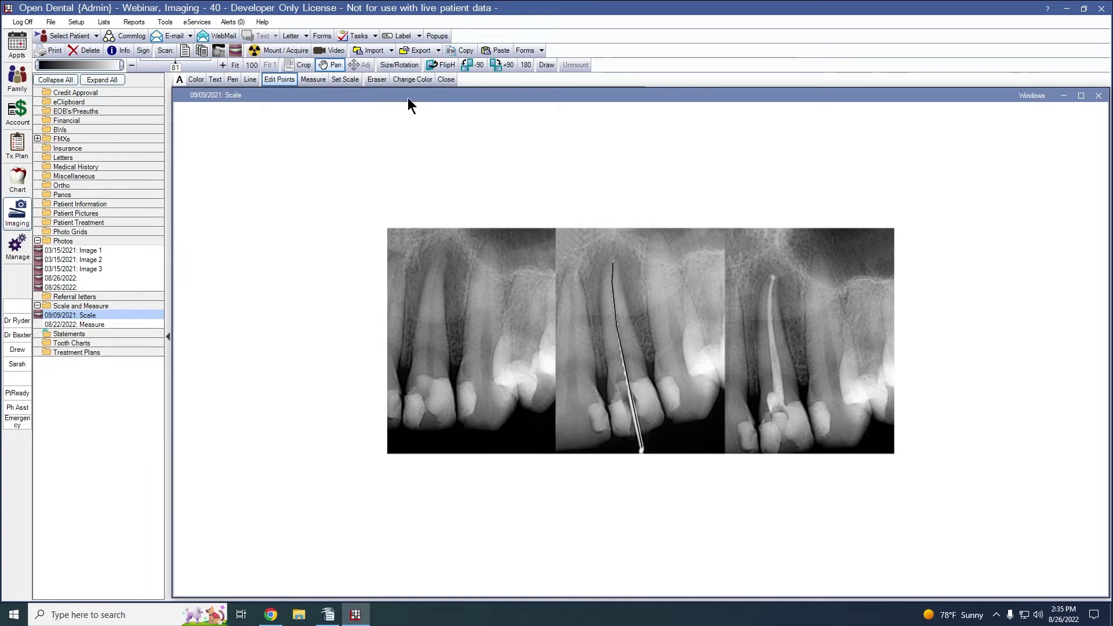
Calculate the image scale from the line drawn along the file, using a known length of 22.
left_click(350, 81)
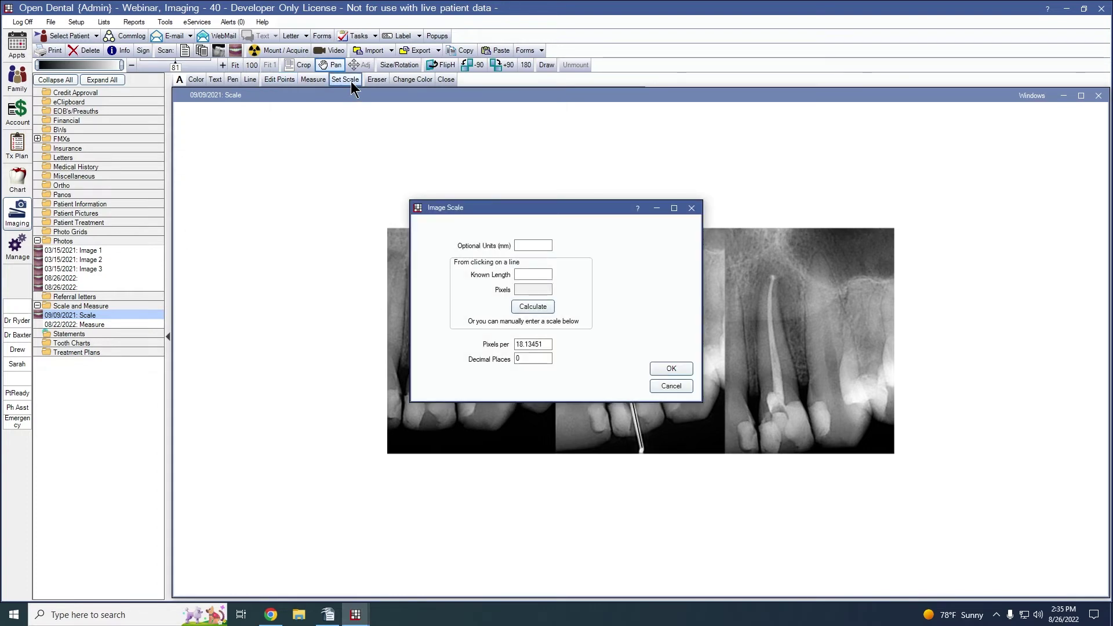
left_click(655, 388)
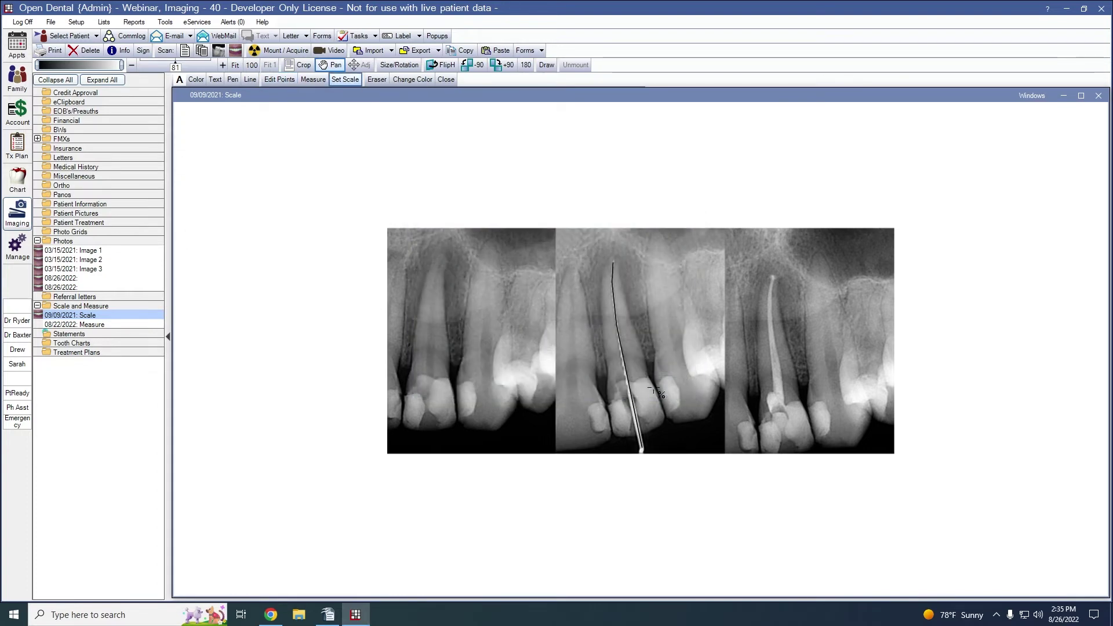
left_click(624, 366)
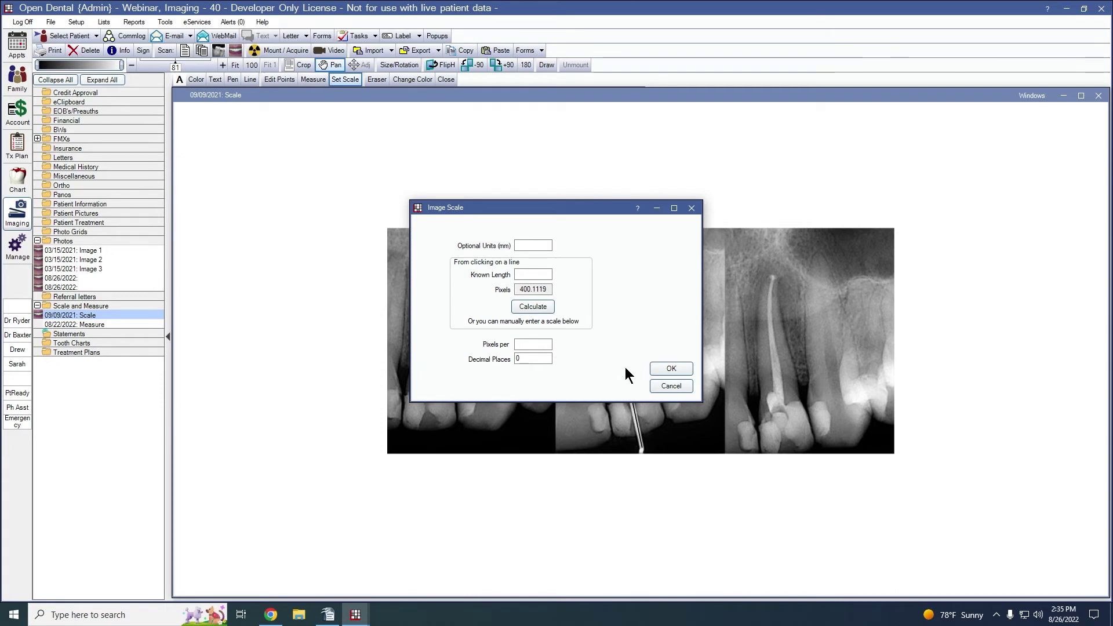
left_click(545, 274)
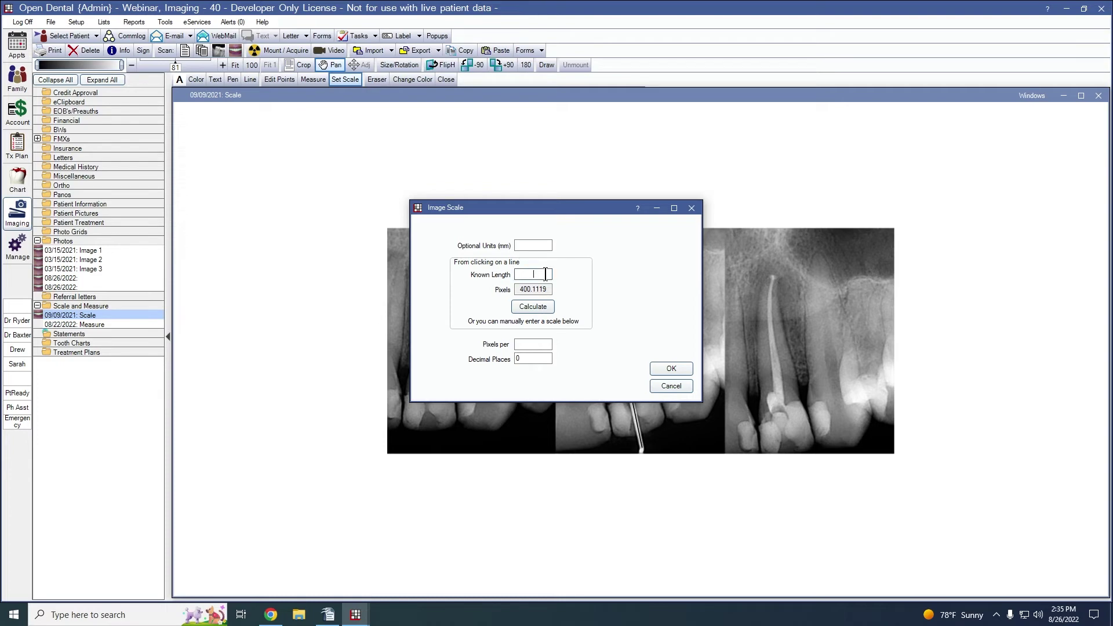
type("22")
left_click(546, 307)
Copy the calculated pixels-per-unit value, set the image scale's units to mm and save the scale.
left_click_drag(550, 345, 515, 344)
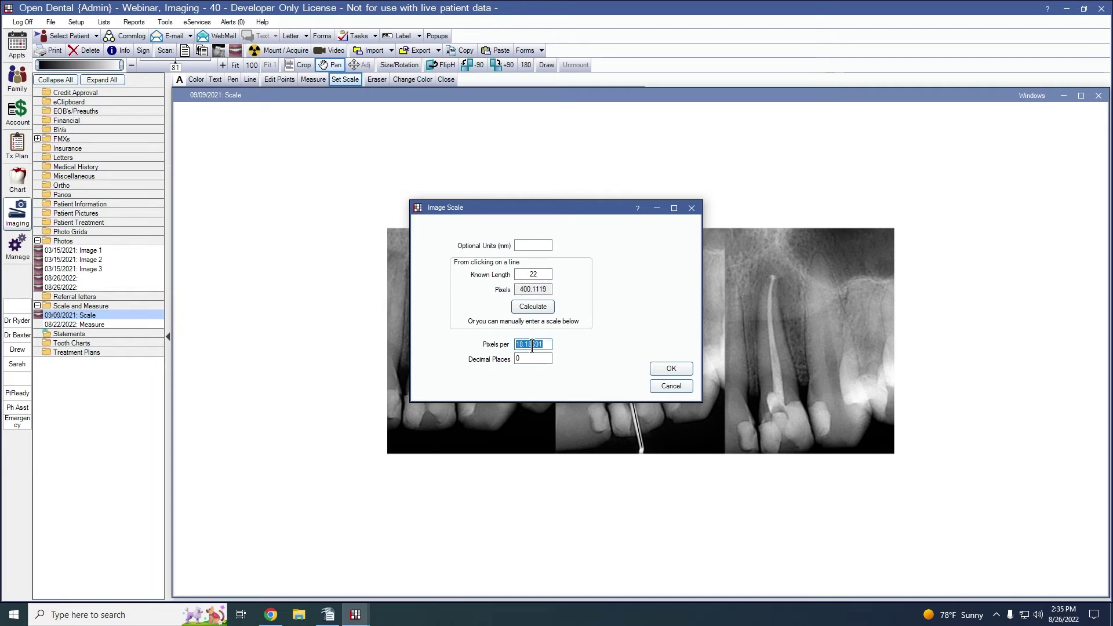
right_click(532, 346)
left_click(561, 384)
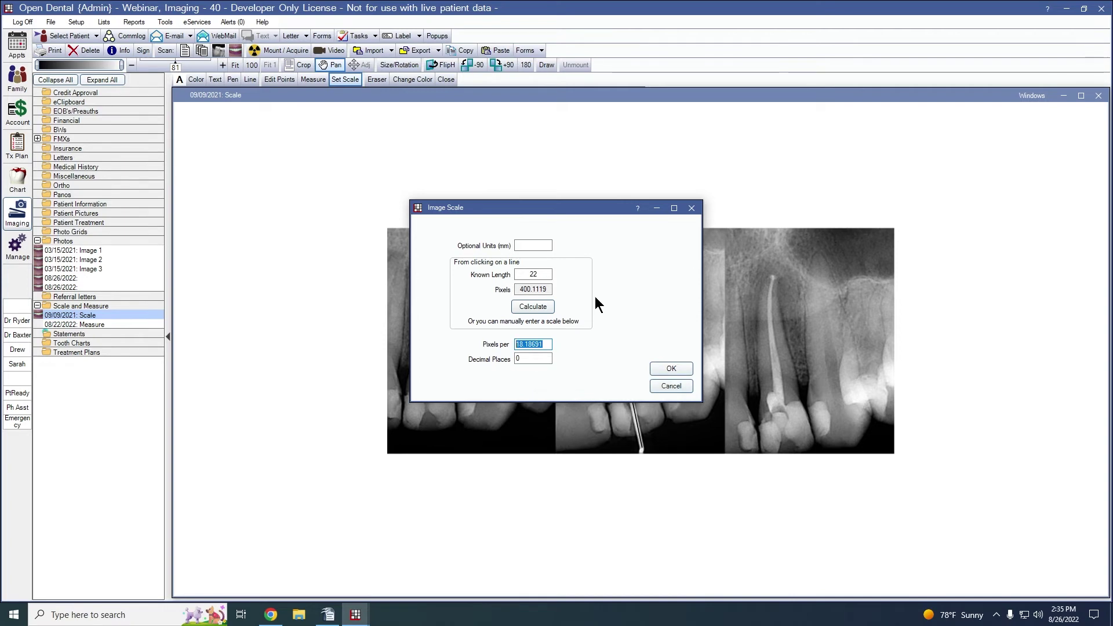
left_click(546, 245)
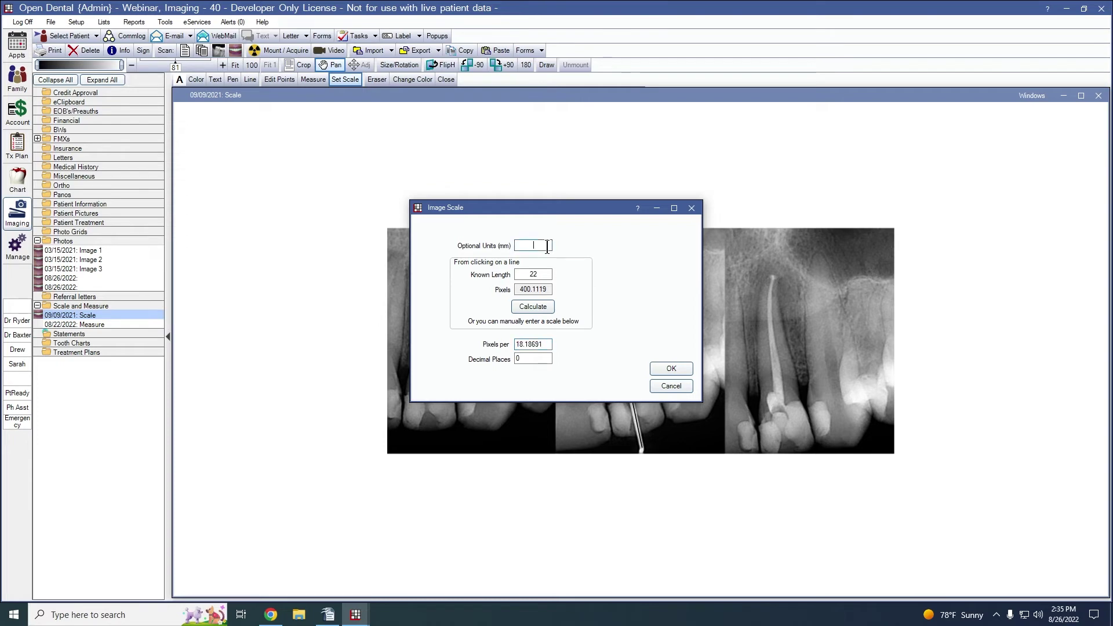
type("mm")
left_click(663, 365)
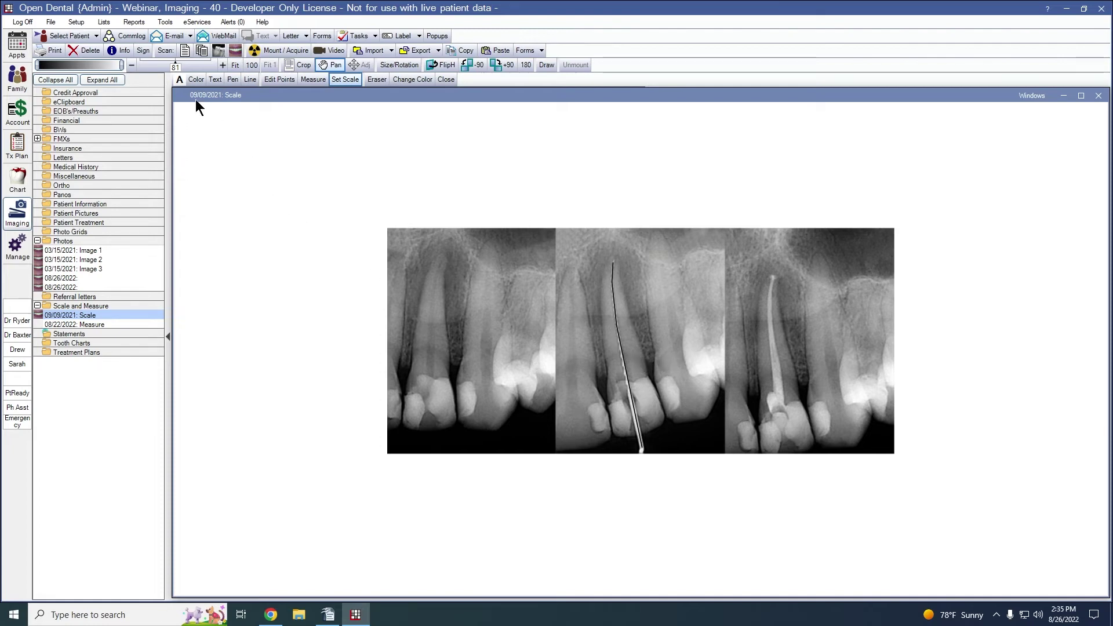
Open the last Photos mount definition and paste the copied value 18.18691 as its scale in pixels per unit.
left_click(84, 22)
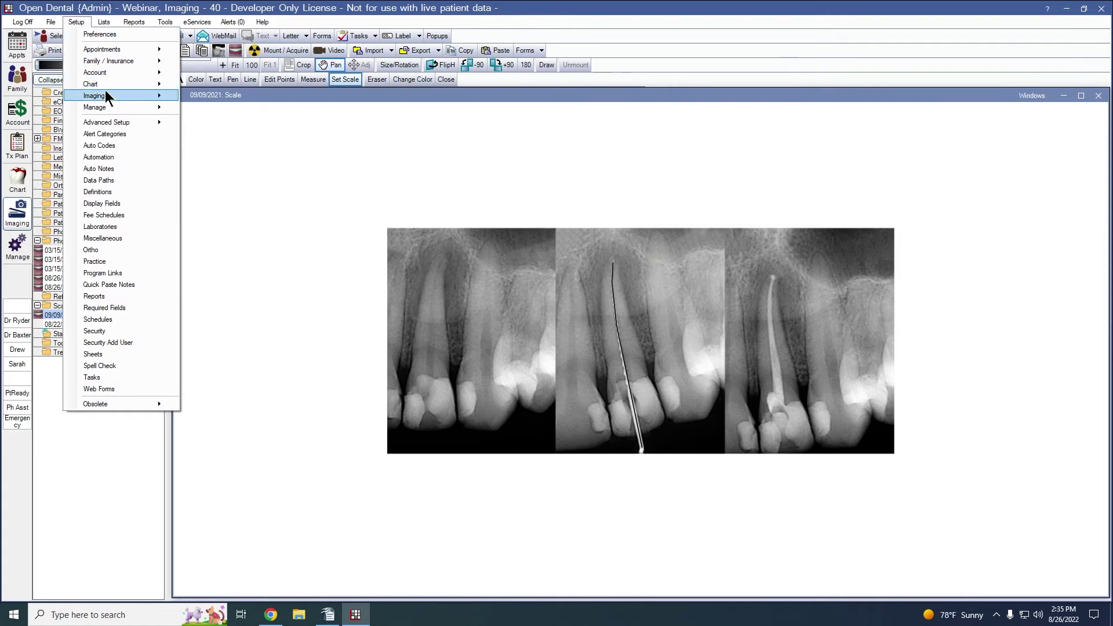
mouse_move(105, 94)
left_click(210, 109)
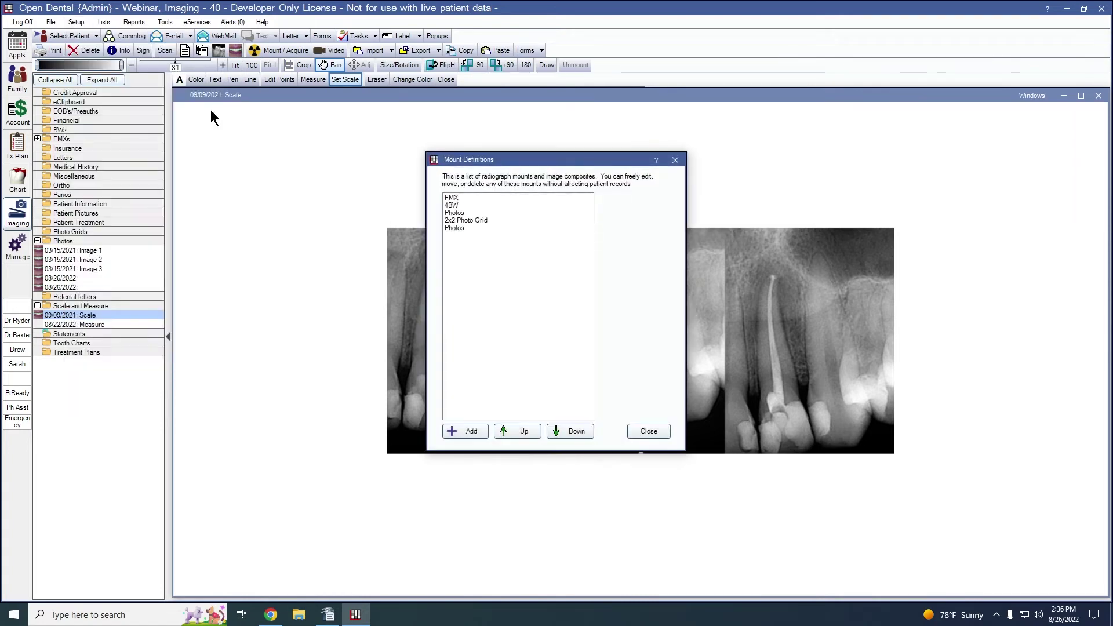
double_click(457, 228)
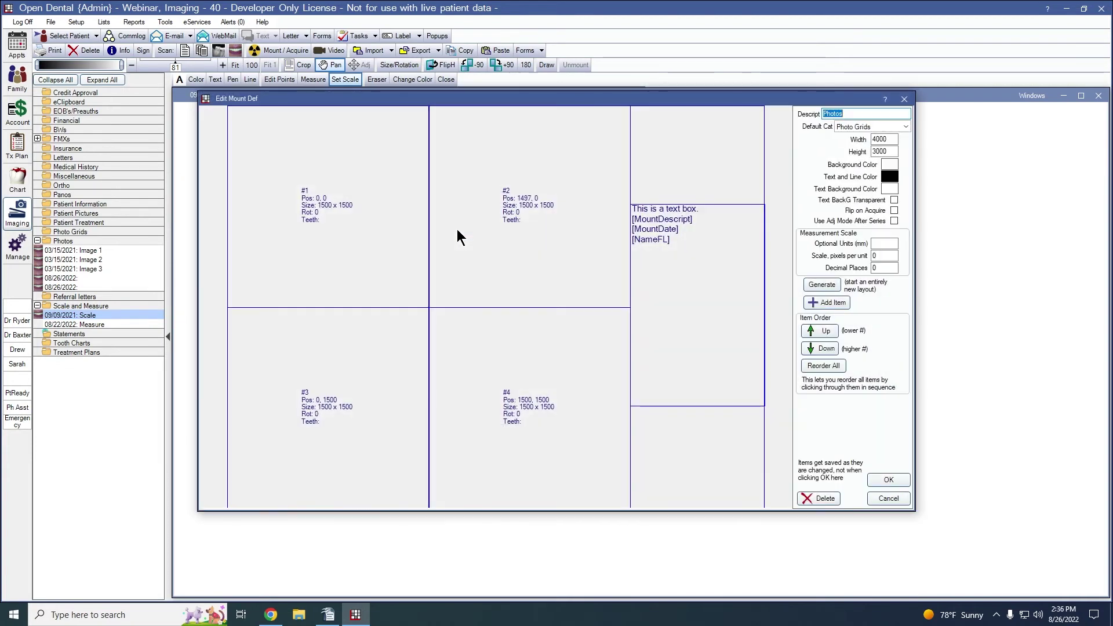
left_click(878, 257)
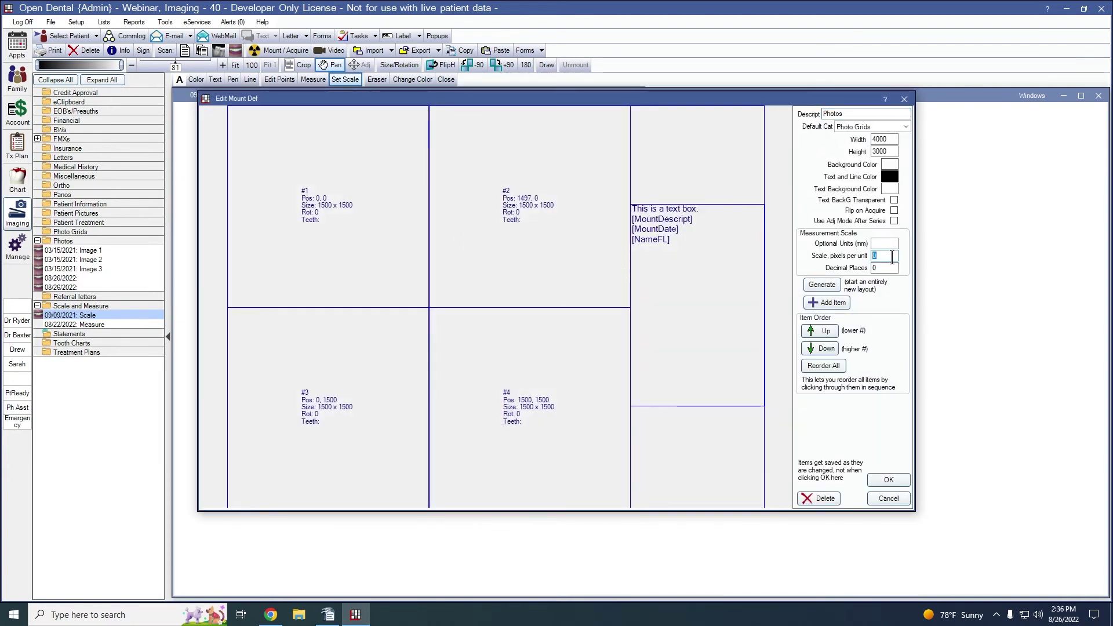
key("ctrl+v")
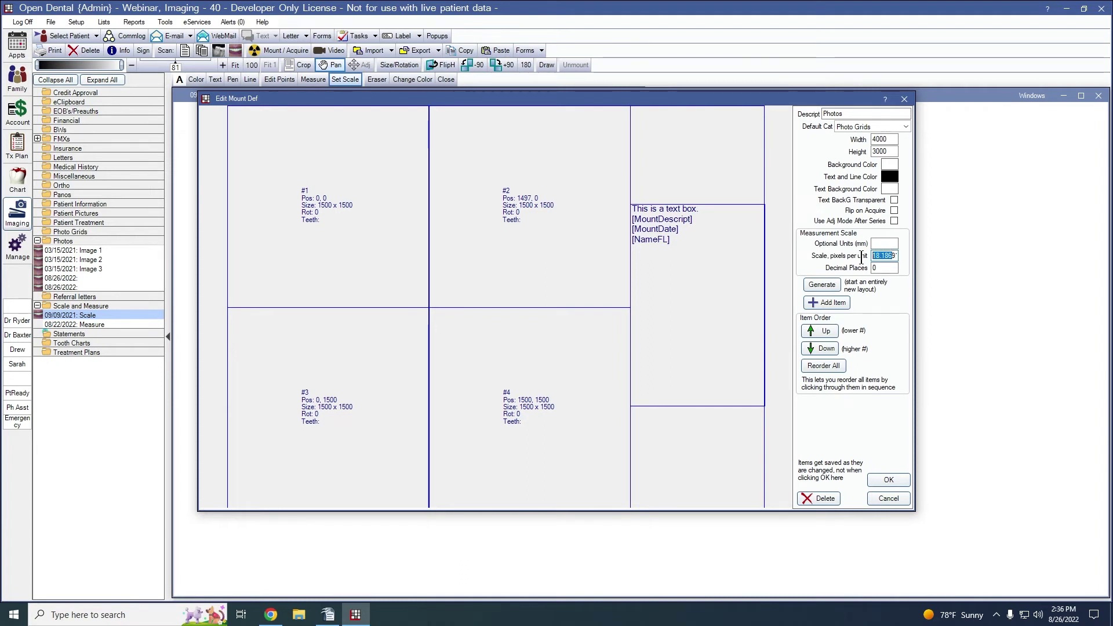
Set the mount's measurement scale to 2 decimal places with mm units, save it and close the mount definitions.
left_click(889, 269)
key("BackSpace")
type("2")
left_click(885, 244)
type("mm")
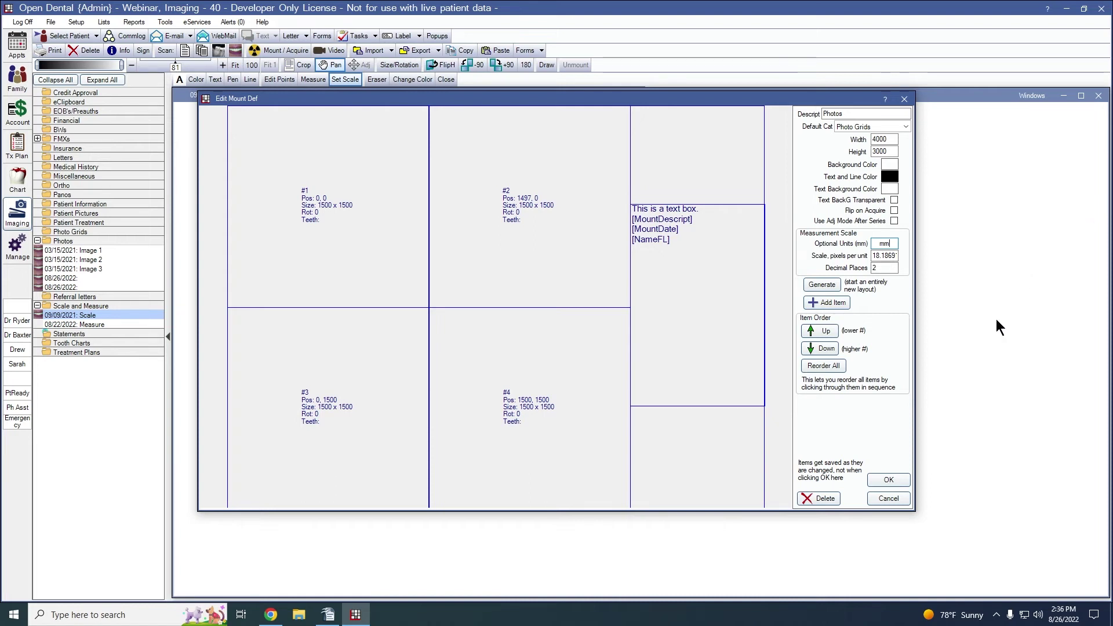
left_click(888, 480)
left_click(655, 432)
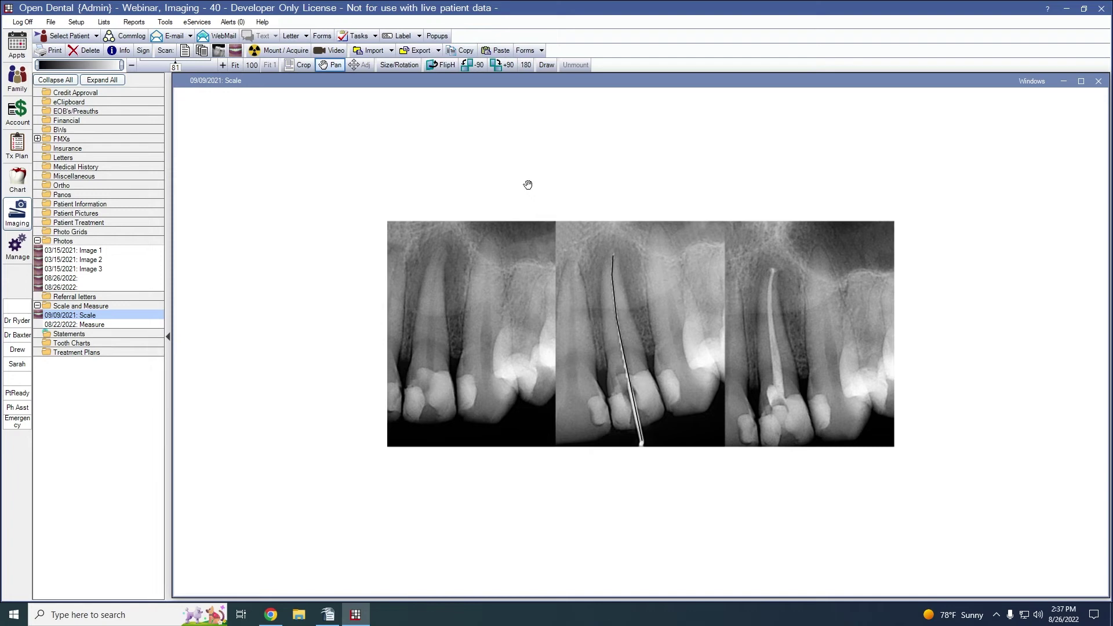
Open the 08/22/2022 Measure mount and draw a line along the filled root canal in the third radiograph of the upper-left image.
left_click(152, 324)
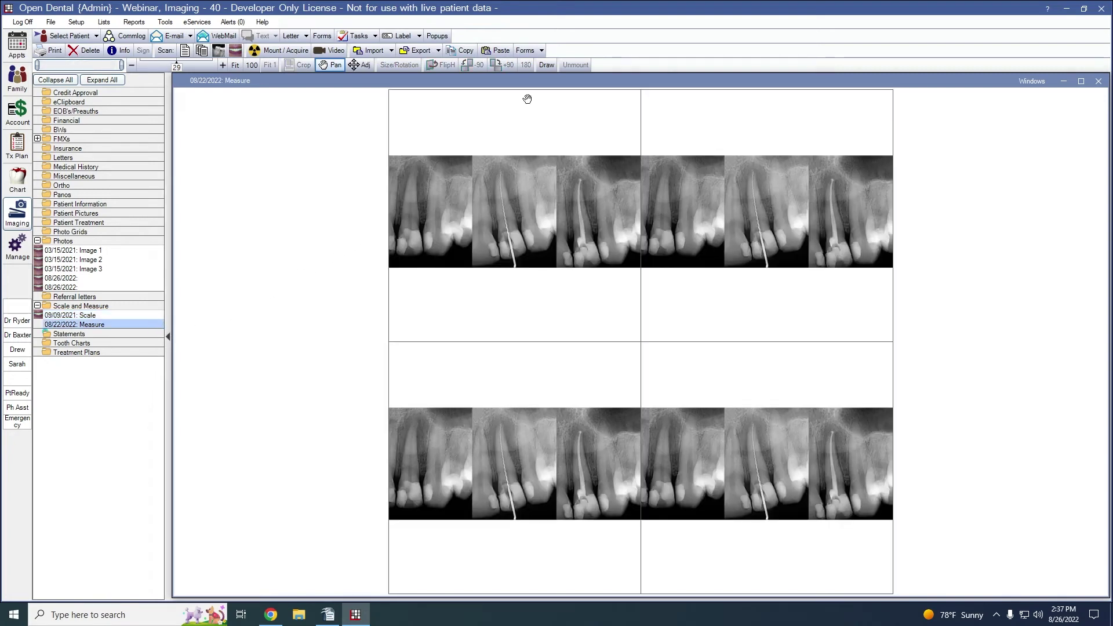
left_click(545, 65)
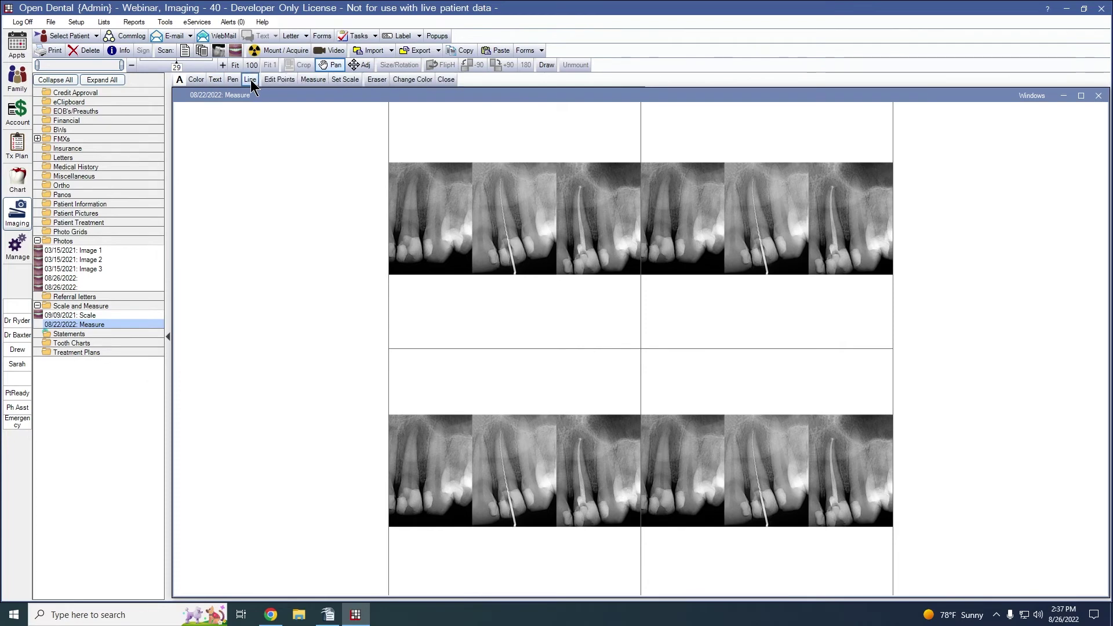
left_click_drag(580, 186, 585, 259)
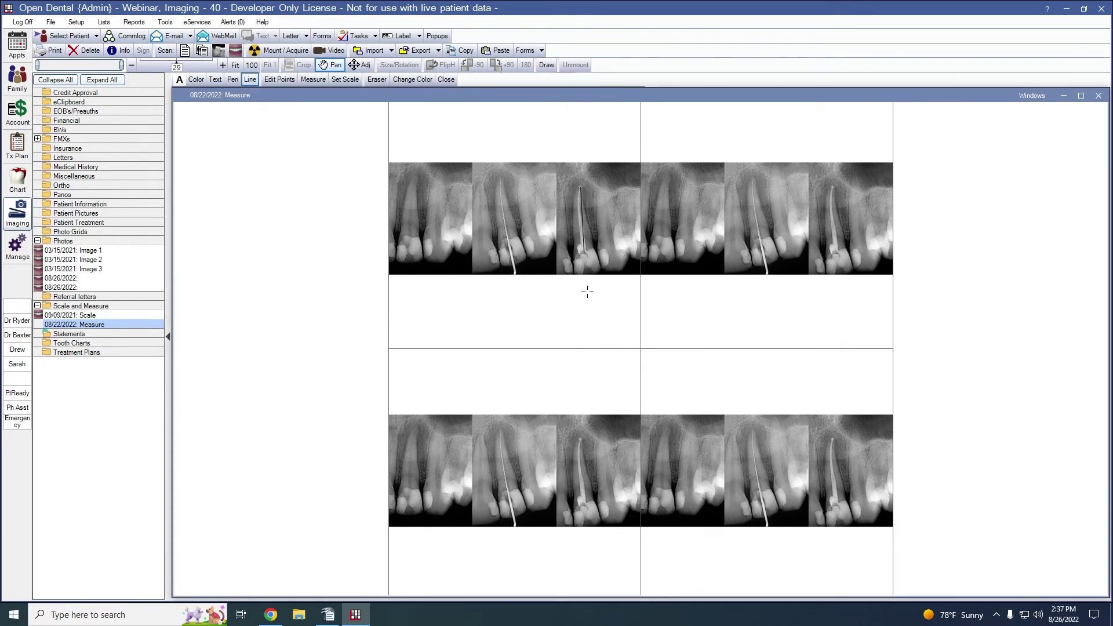
Adjust the points of the line along the filled root canal, measure it and keep the measurement label on the radiograph.
left_click(282, 79)
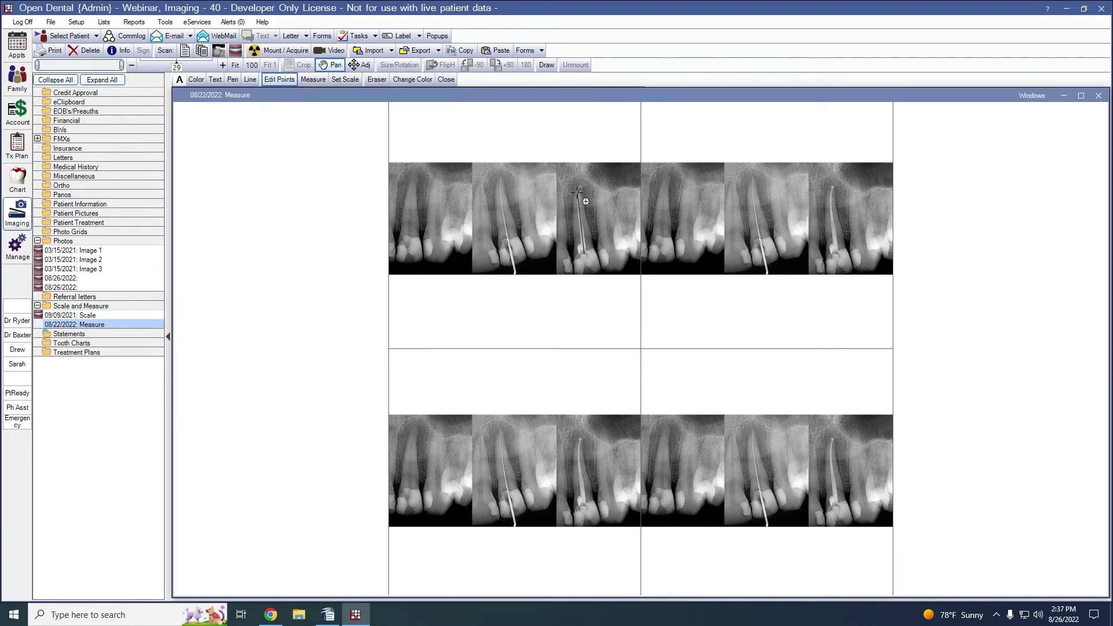
left_click_drag(577, 191, 578, 206)
left_click(314, 80)
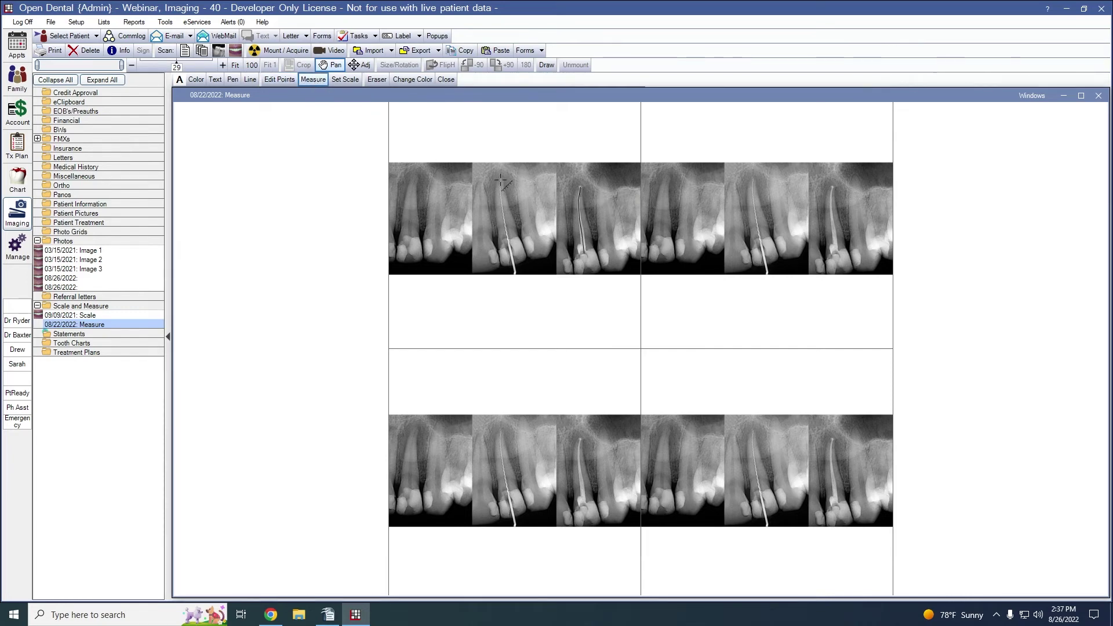
left_click(578, 212)
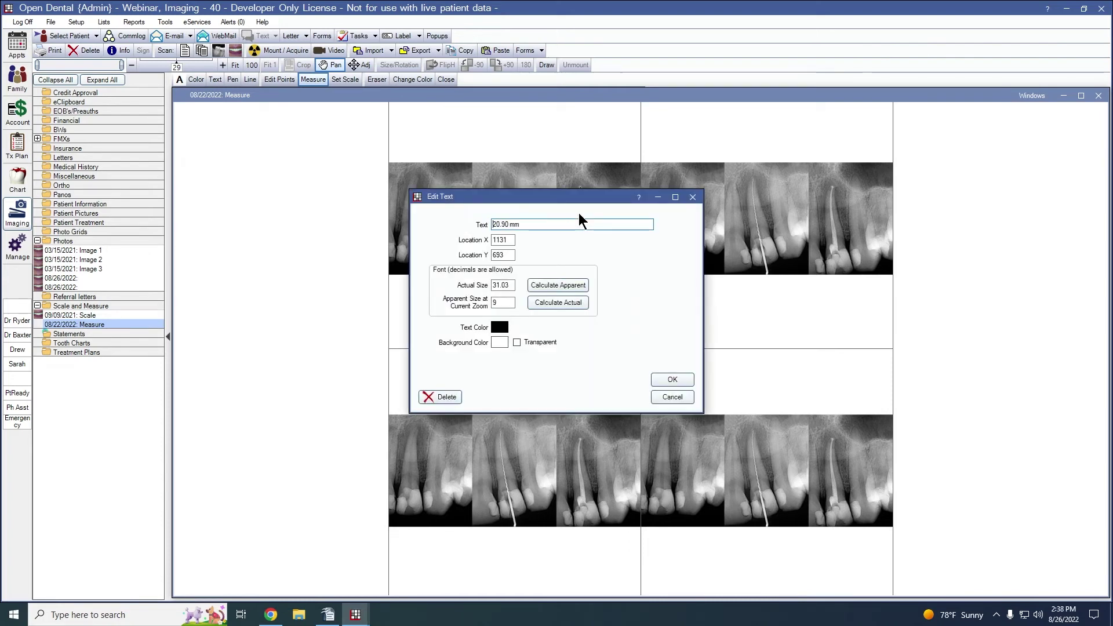
left_click_drag(552, 221, 485, 225)
left_click(533, 226)
left_click(510, 253)
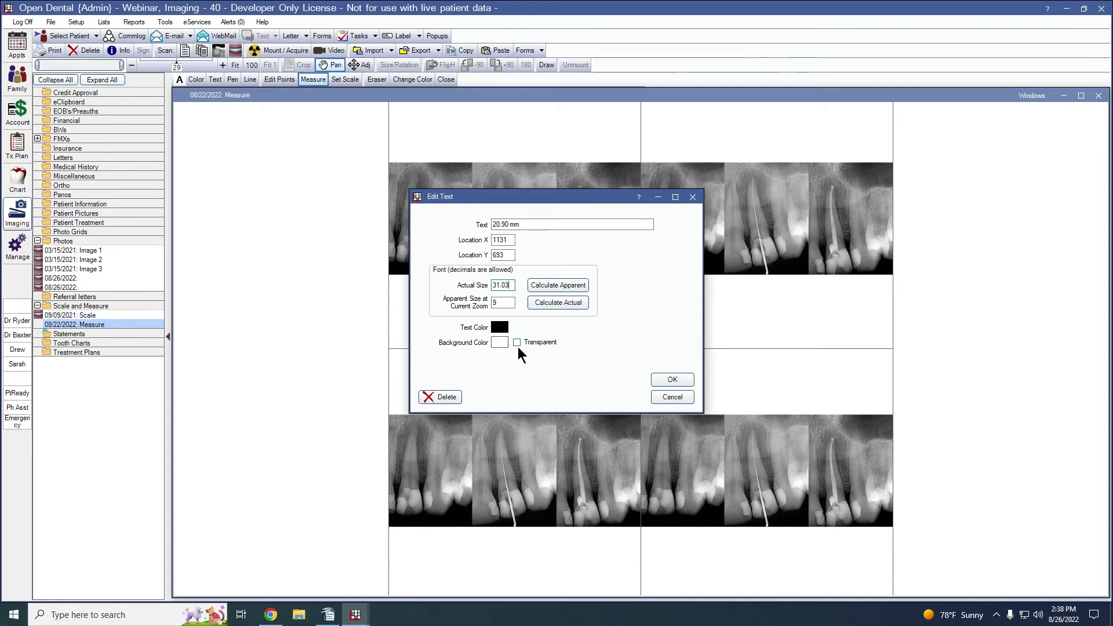
left_click(672, 381)
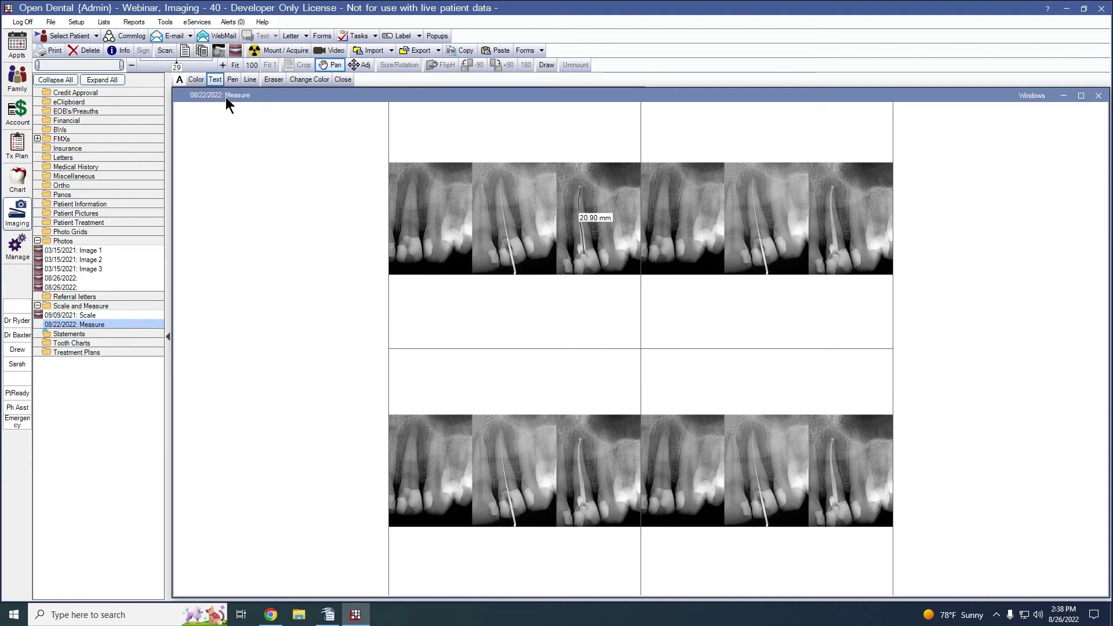
Review the default measurement scale settings for new single images in the general Imaging preferences.
left_click(78, 23)
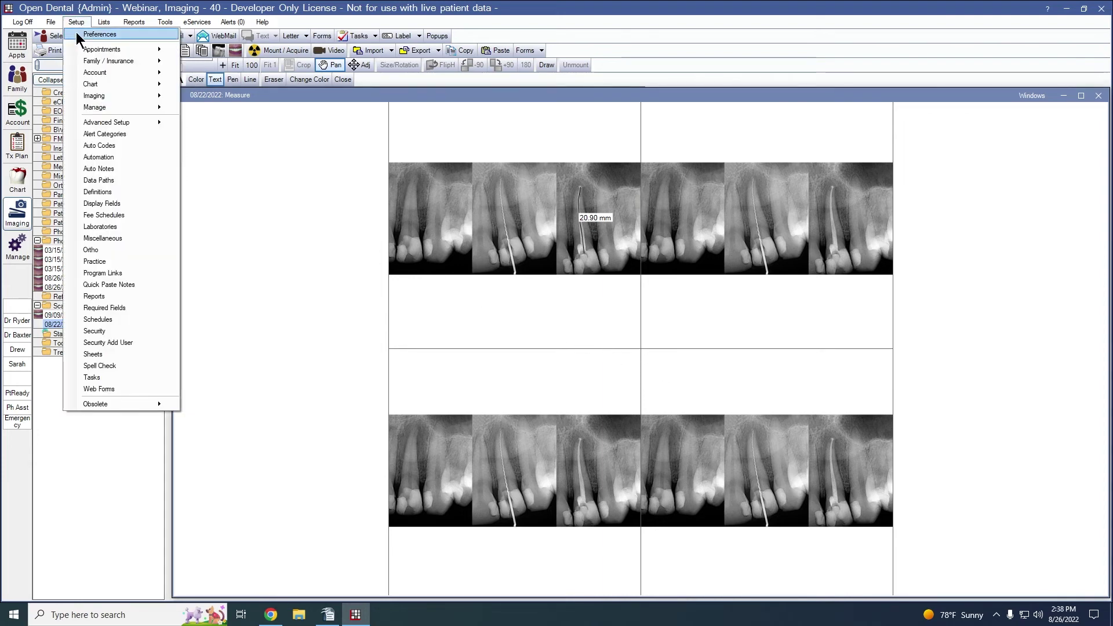
left_click(78, 37)
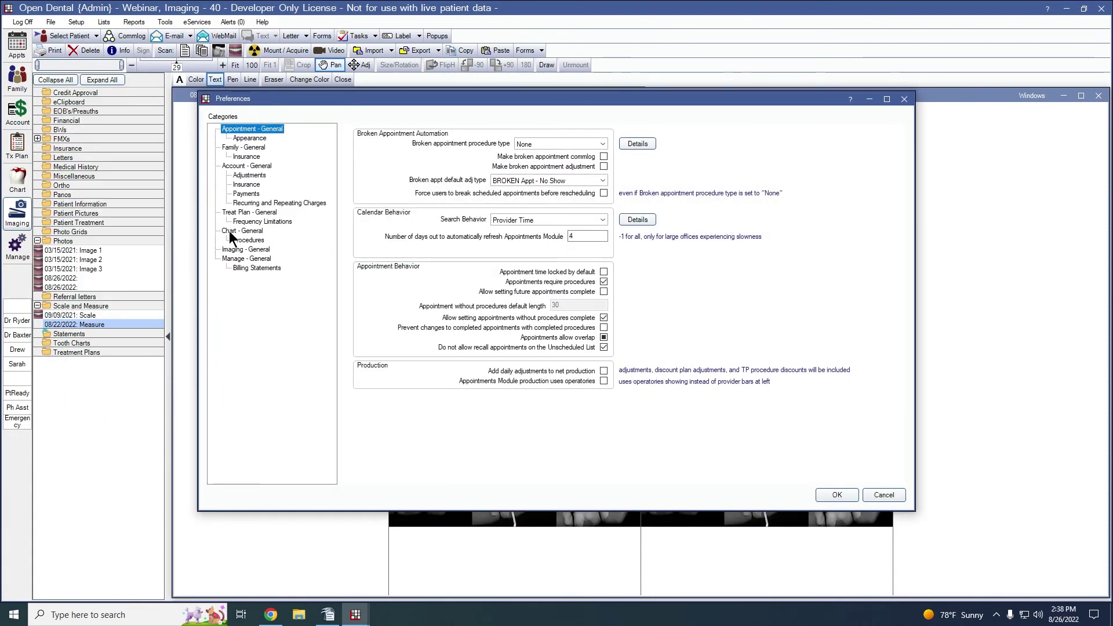
left_click(238, 251)
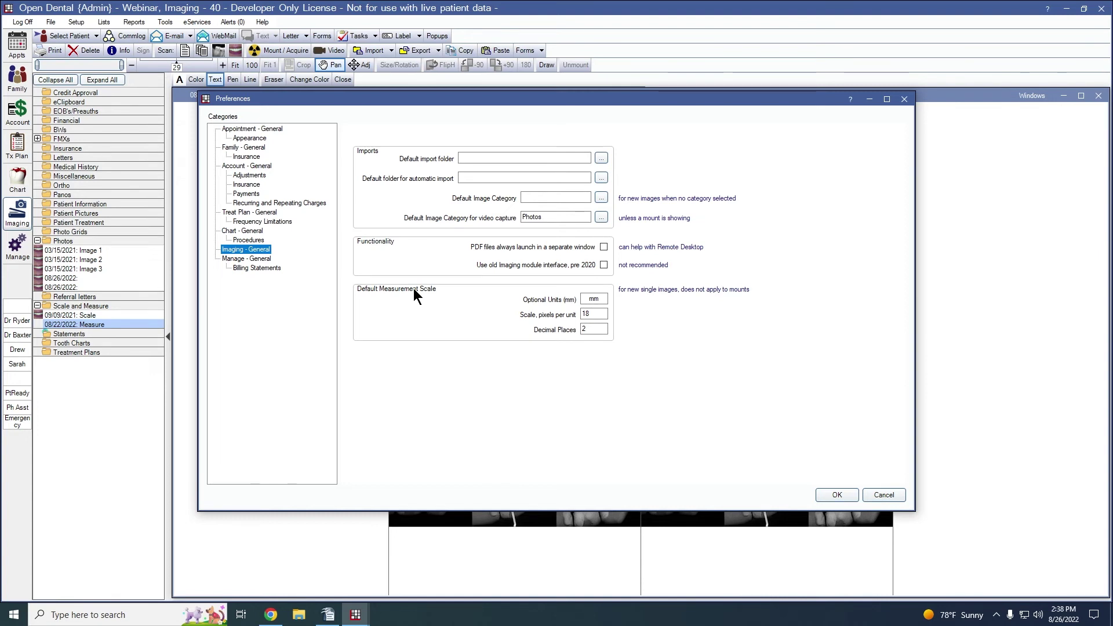
left_click(598, 329)
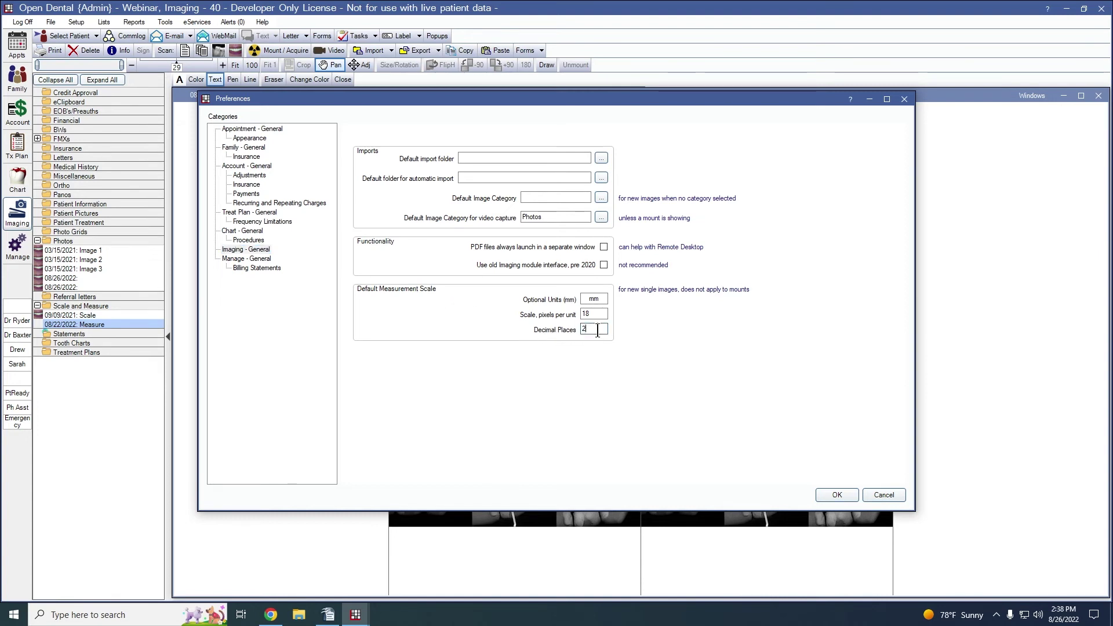
left_click(602, 299)
left_click(831, 494)
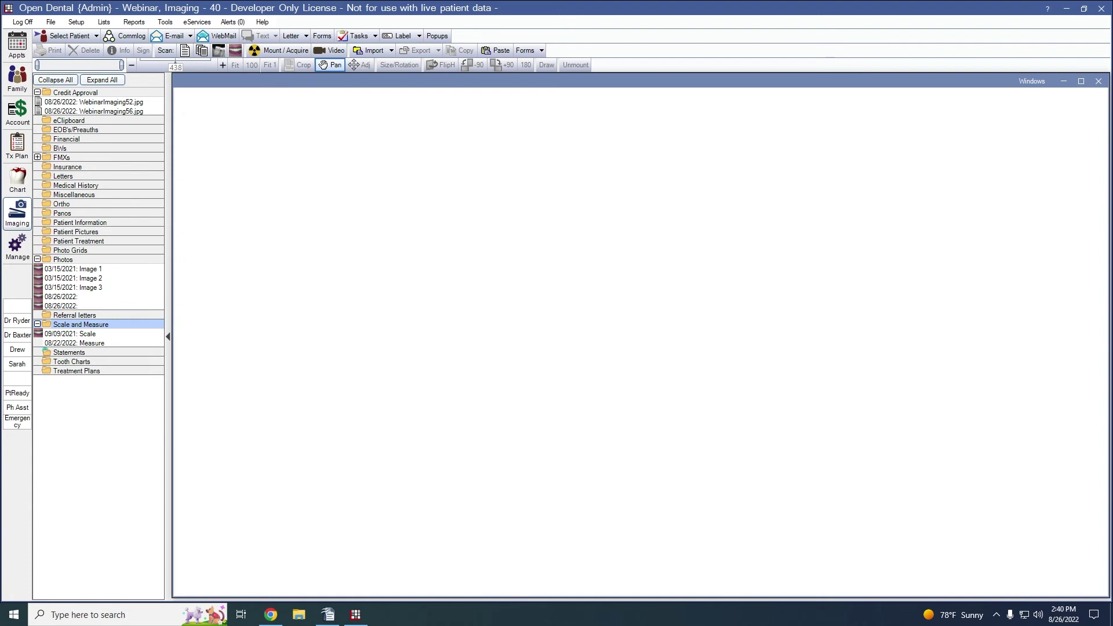
Open the 03/15/2021 Image 1 photo for drawing and set the text and line color to magenta with a gray text background.
left_click(138, 270)
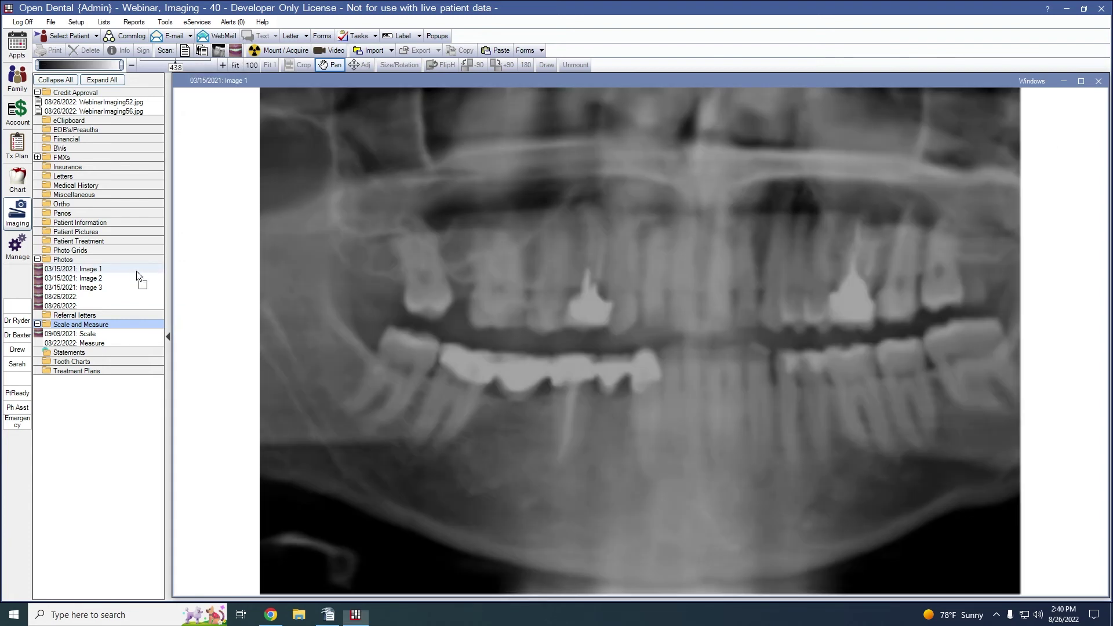
left_click(545, 65)
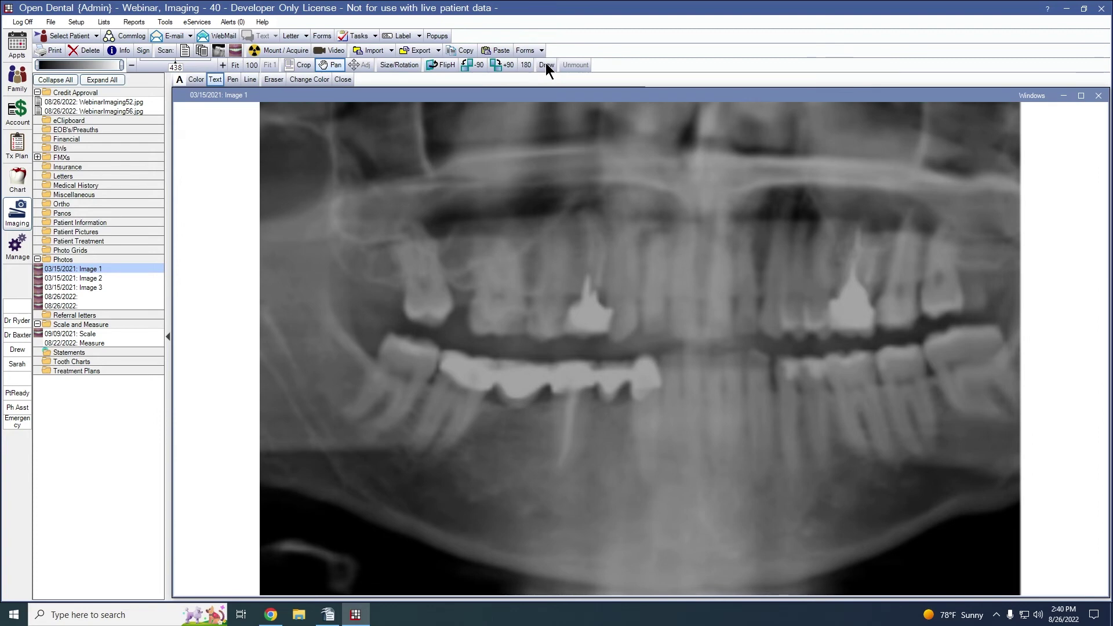
left_click(195, 80)
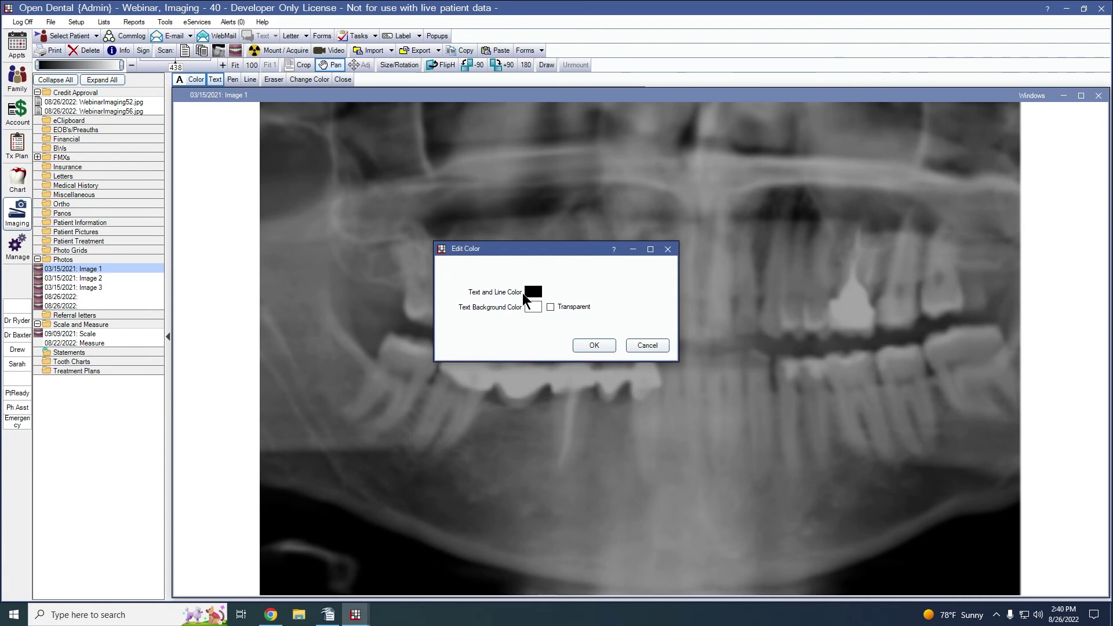
left_click(532, 293)
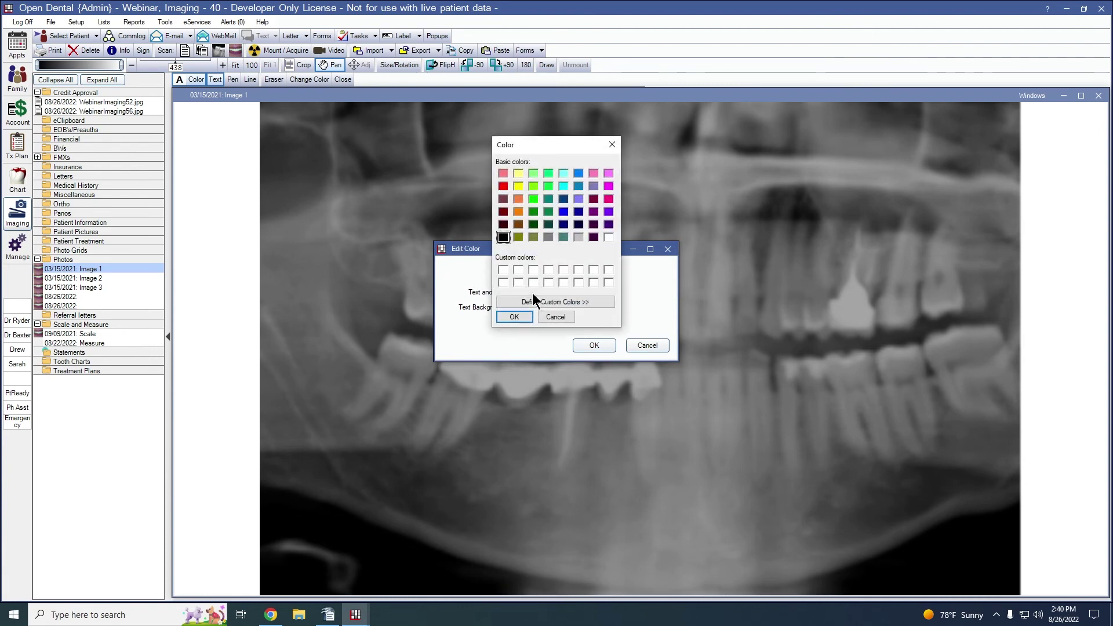
left_click(609, 198)
left_click(515, 314)
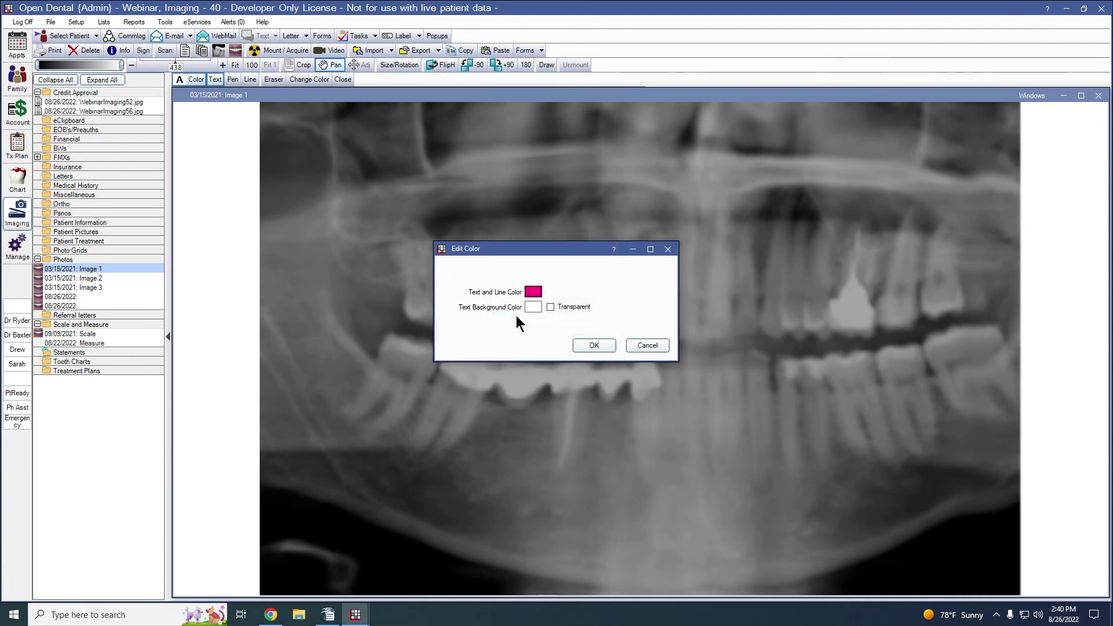
left_click(534, 310)
left_click(578, 237)
left_click(515, 317)
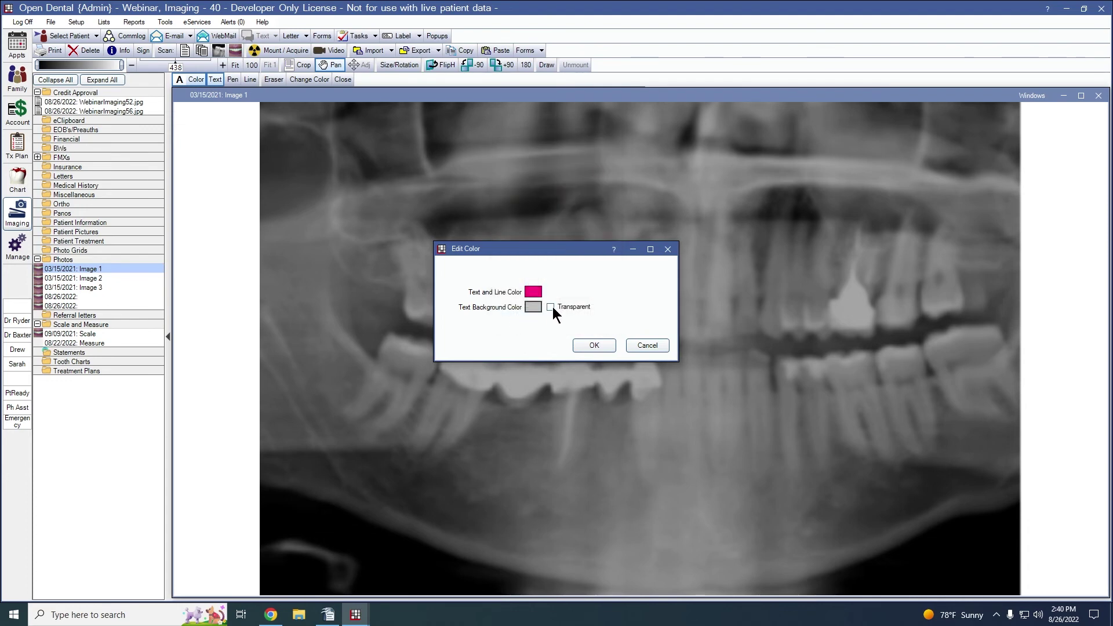
left_click(584, 349)
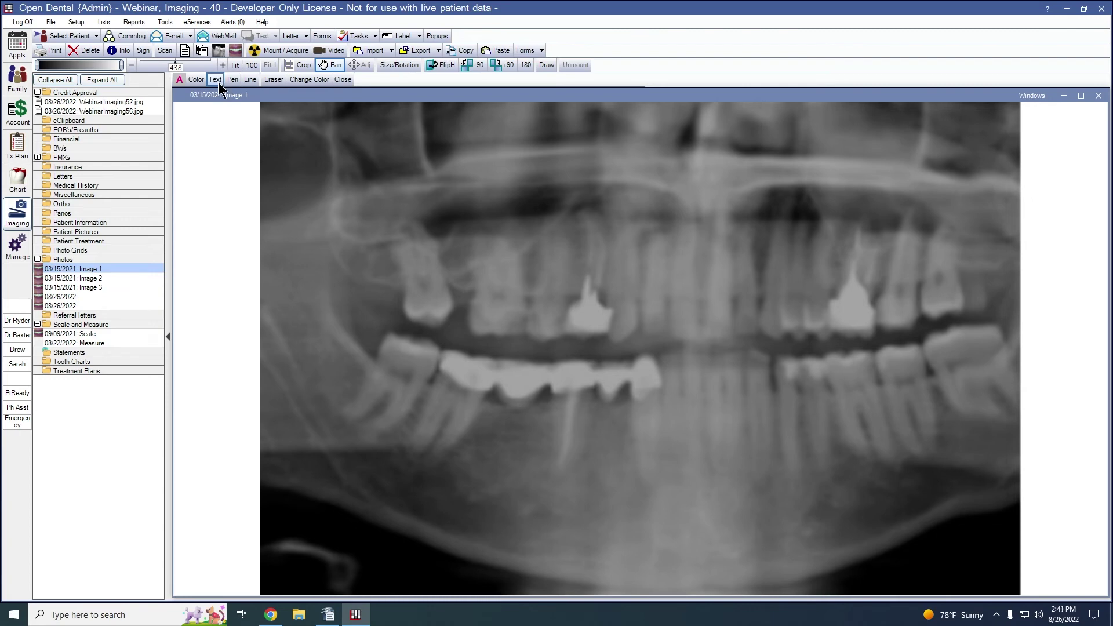
Add the text "This is the text" above the upper teeth on the panoramic image, keeping the preset location and font size.
left_click(678, 172)
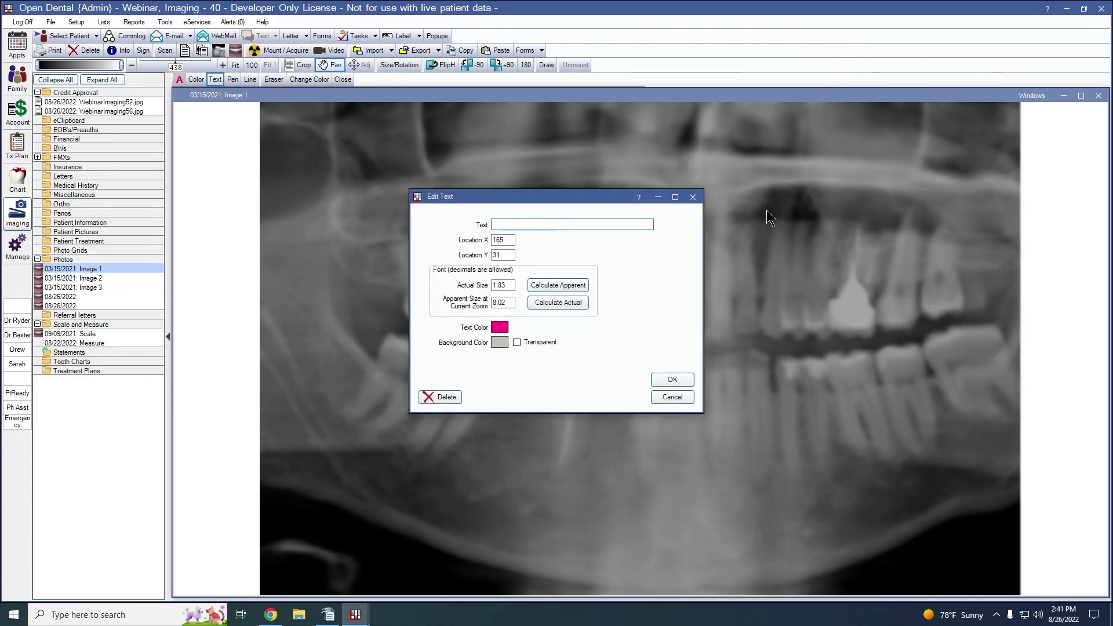
type("This i")
type("s the text")
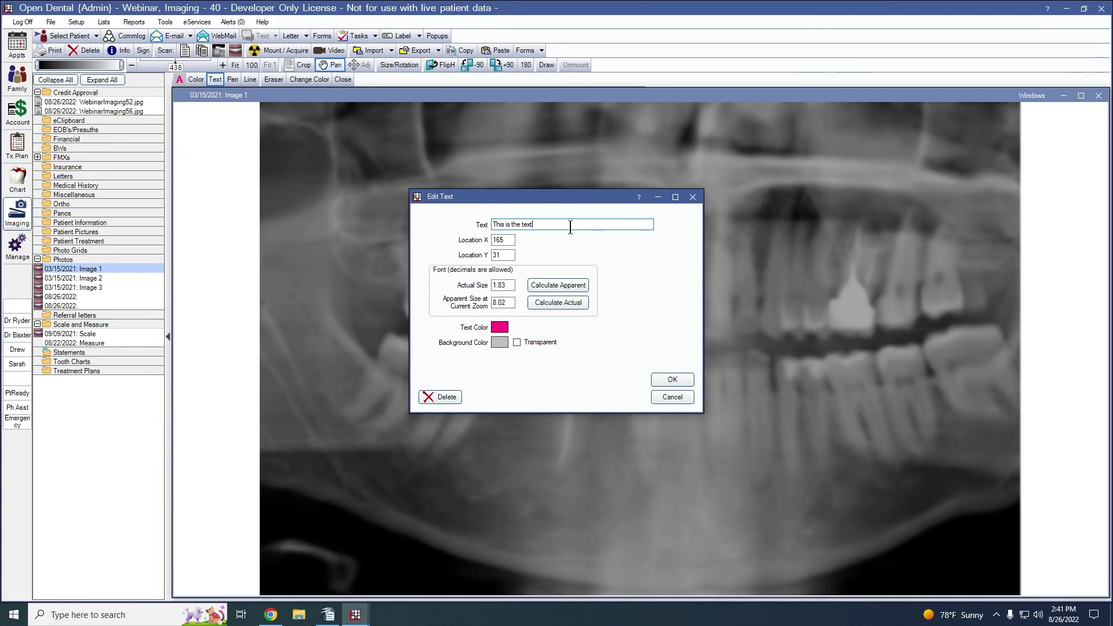
left_click(504, 253)
left_click(510, 301)
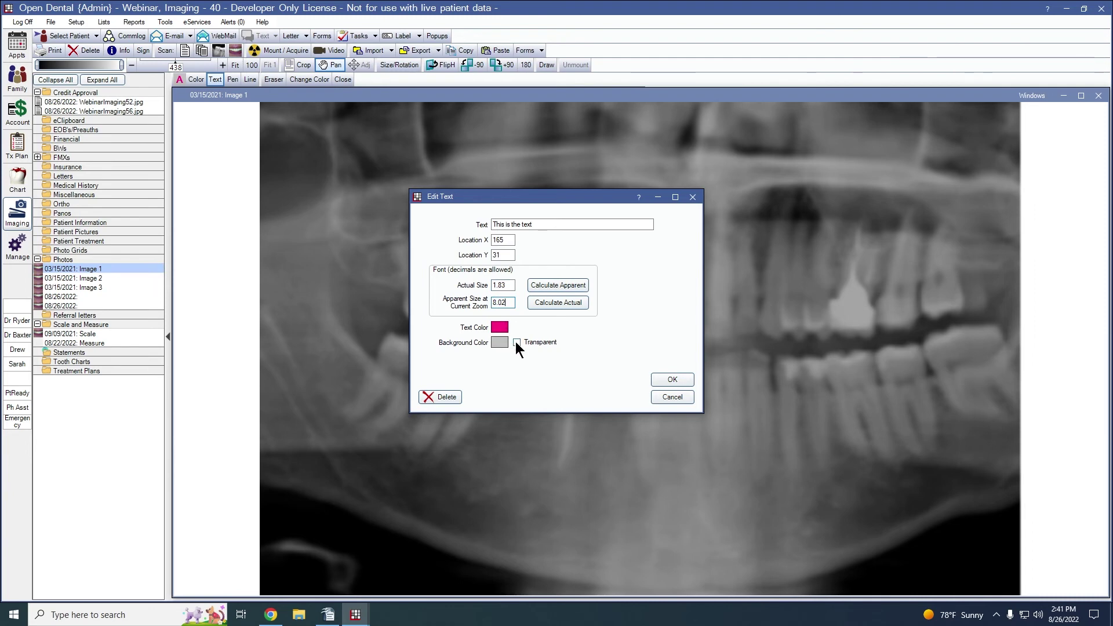
left_click(671, 379)
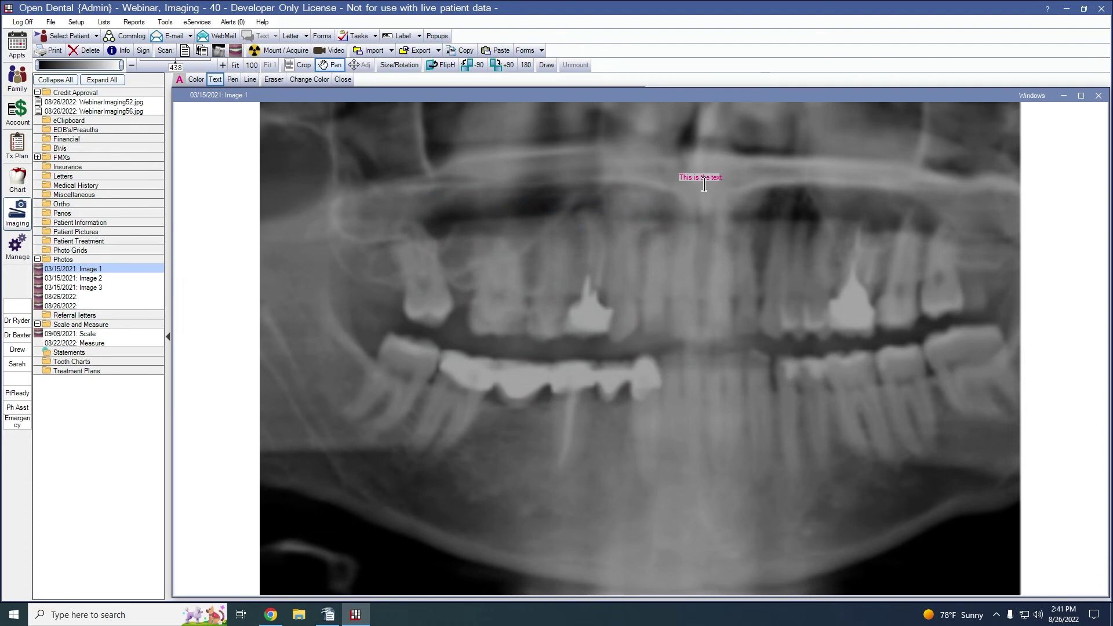
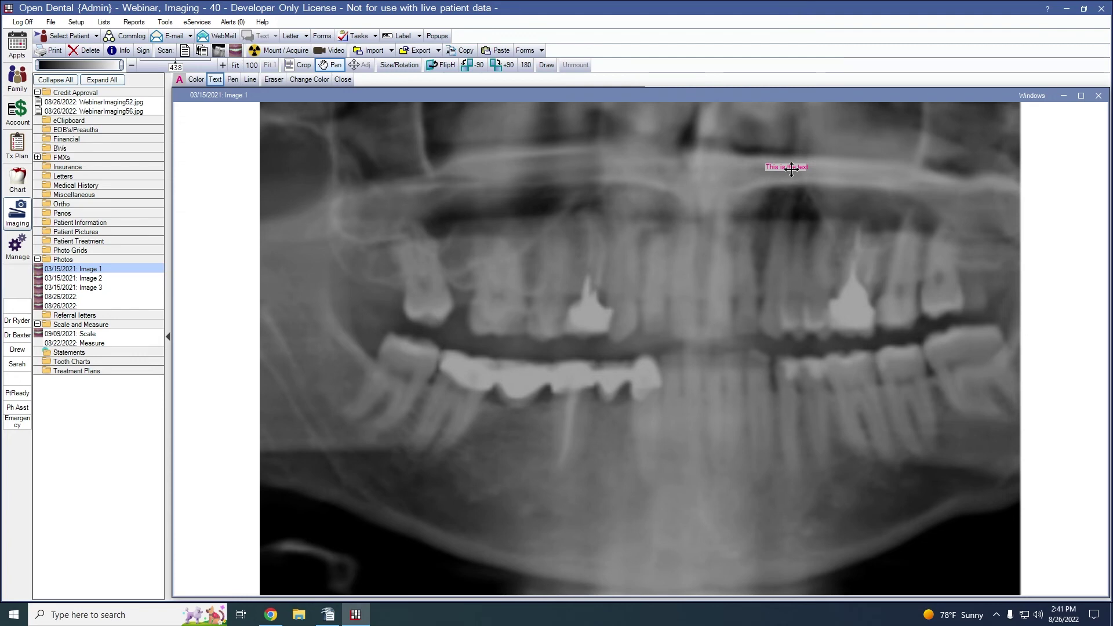
Draw a wavy freehand pen stroke near the image's upper-left edge and a straight diagonal line across the central teeth.
left_click(233, 81)
mouse_move(309, 135)
left_mouse_down()
mouse_move(331, 180)
mouse_move(311, 263)
mouse_move(319, 287)
left_mouse_up()
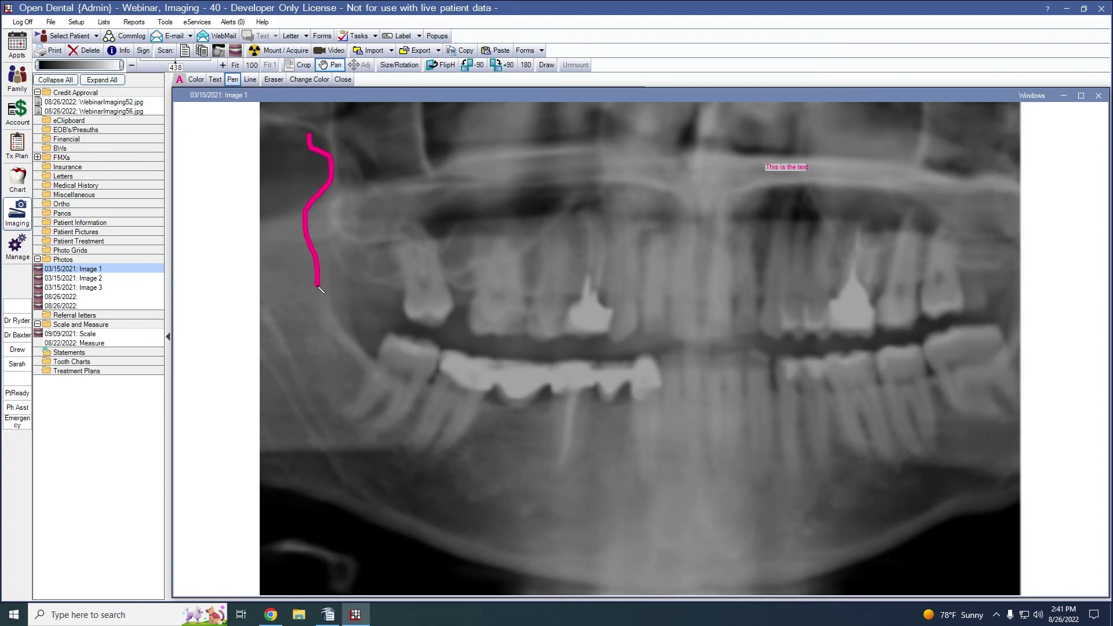
left_click(250, 80)
left_click_drag(636, 198, 755, 437)
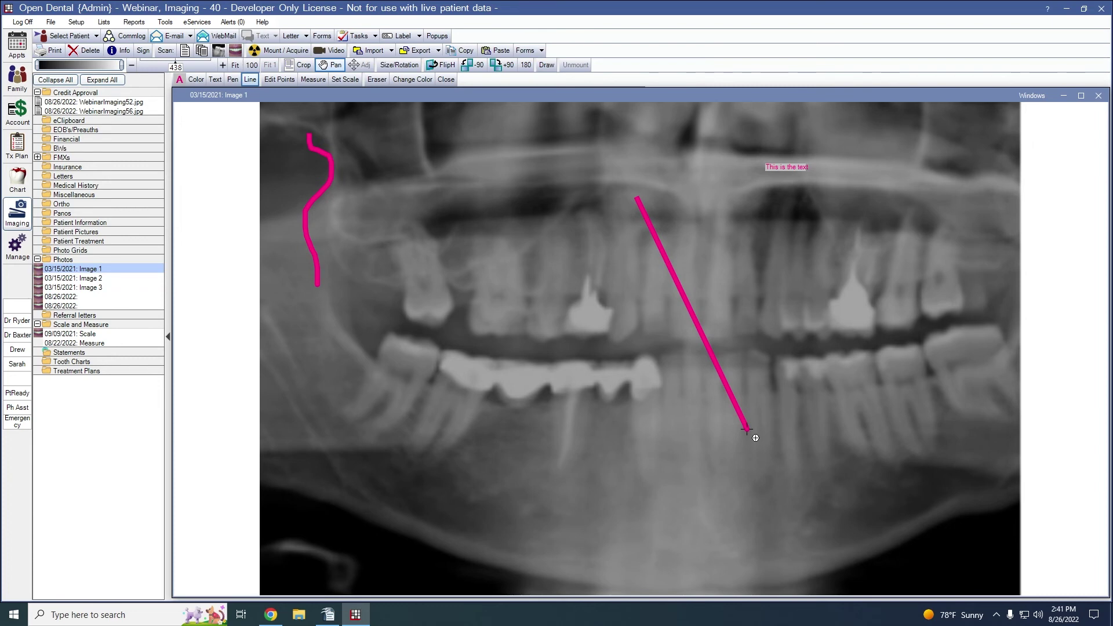
Bend the diagonal line into a curve by moving two points along its length.
left_click(292, 79)
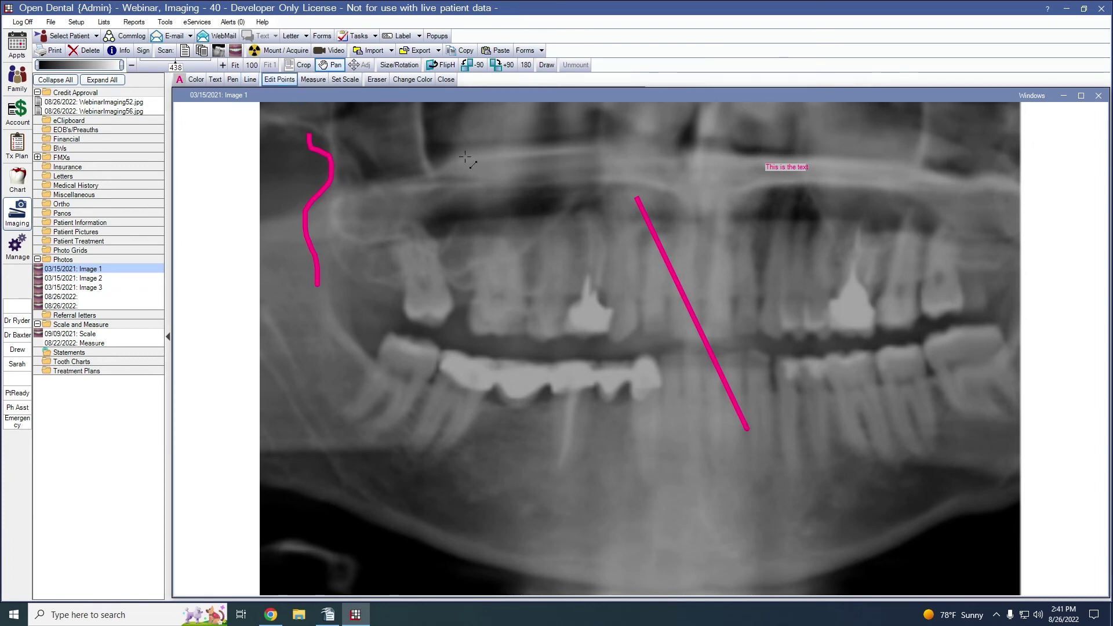
left_click_drag(661, 242, 654, 291)
left_click_drag(683, 334, 674, 333)
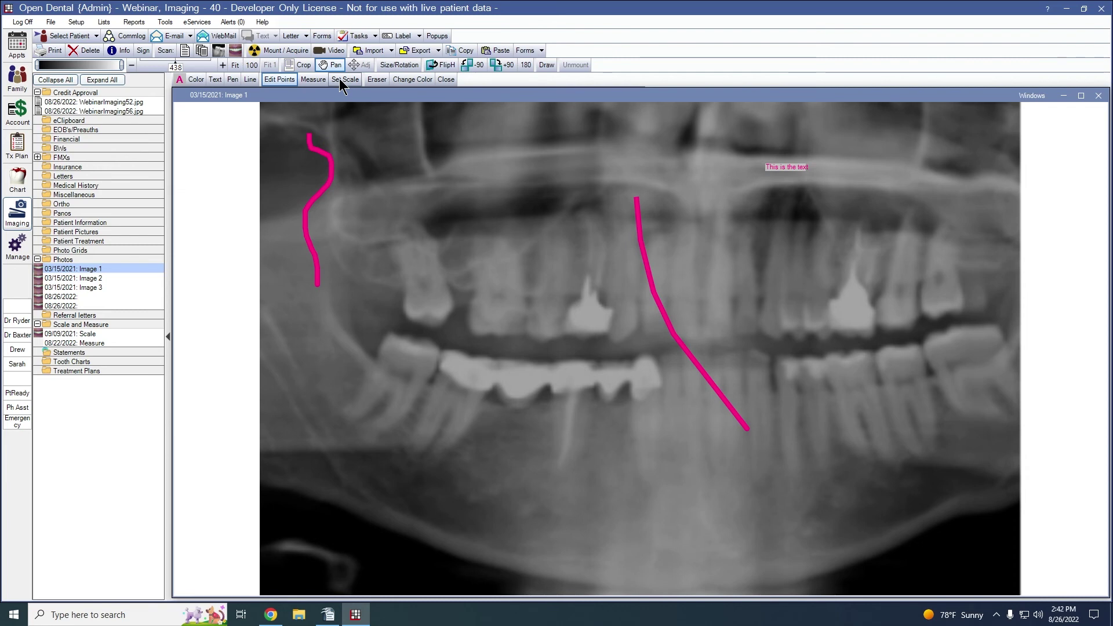
Erase the curved line and the freehand pen stroke from the image.
left_click(377, 81)
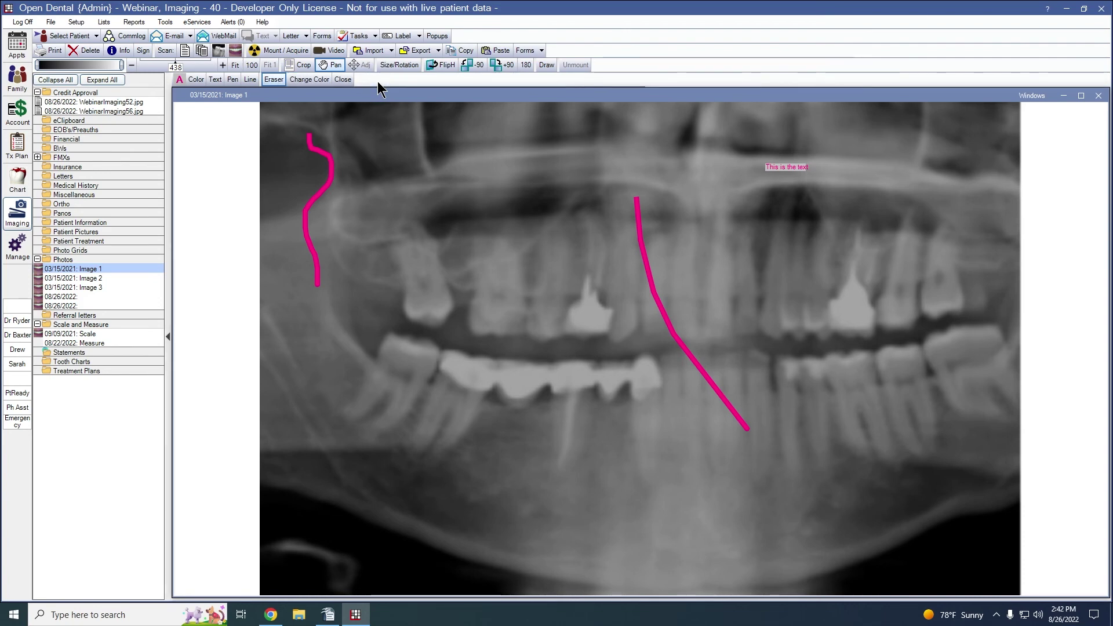
left_click(637, 209)
left_click(331, 171)
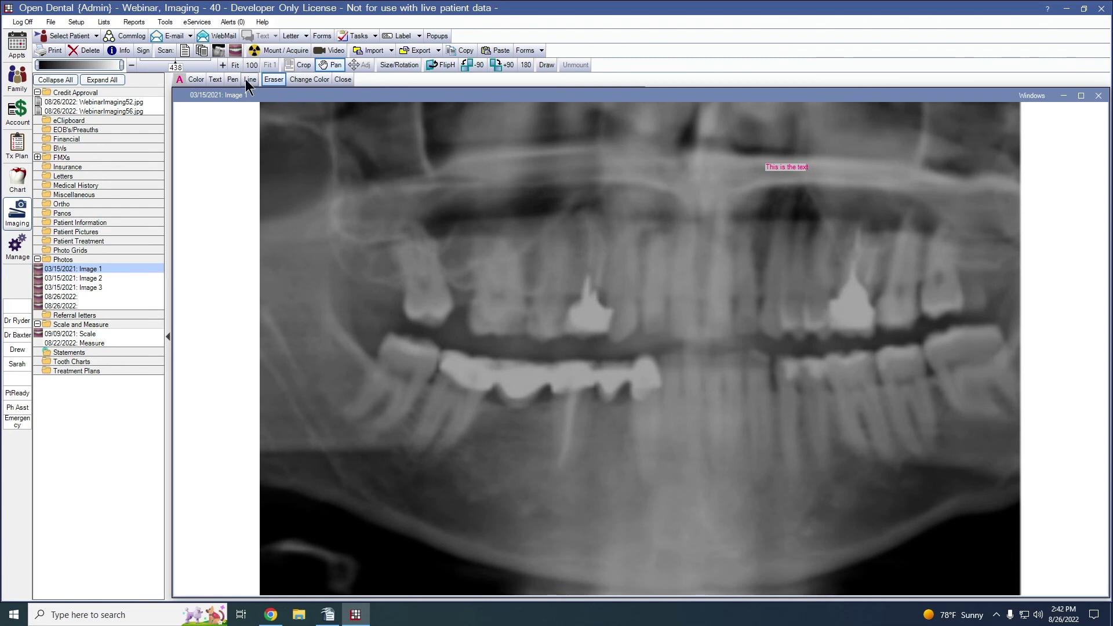
Set the text and line drawing color to purple with a transparent text background.
left_click(193, 78)
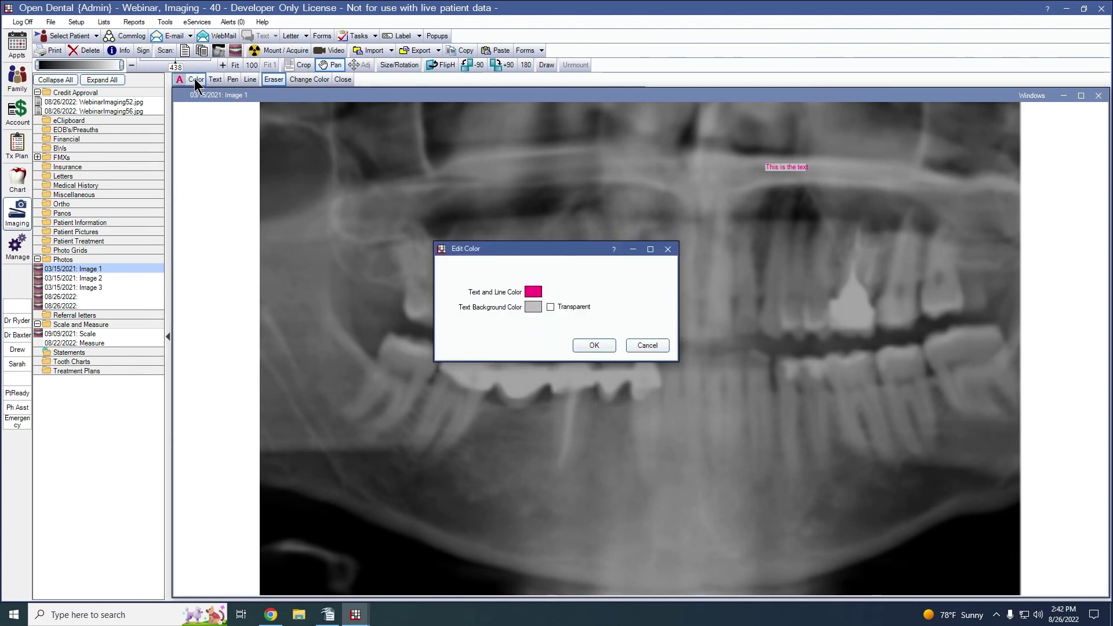
left_click(533, 293)
left_click(608, 212)
left_click(514, 317)
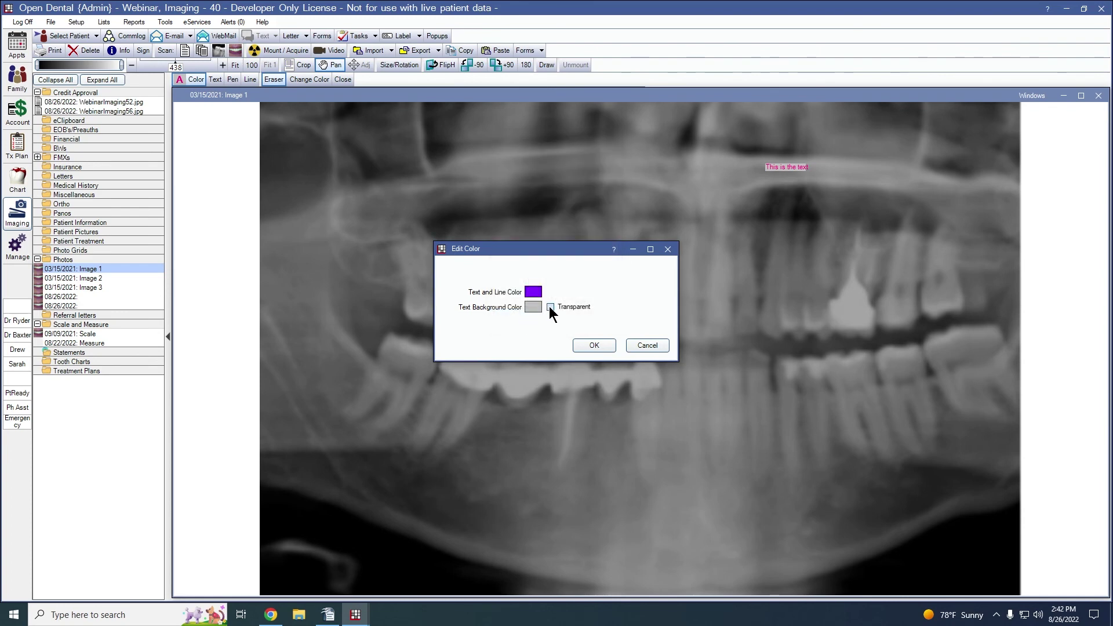
left_click(585, 345)
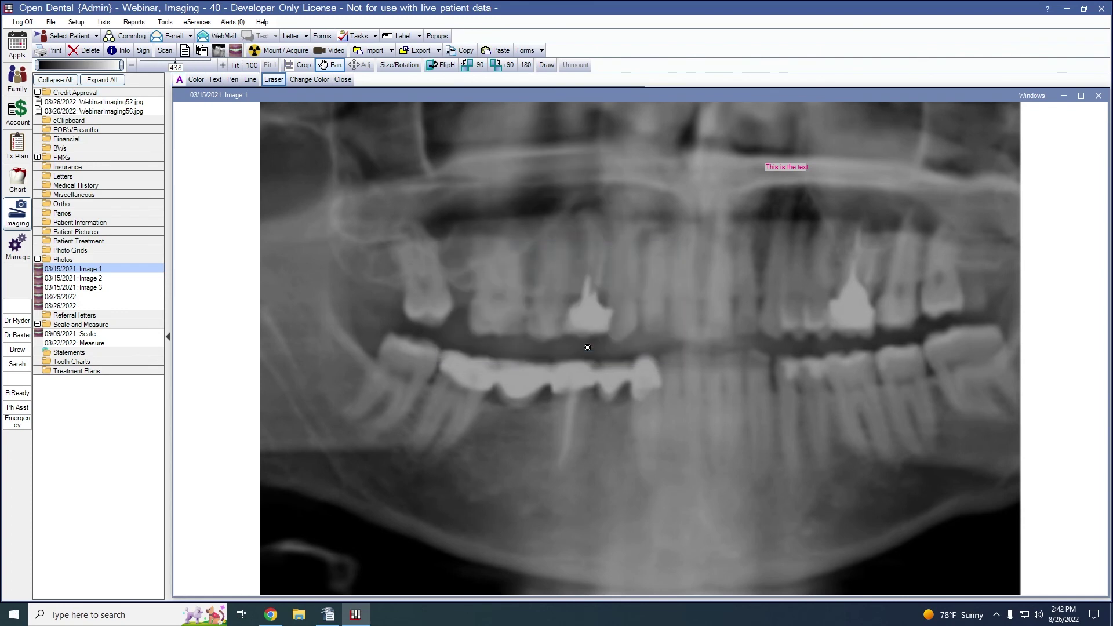
Recolor the "This is the text" label with the current drawing color and leave drawing mode.
left_click(317, 81)
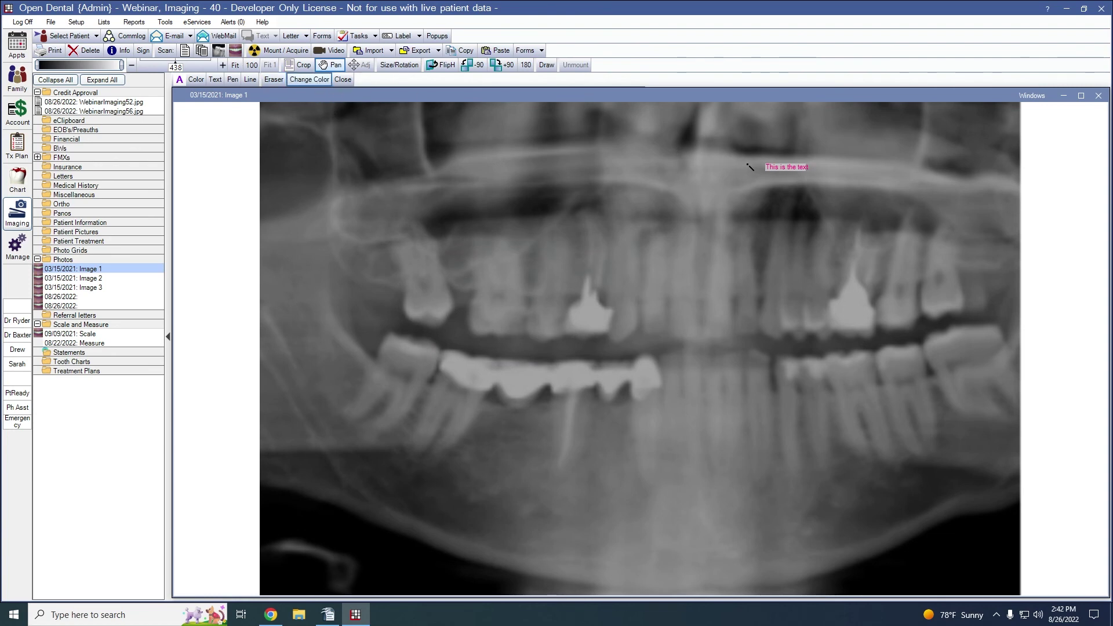
left_click(769, 168)
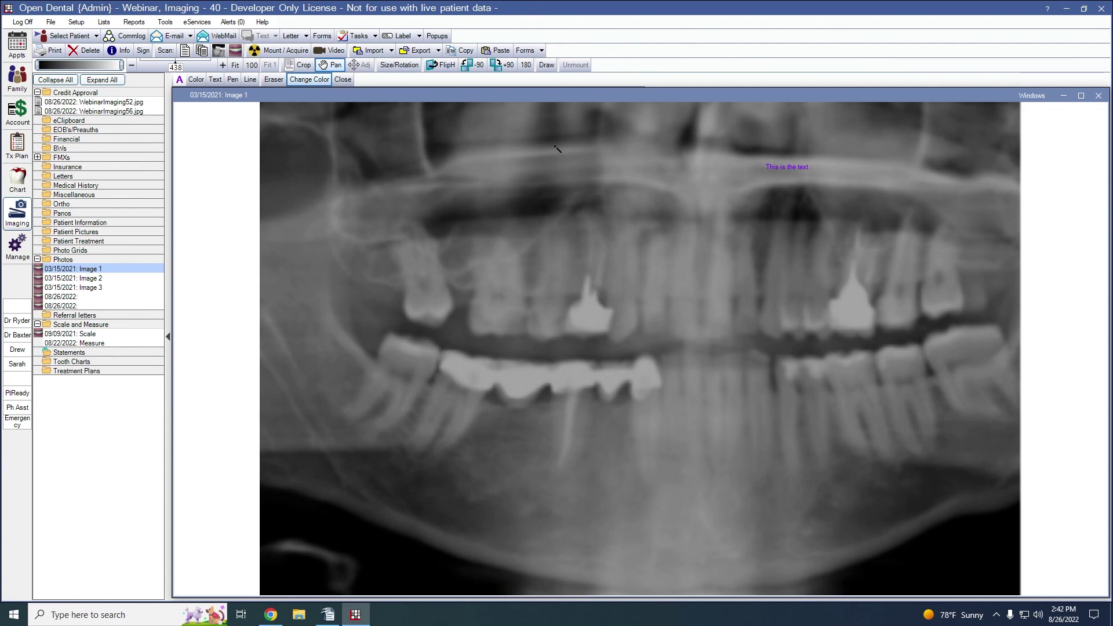
left_click(342, 83)
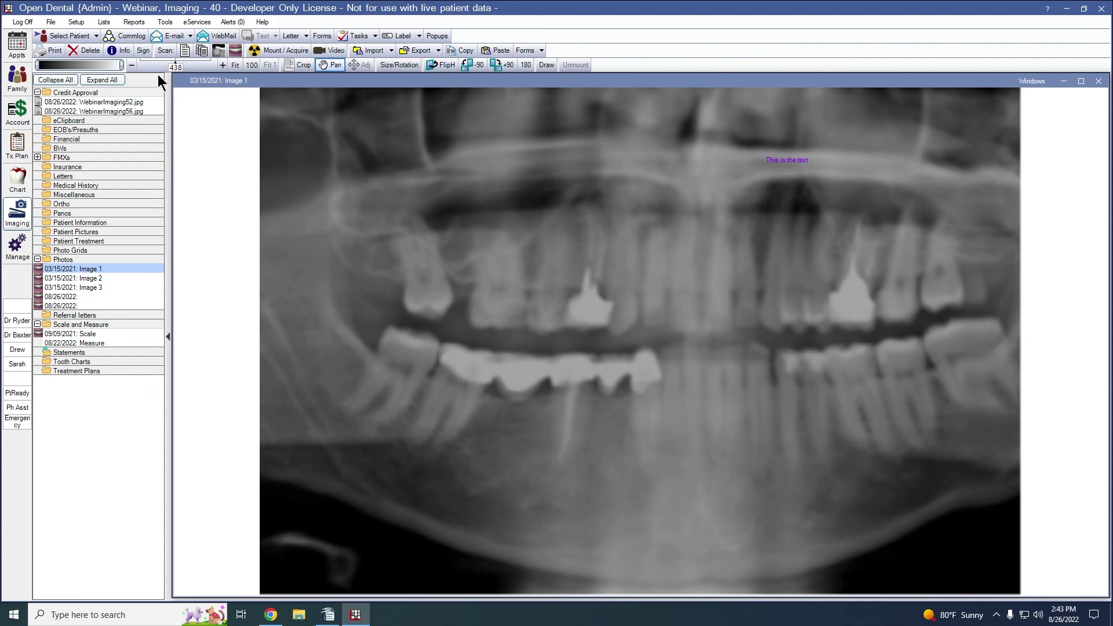
Enable Show Thumbnails for the Photos image category in the definitions, save it and close the definitions.
left_click(78, 22)
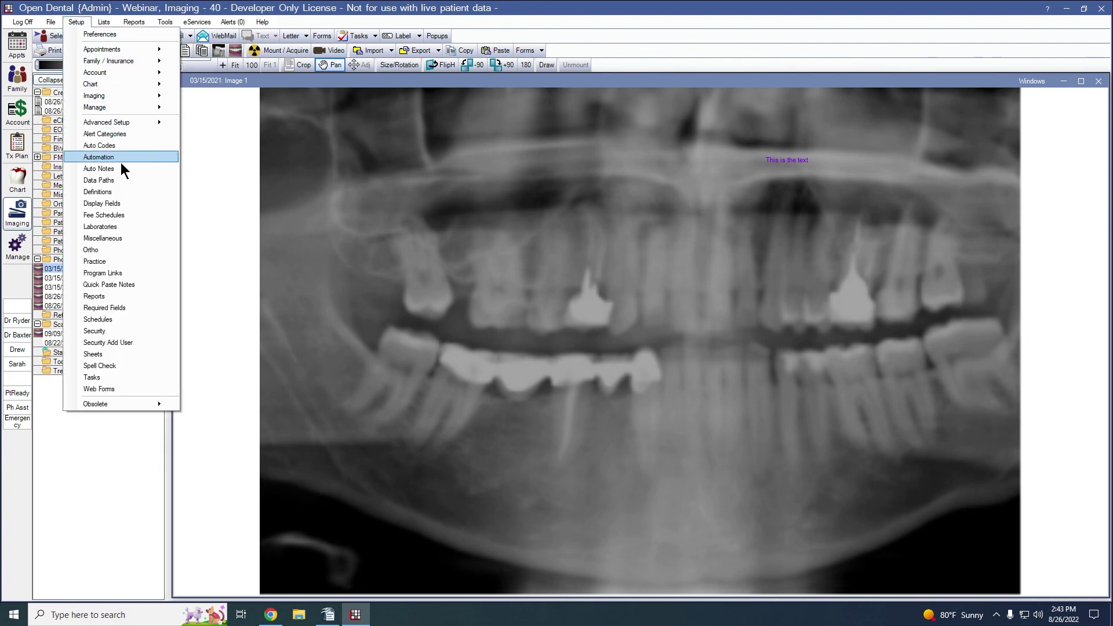
left_click(120, 191)
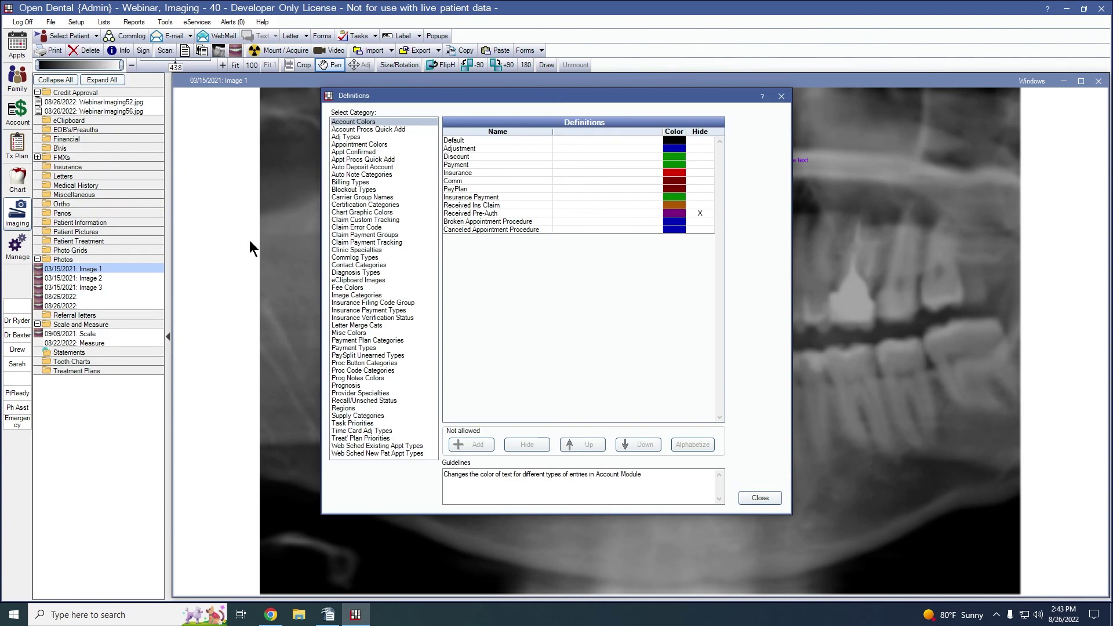
left_click(343, 294)
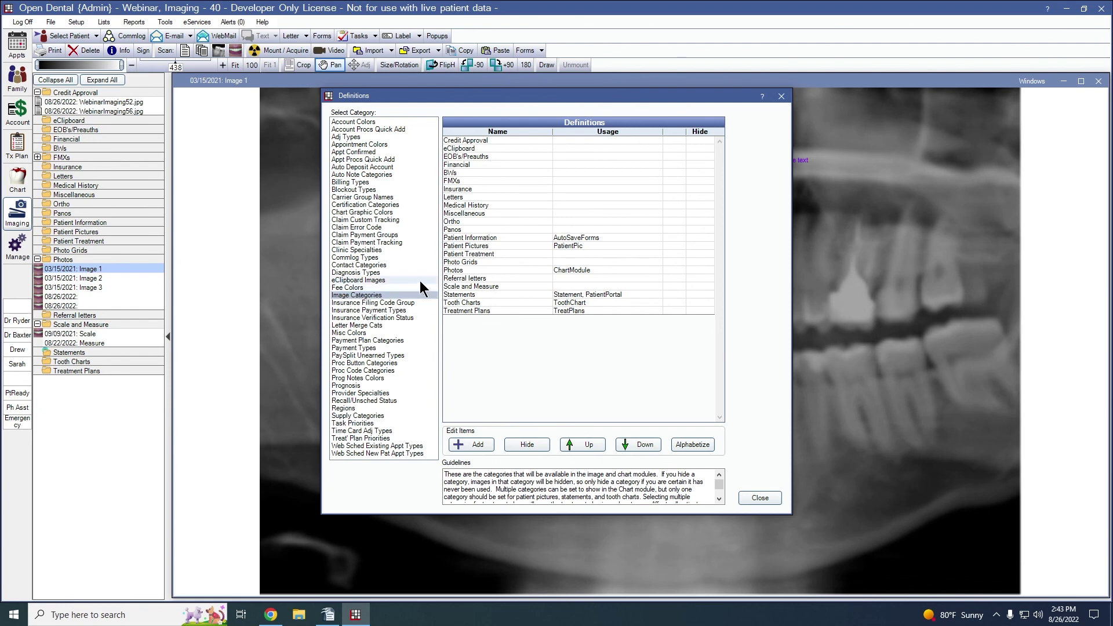
left_click(457, 271)
double_click(457, 271)
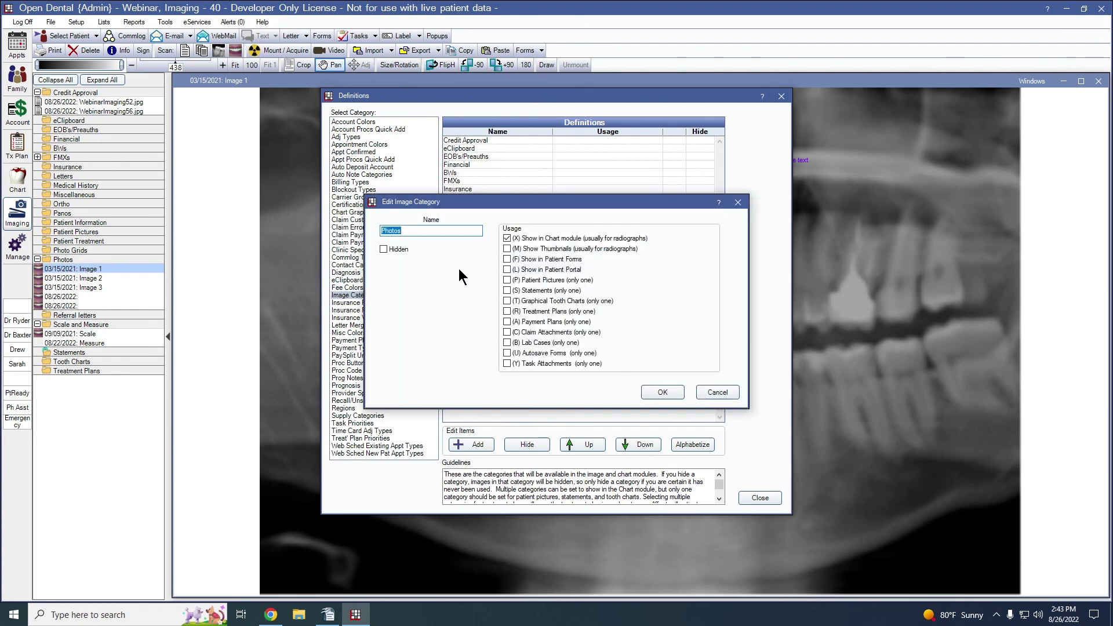
left_click(507, 249)
left_click(662, 393)
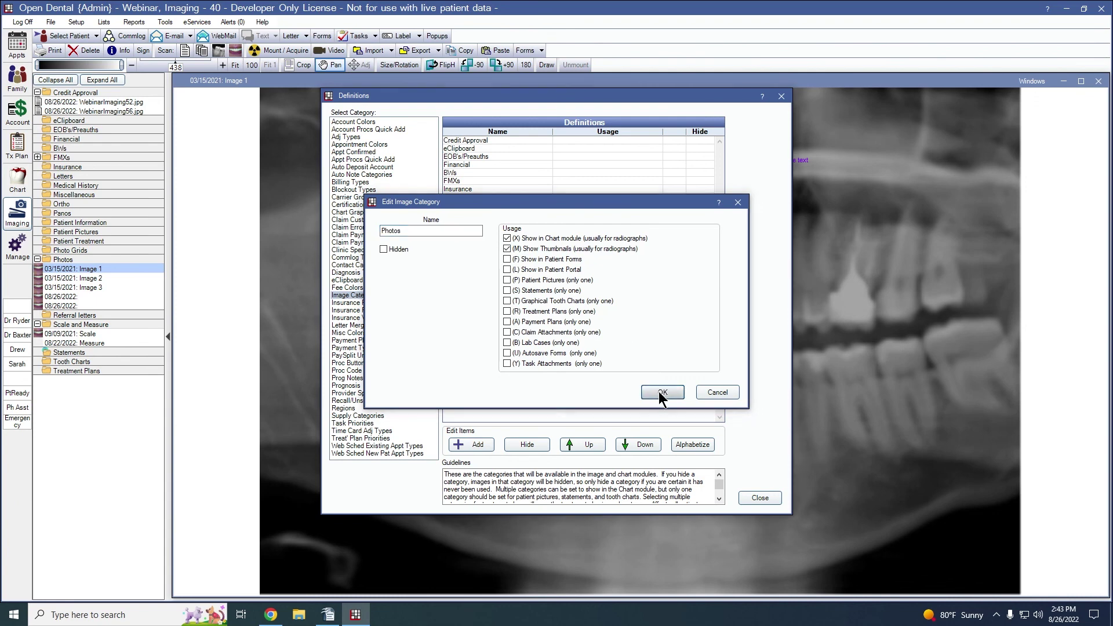
left_click(758, 497)
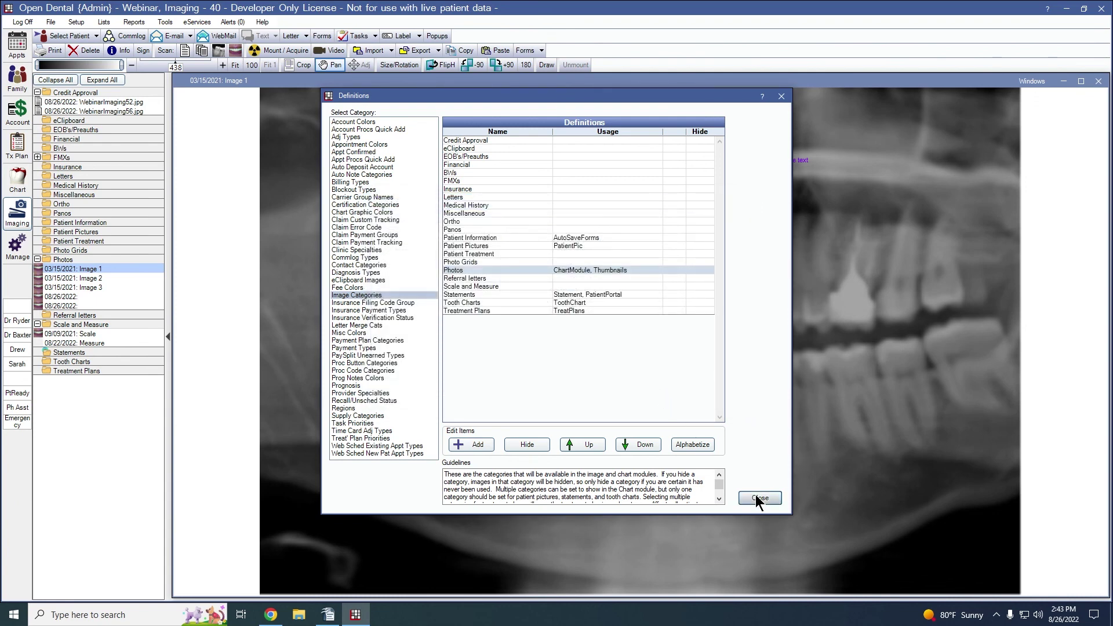